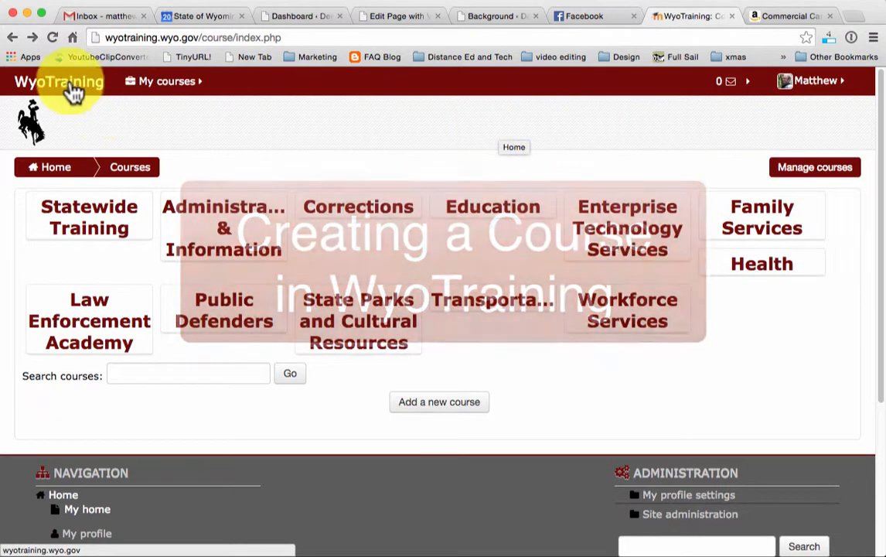
# - From the site's home page, browse to the State Parks and Cultural Resources course category and start adding a new course
pyautogui.click(66, 87)
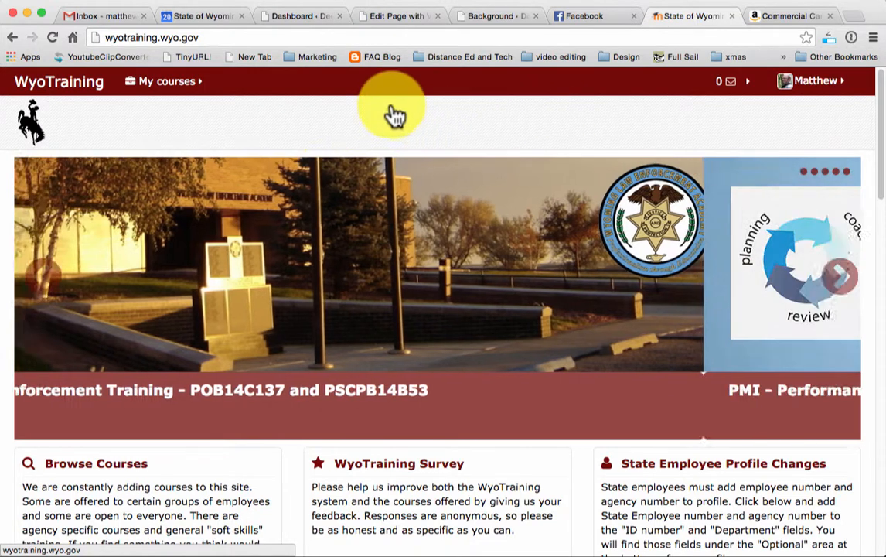
pyautogui.scroll(-3, 376, 123)
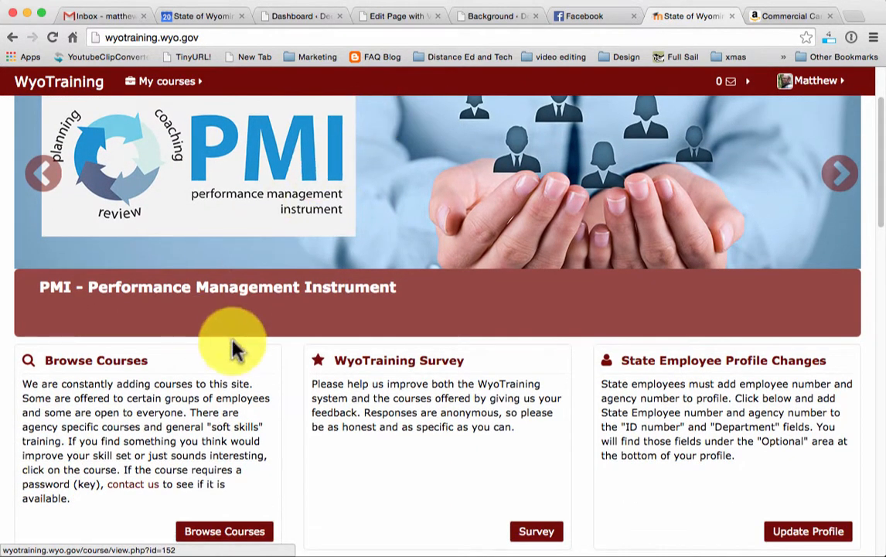
pyautogui.scroll(-1, 316, 473)
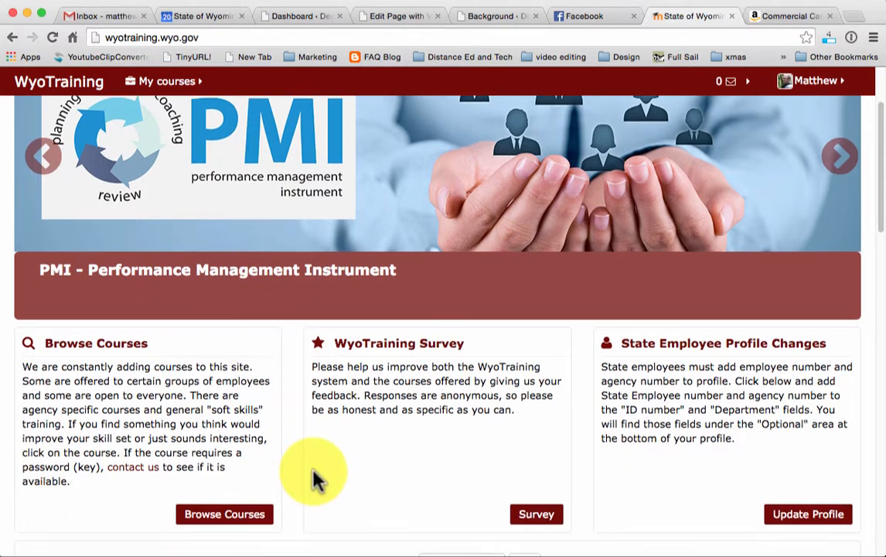
pyautogui.click(221, 513)
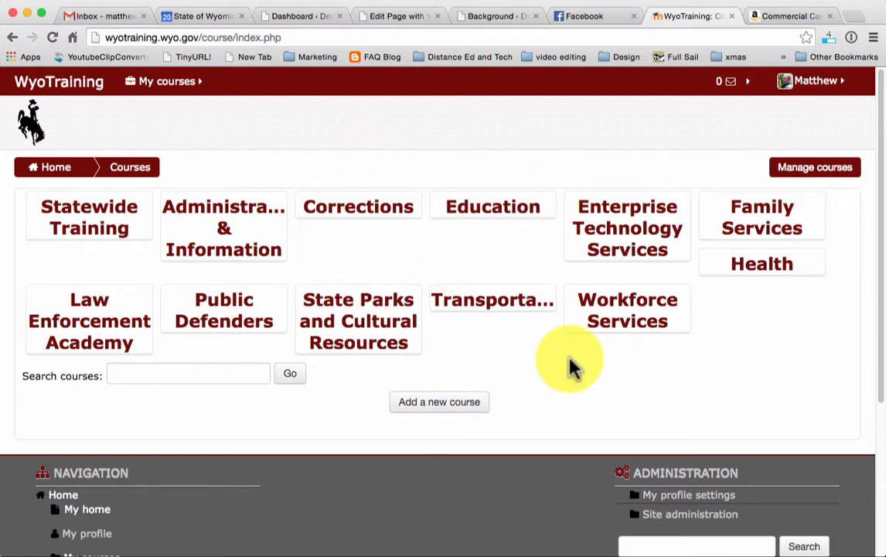
pyautogui.click(349, 332)
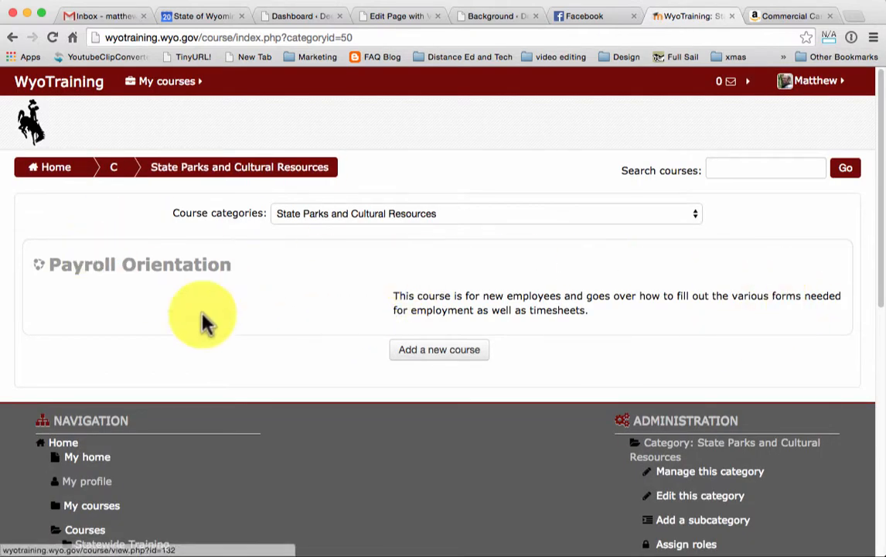
pyautogui.click(448, 357)
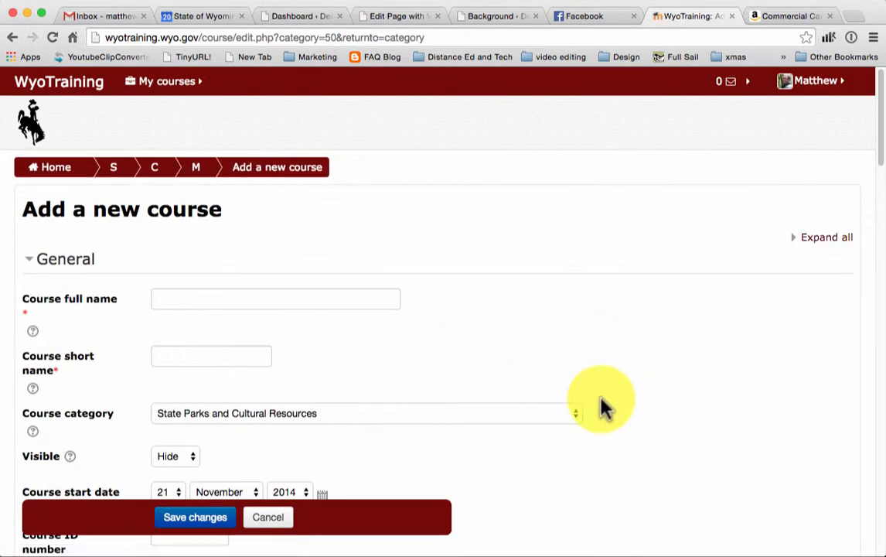
# - Expand all sections of the new course form and look through its settings
pyautogui.scroll(-5, 602, 406)
pyautogui.scroll(-5, 602, 406)
pyautogui.scroll(10, 602, 406)
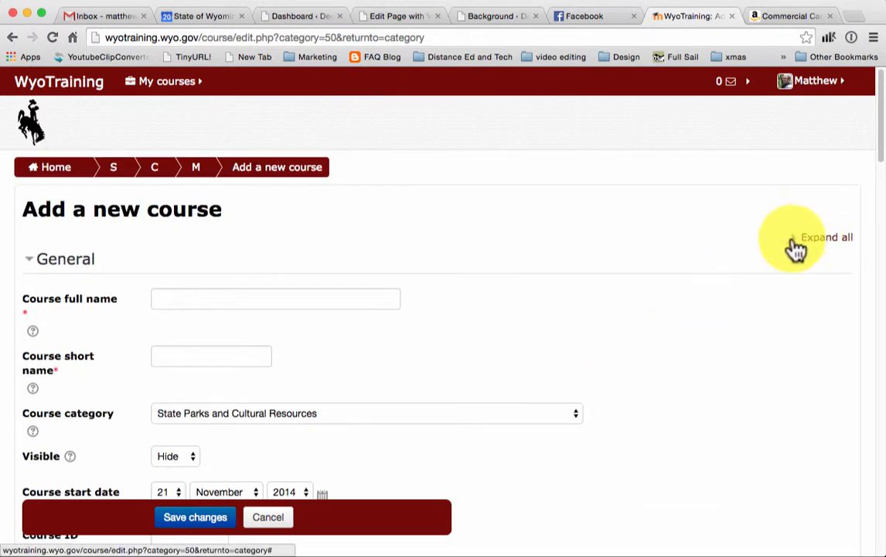
pyautogui.click(827, 242)
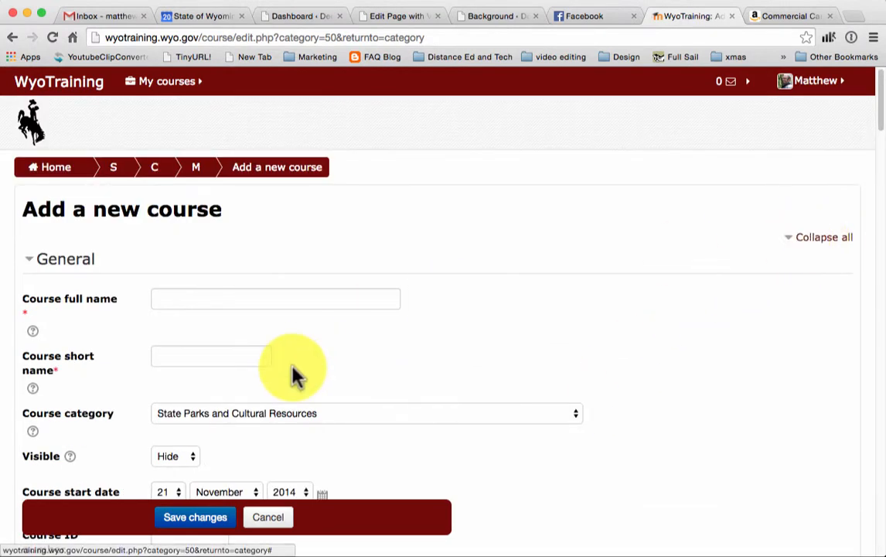
pyautogui.scroll(-5, 309, 370)
pyautogui.scroll(-15, 318, 360)
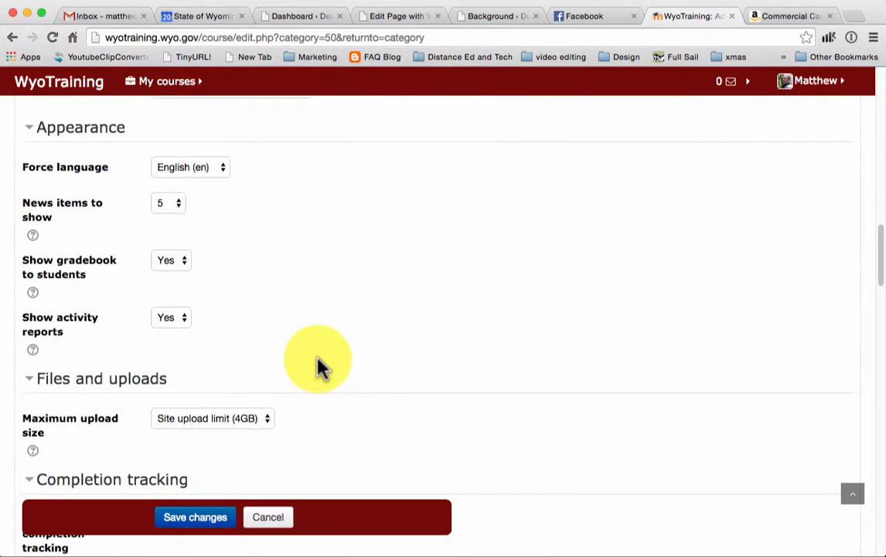
pyautogui.scroll(-3, 319, 360)
pyautogui.scroll(20, 318, 360)
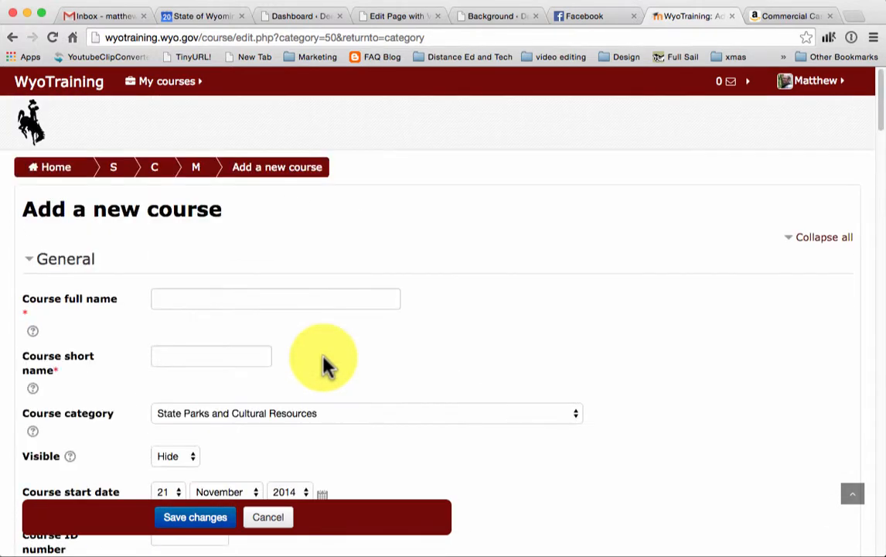
# - Enter "This is a test course" as the course full name and "test course" as the short name
pyautogui.click(232, 300)
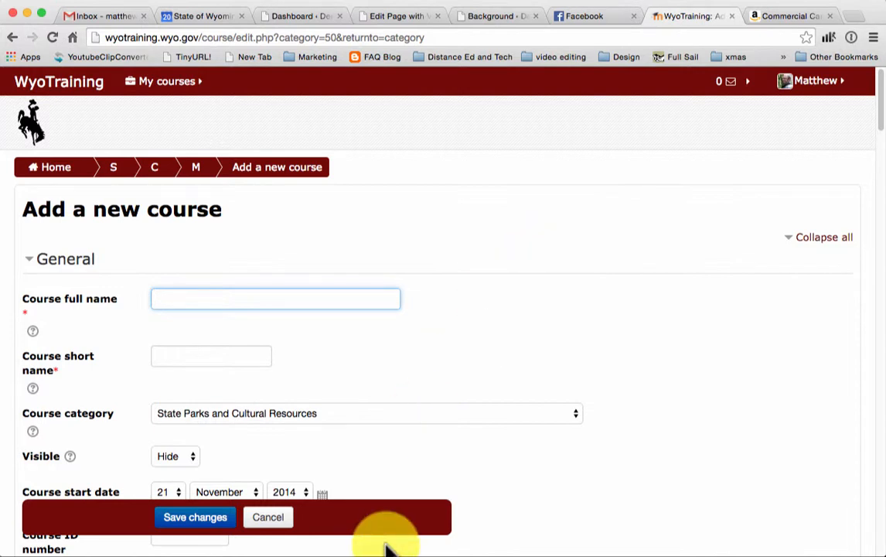
pyautogui.write('This is a ')
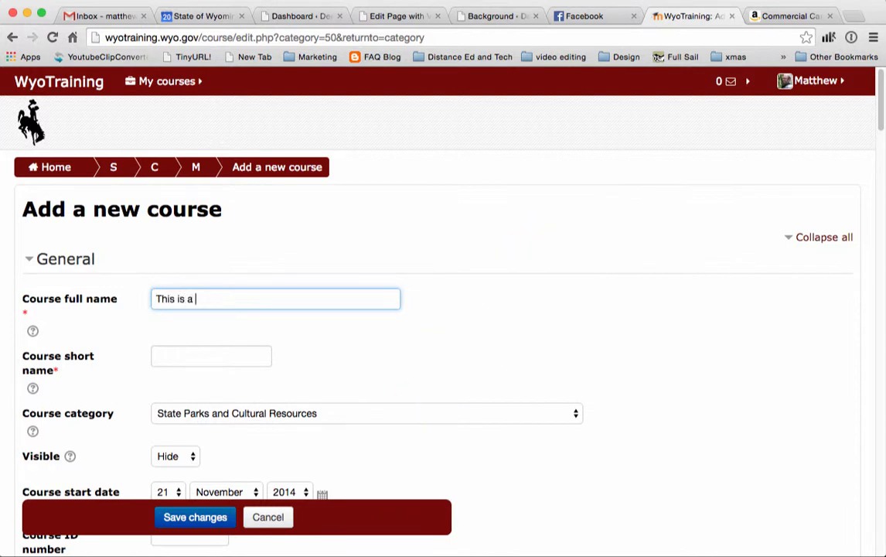
pyautogui.write('test course')
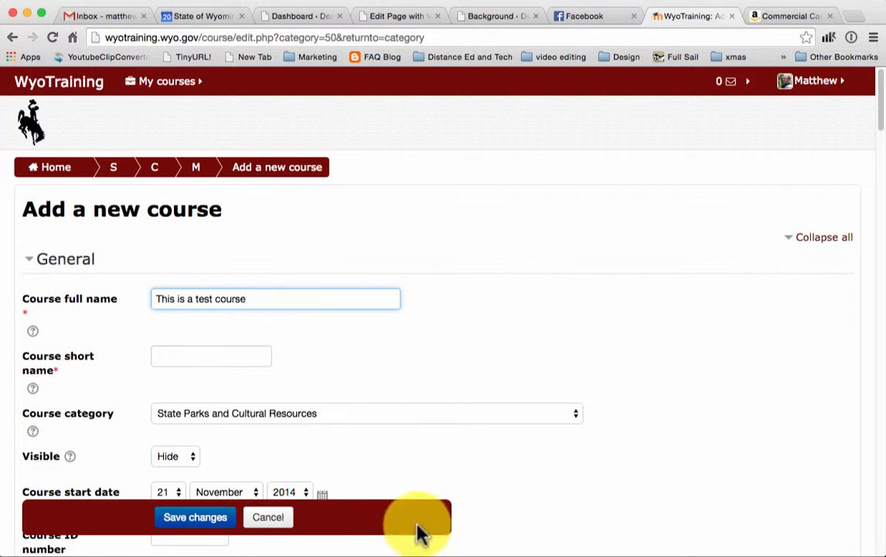
pyautogui.click(203, 355)
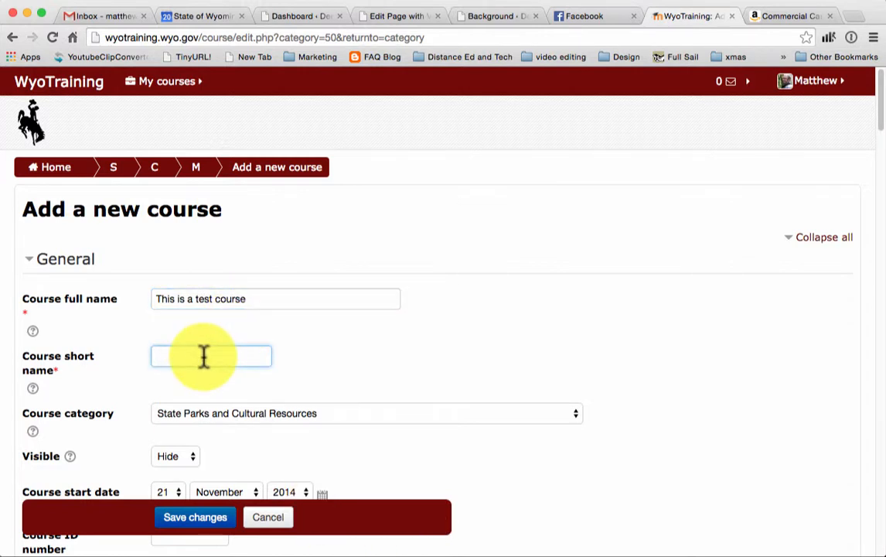
pyautogui.write('test course')
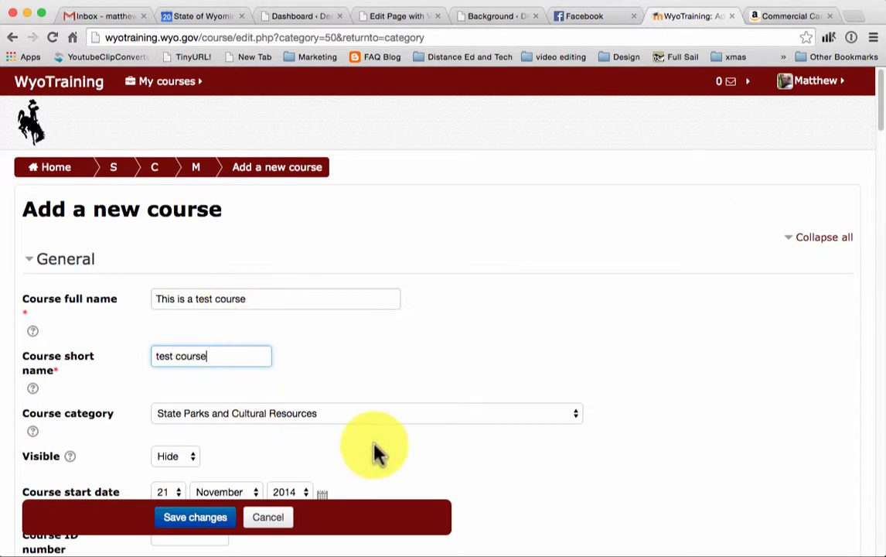
# - Examine the available course categories without changing the selected one
pyautogui.click(571, 419)
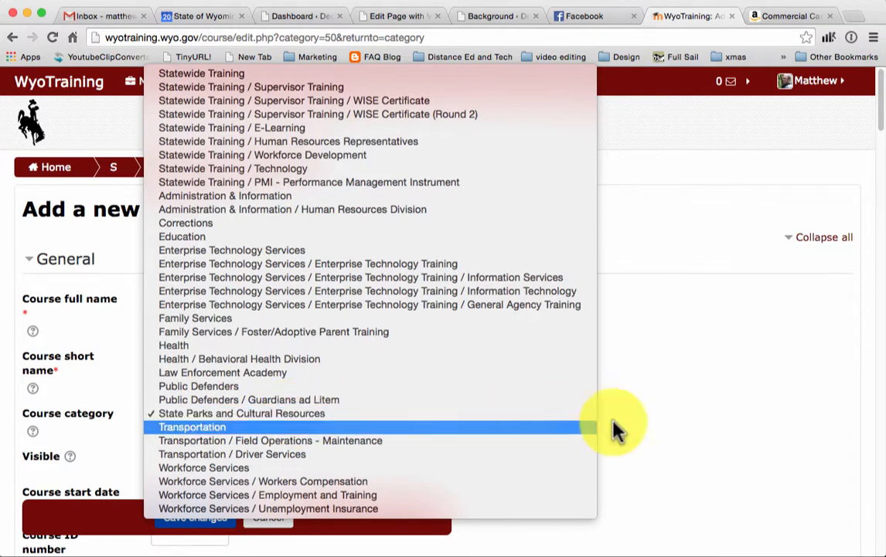
pyautogui.click(699, 421)
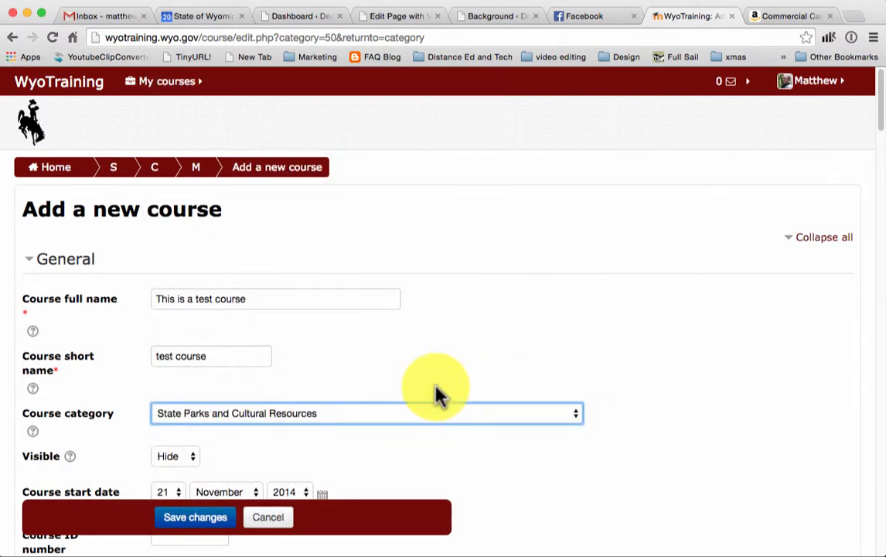
pyautogui.click(573, 415)
pyautogui.click(695, 419)
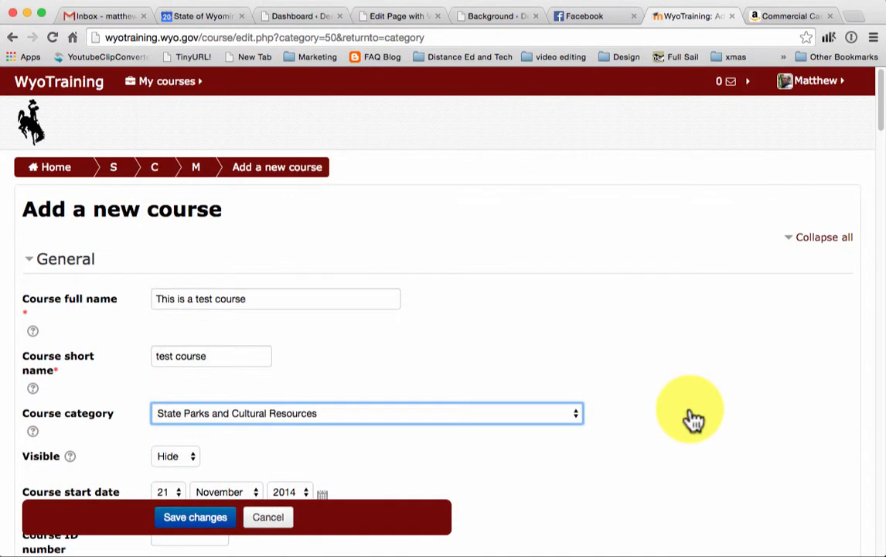
# - Enter "This is a great course!" as the course summary in the description section
pyautogui.scroll(-4, 695, 419)
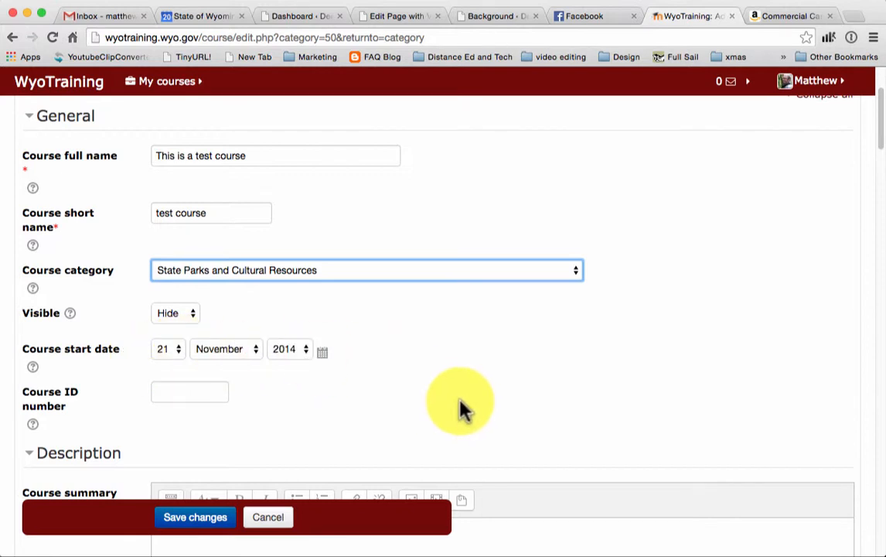
pyautogui.scroll(-3, 461, 409)
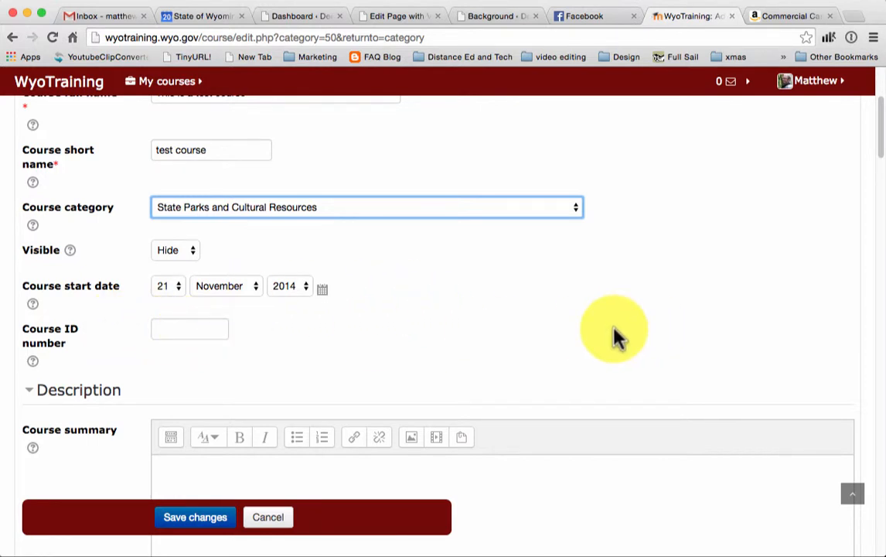
pyautogui.scroll(-5, 615, 332)
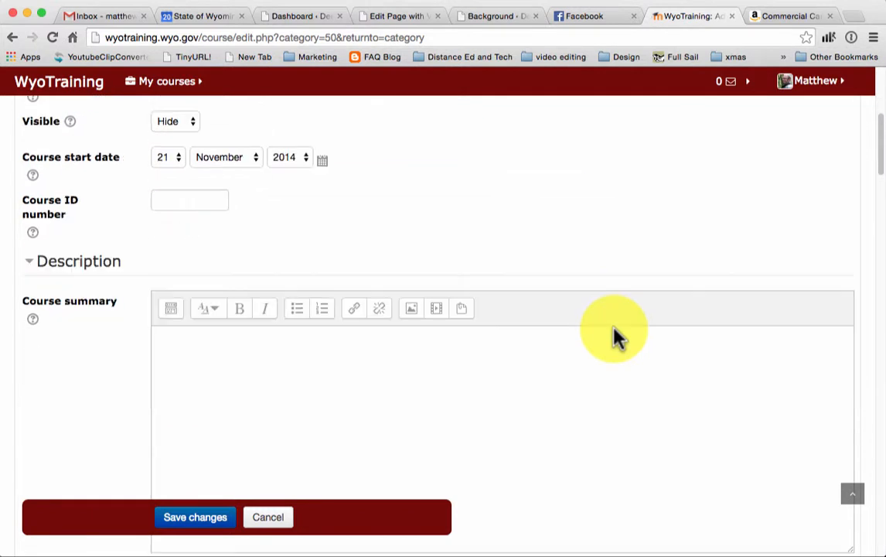
pyautogui.click(273, 302)
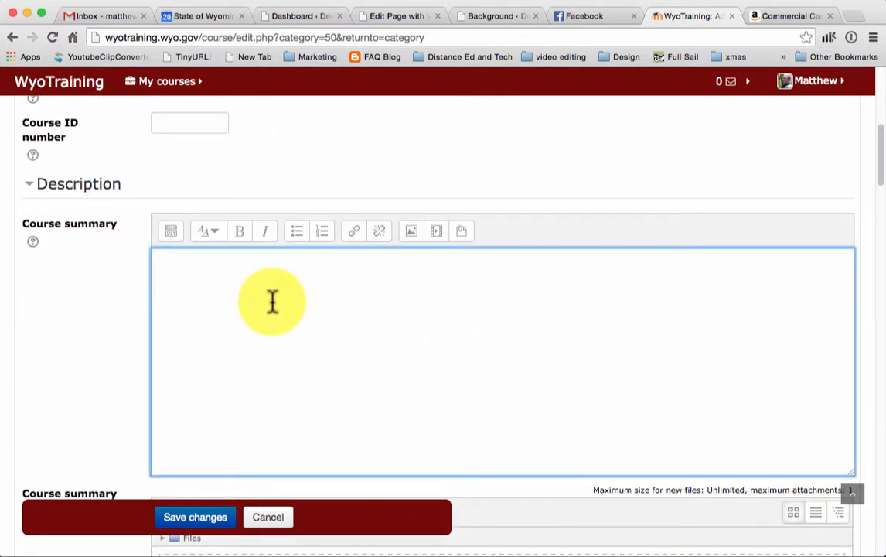
pyautogui.write('This')
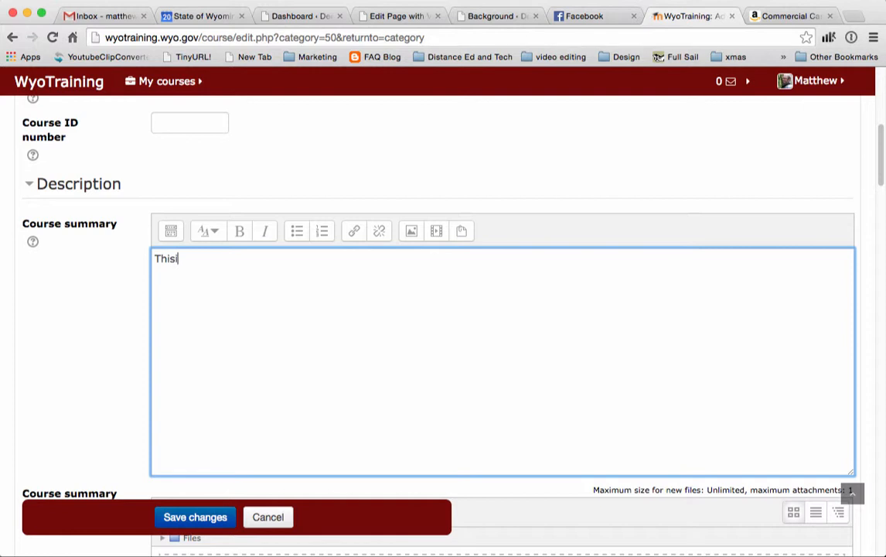
pyautogui.write(' is a great course!')
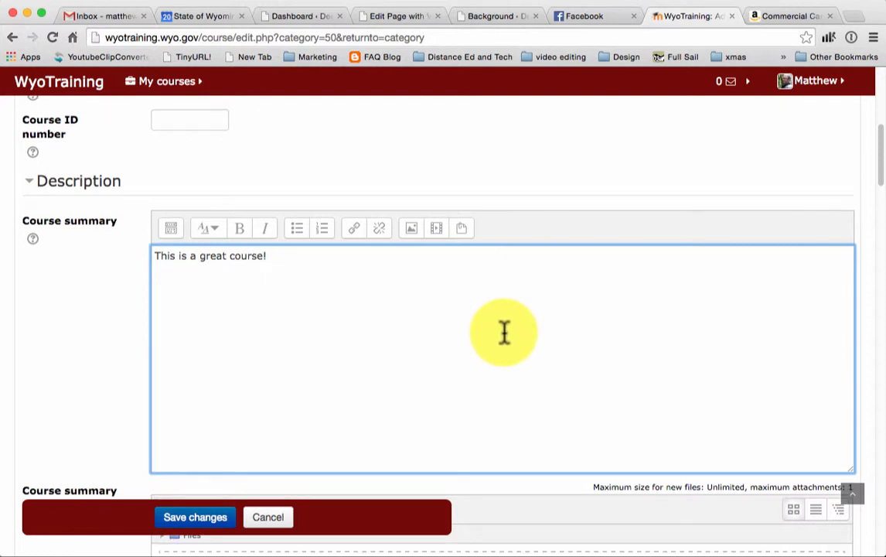
# - Set the new course's format to Topics format
pyautogui.scroll(-3, 504, 333)
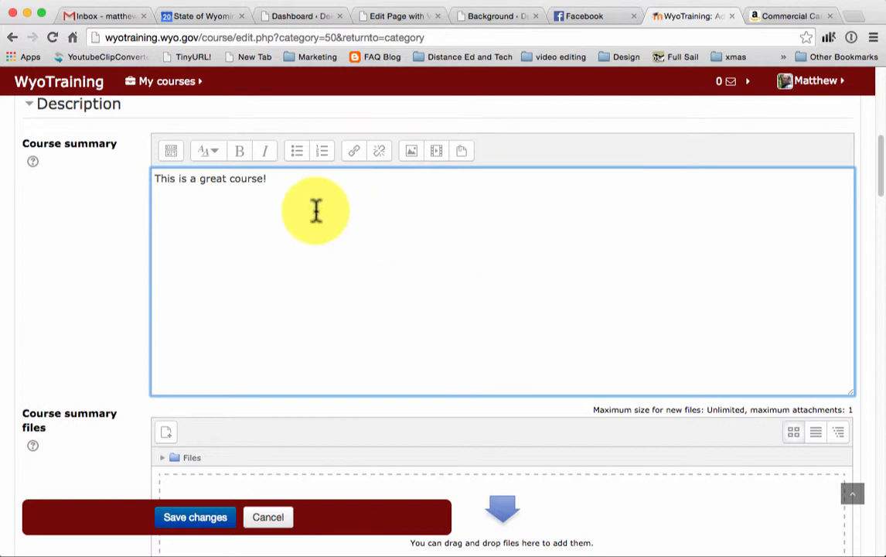
pyautogui.scroll(-10, 492, 274)
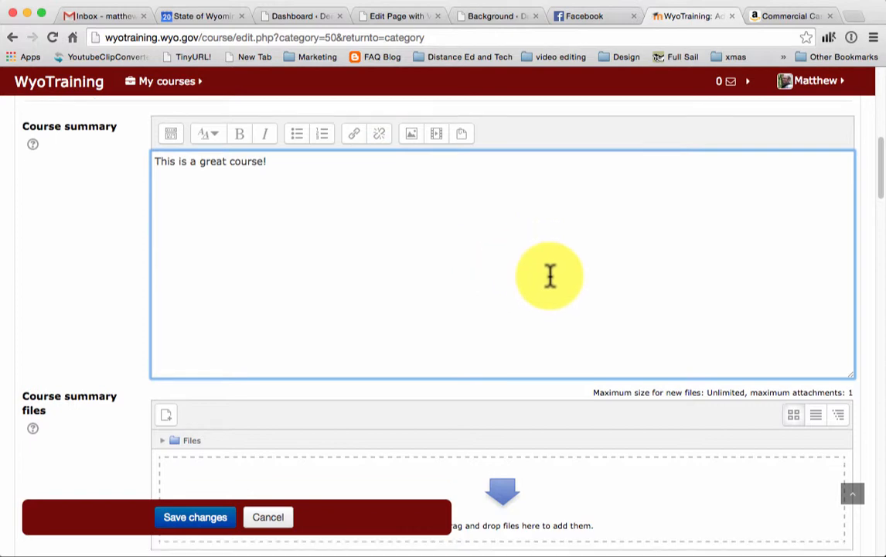
pyautogui.scroll(-2, 279, 267)
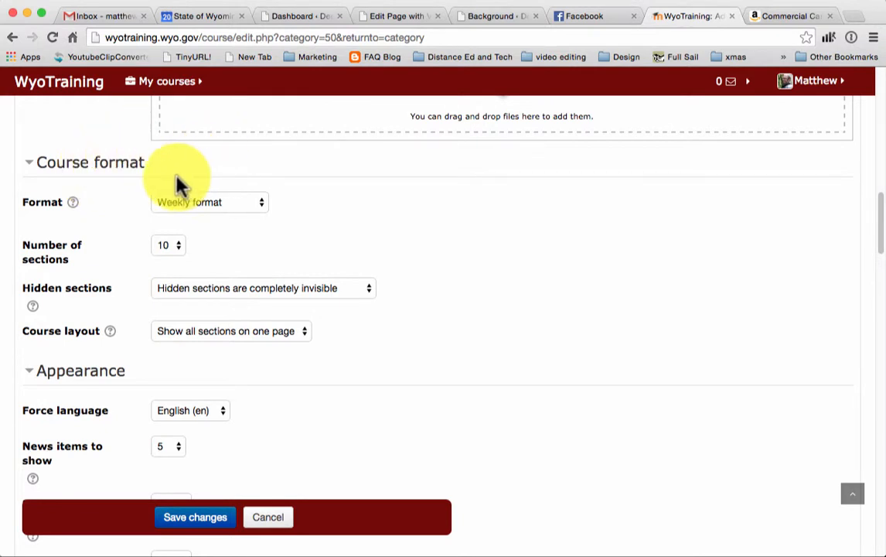
pyautogui.click(263, 207)
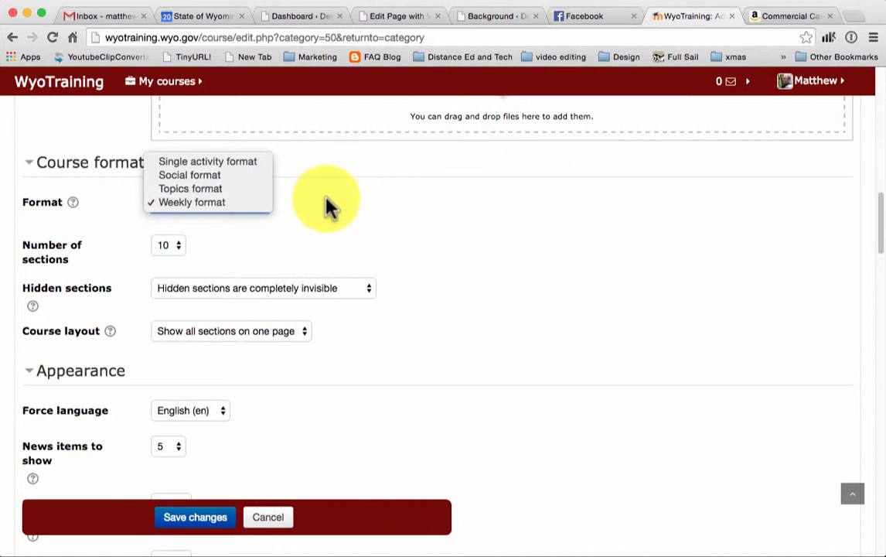
pyautogui.click(169, 189)
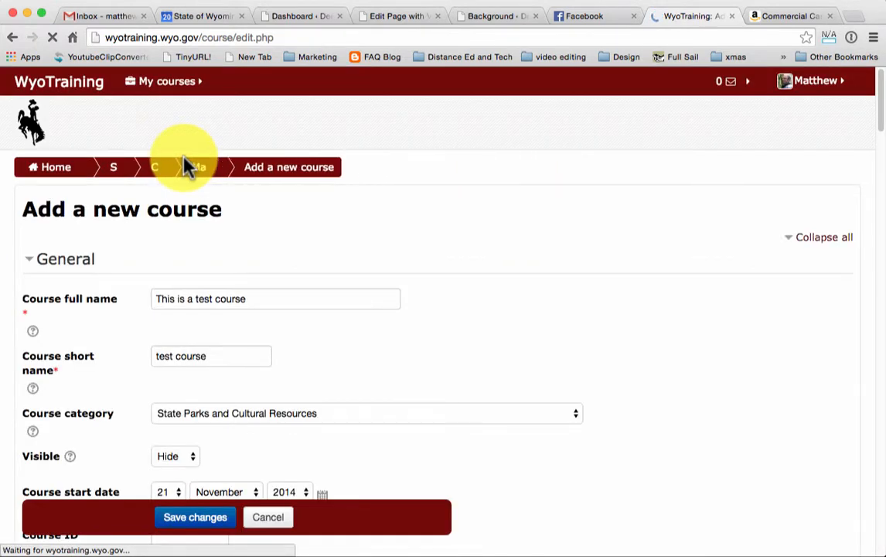
# - Set the number of sections in the course format settings to 4
pyautogui.scroll(-10, 417, 334)
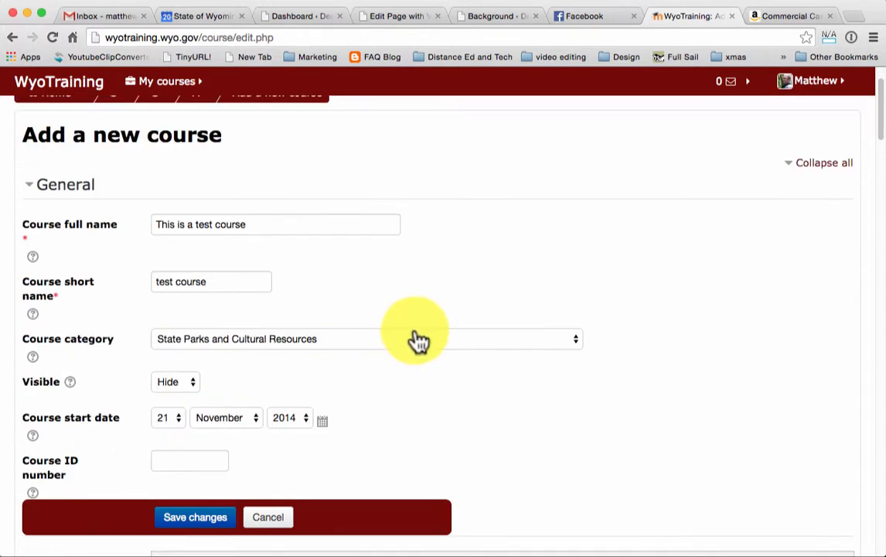
pyautogui.scroll(-3, 417, 334)
pyautogui.scroll(5, 418, 335)
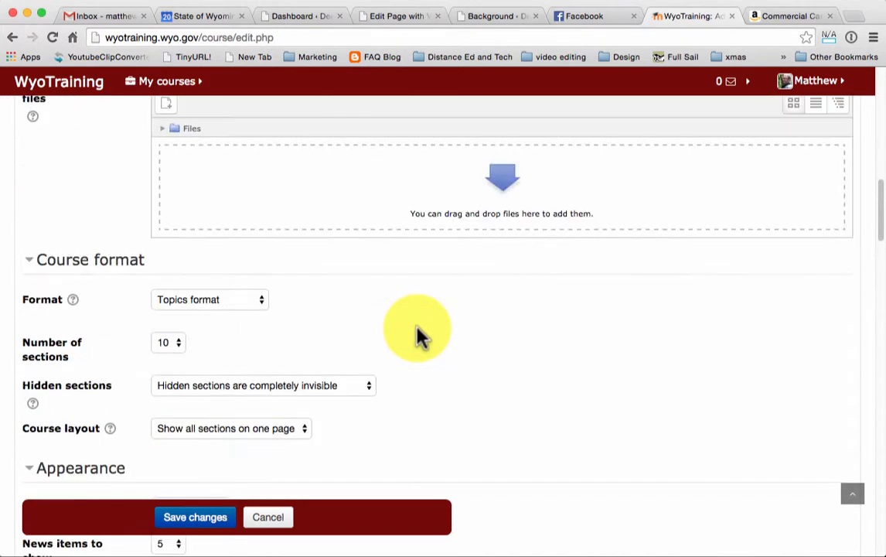
pyautogui.scroll(-2, 418, 335)
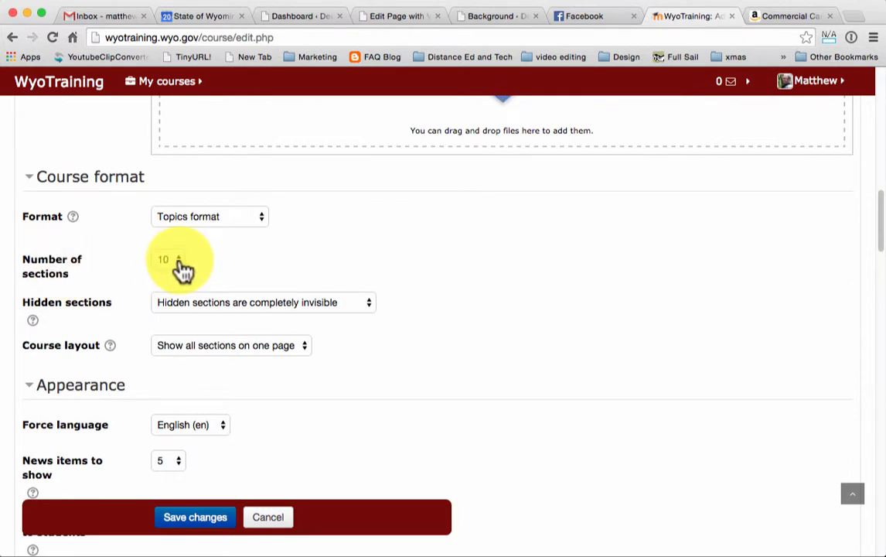
pyautogui.click(171, 262)
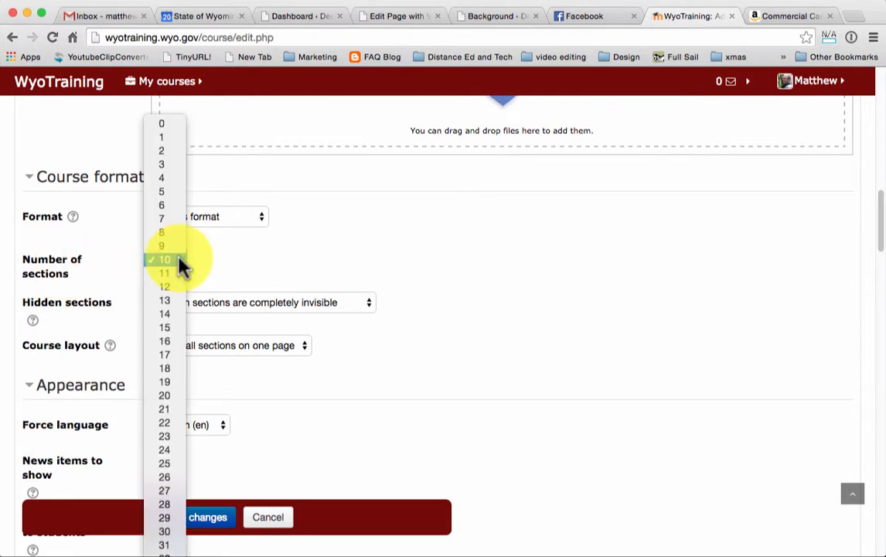
pyautogui.click(169, 180)
pyautogui.scroll(-1, 469, 297)
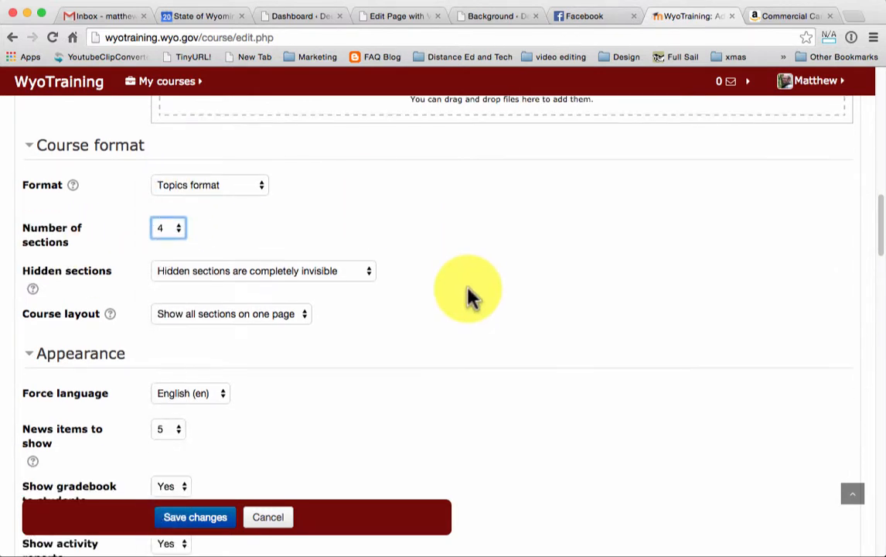
pyautogui.scroll(-1, 468, 293)
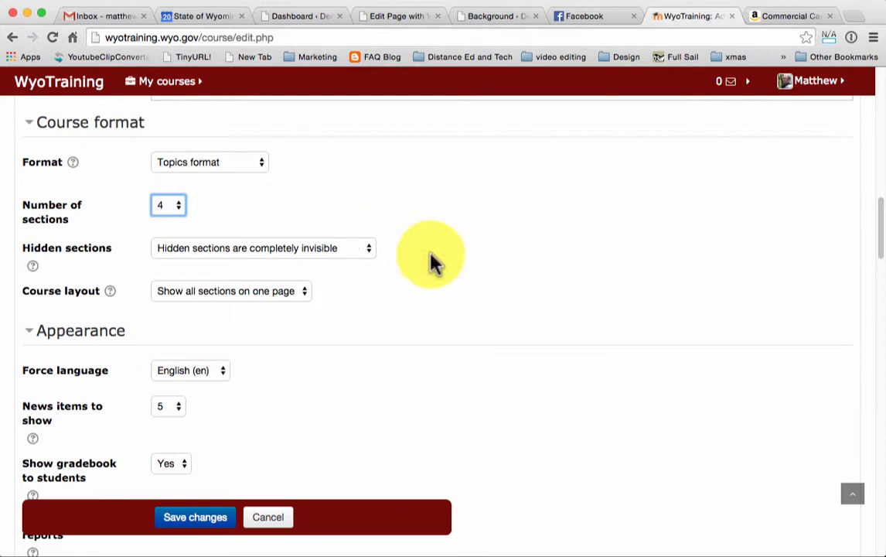
# - Examine the available course layout options without changing the selected one
pyautogui.click(307, 297)
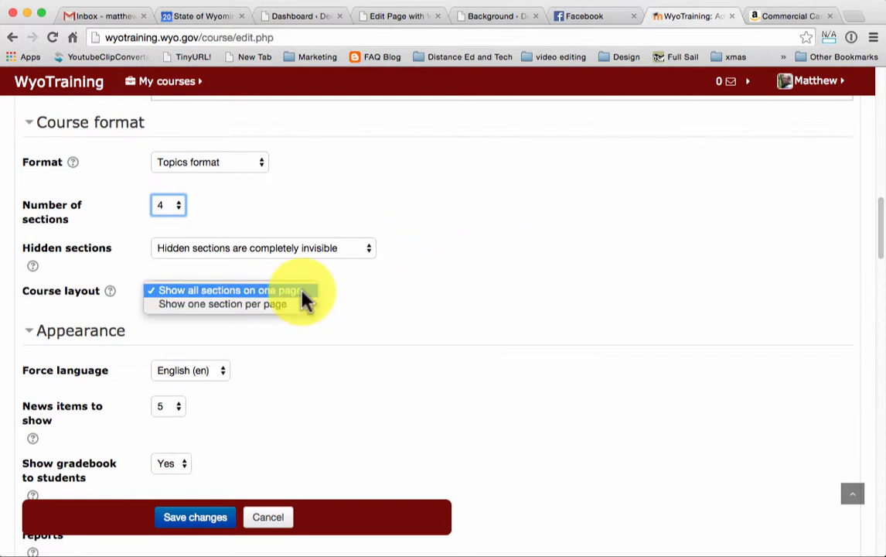
pyautogui.click(357, 300)
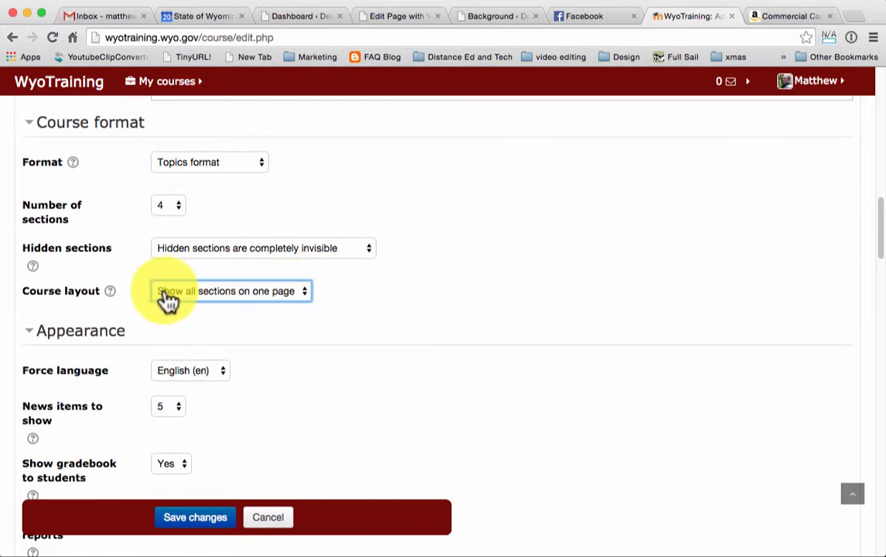
pyautogui.click(308, 298)
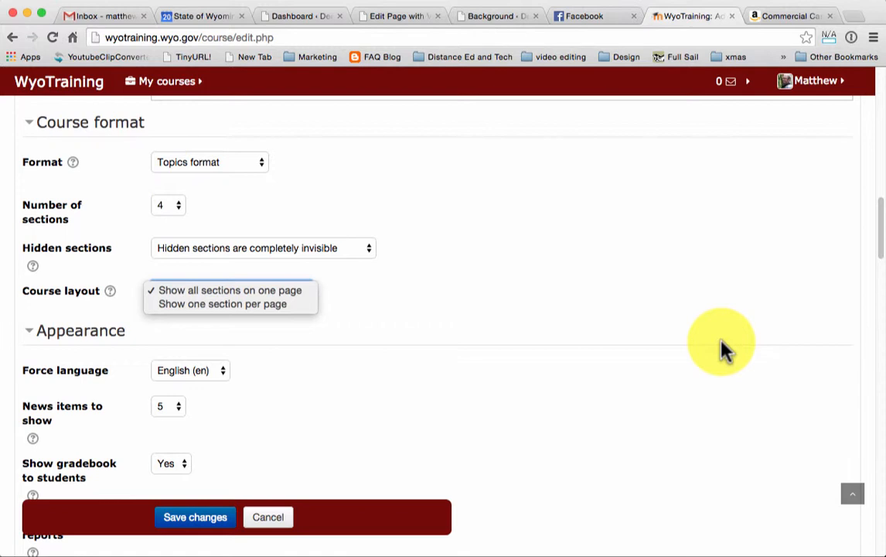
pyautogui.click(539, 315)
# - Set the course's maximum upload size to 4GB in the files and uploads settings
pyautogui.scroll(-3, 344, 419)
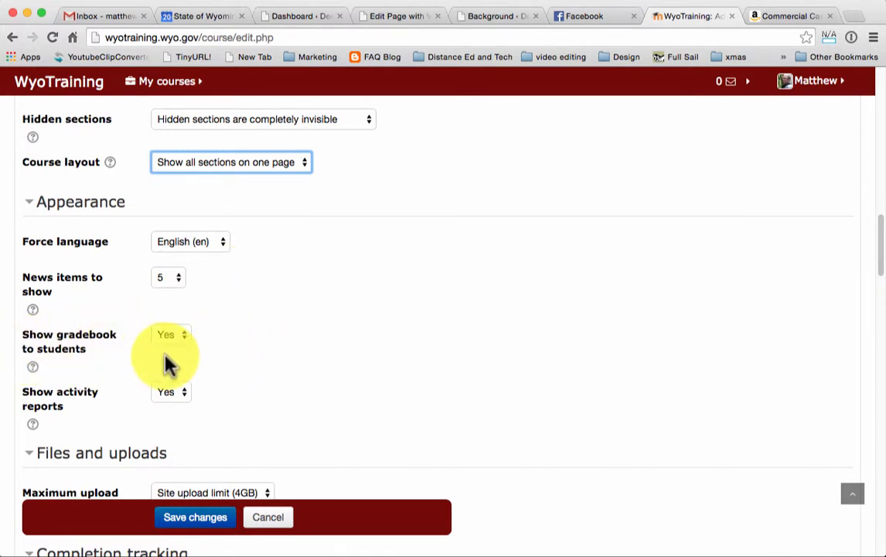
pyautogui.scroll(-3, 372, 386)
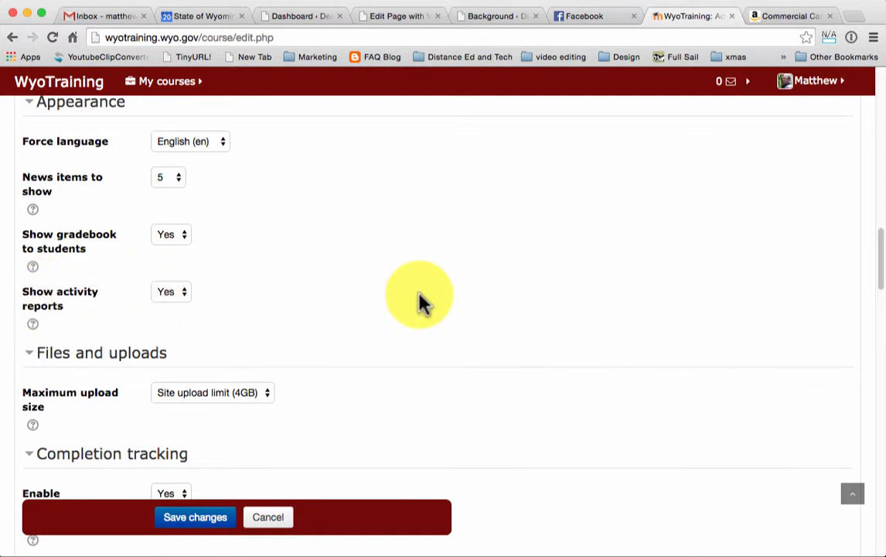
pyautogui.scroll(-3, 422, 340)
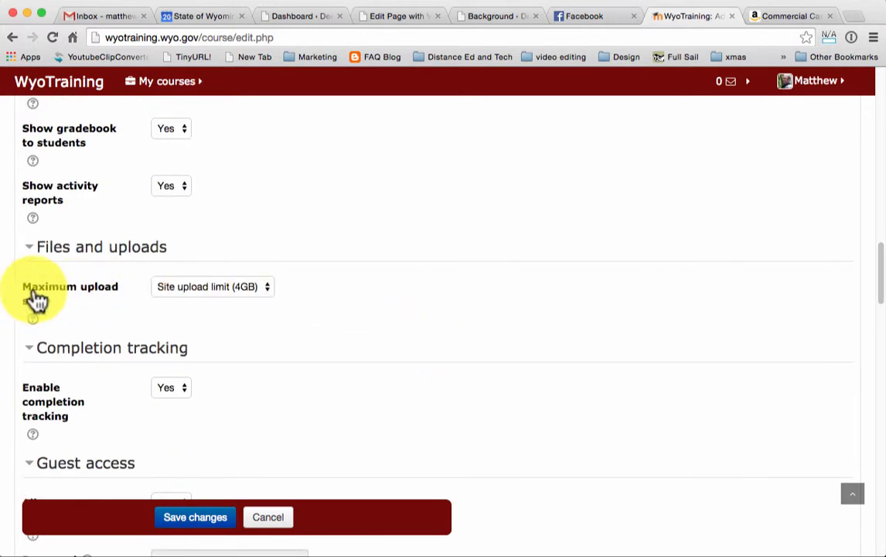
pyautogui.click(267, 291)
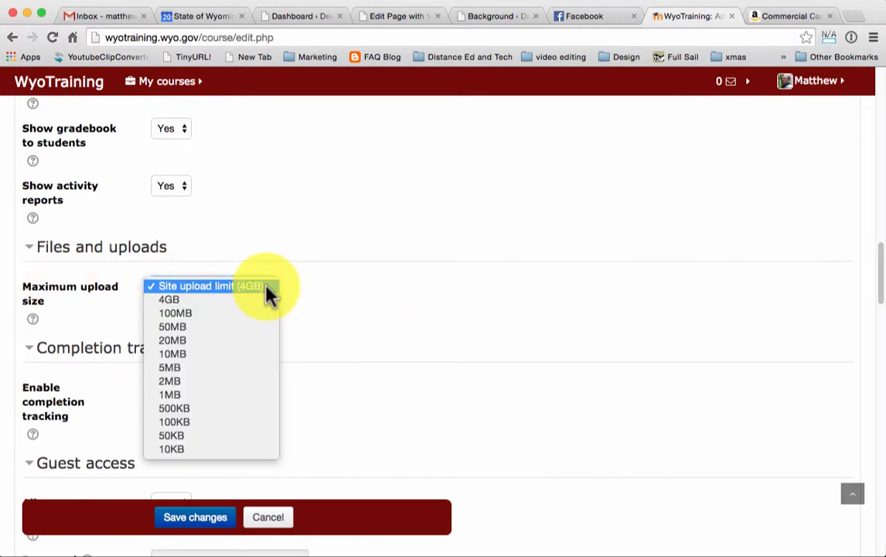
pyautogui.click(171, 308)
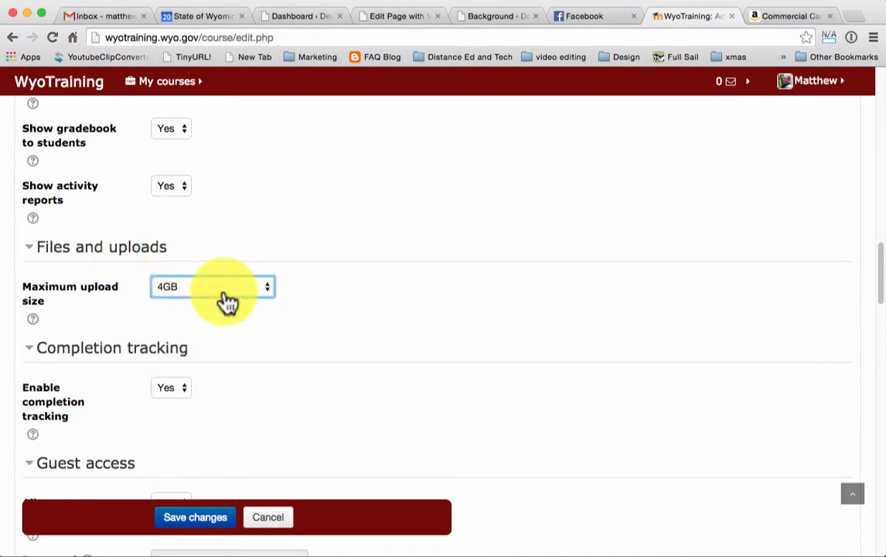
# - Review the remaining course settings for completion tracking, guest access, groups and role renaming
pyautogui.scroll(-3, 344, 306)
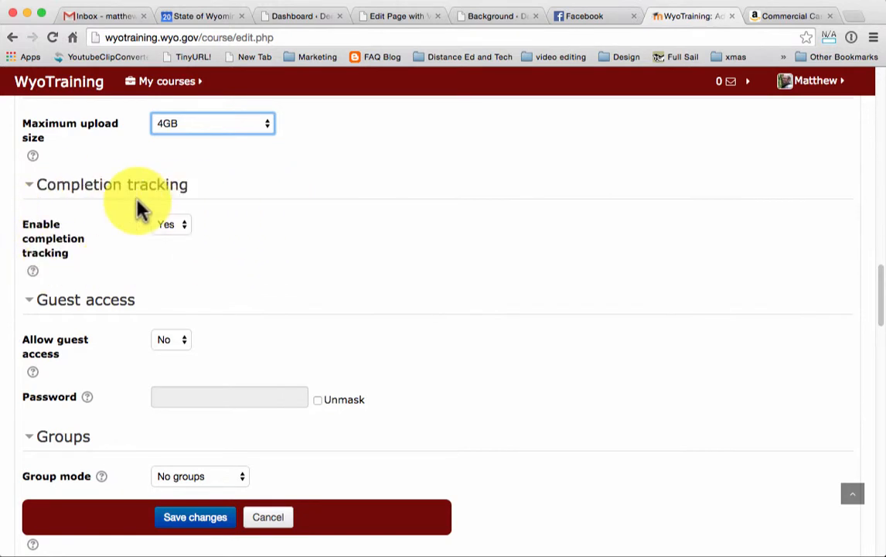
pyautogui.scroll(-3, 479, 317)
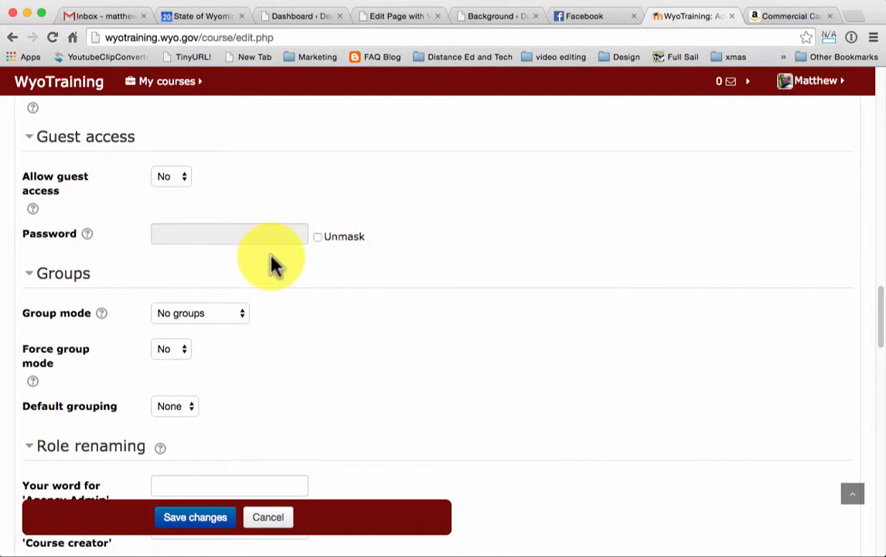
pyautogui.scroll(-5, 453, 313)
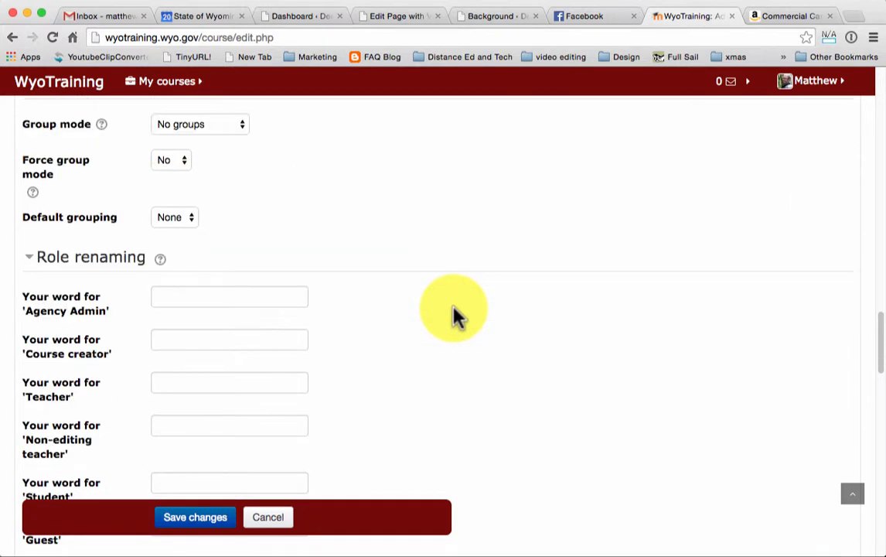
pyautogui.scroll(3, 454, 313)
pyautogui.scroll(-4, 458, 313)
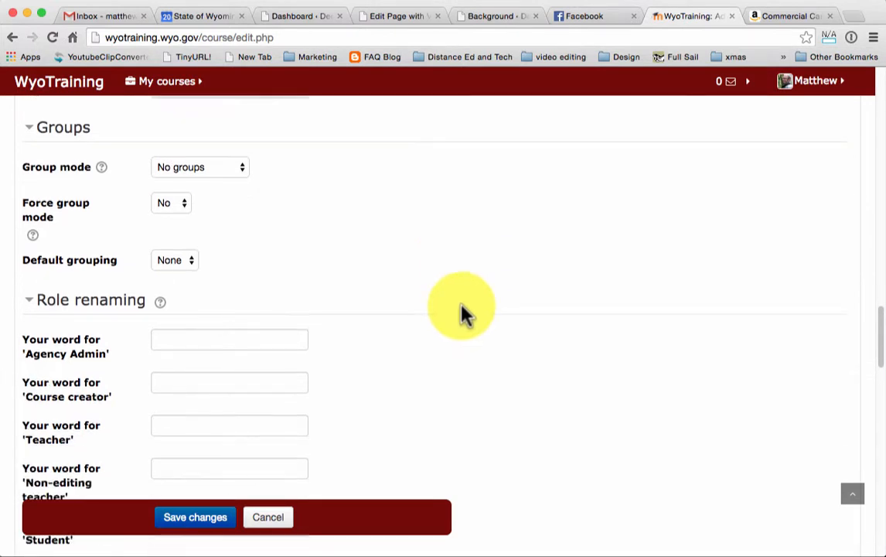
pyautogui.scroll(-2, 464, 313)
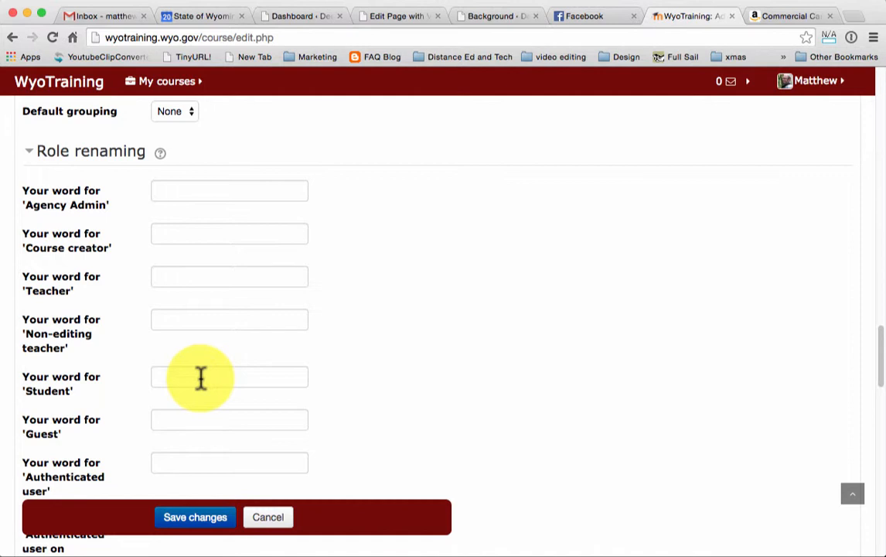
pyautogui.scroll(-10, 464, 398)
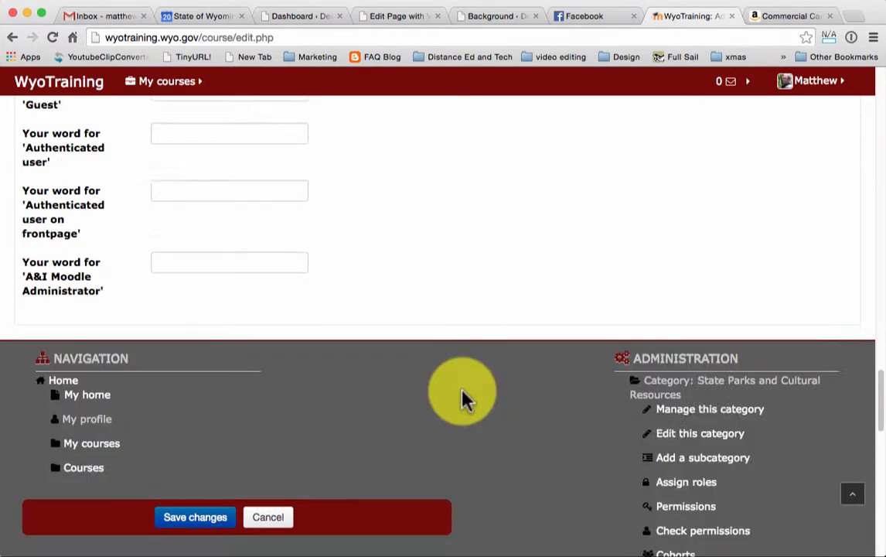
pyautogui.scroll(8, 447, 329)
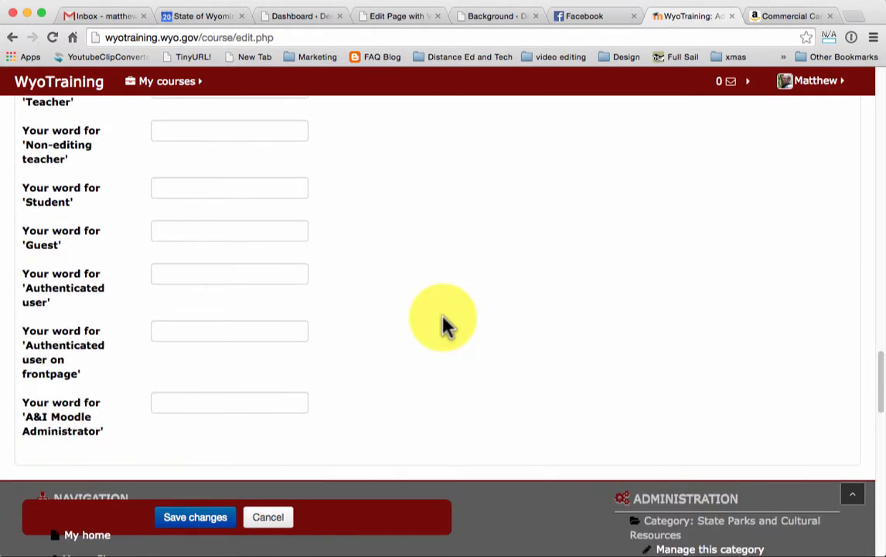
pyautogui.scroll(-9, 444, 321)
pyautogui.scroll(3, 443, 321)
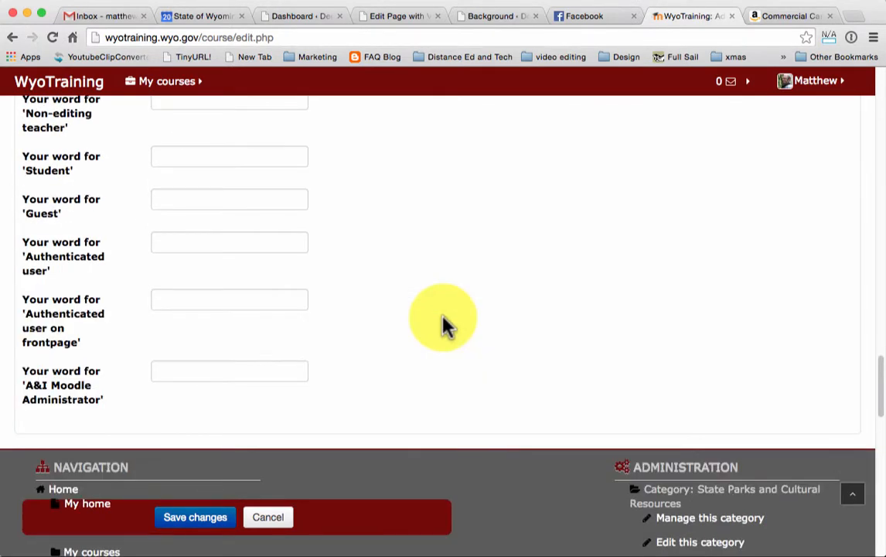
# - Save the new course's settings and open its course page to view the topic sections
pyautogui.click(200, 518)
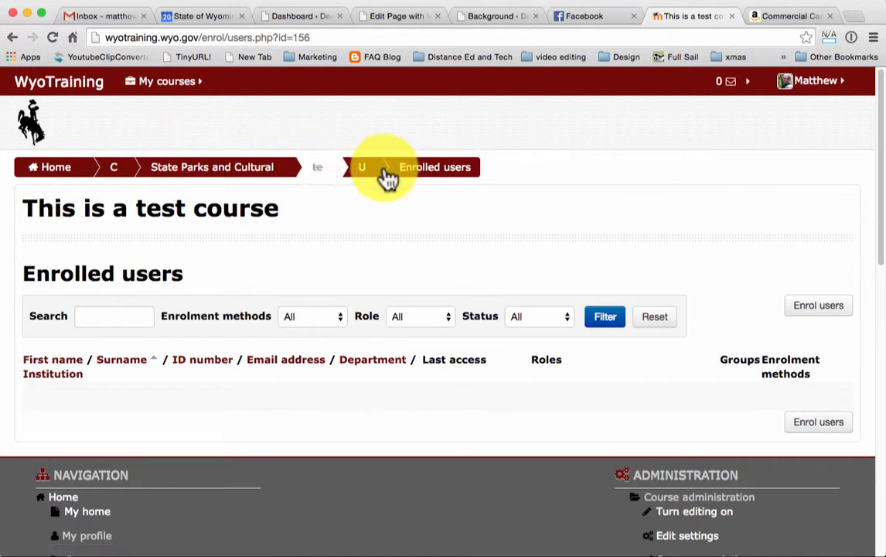
pyautogui.click(206, 178)
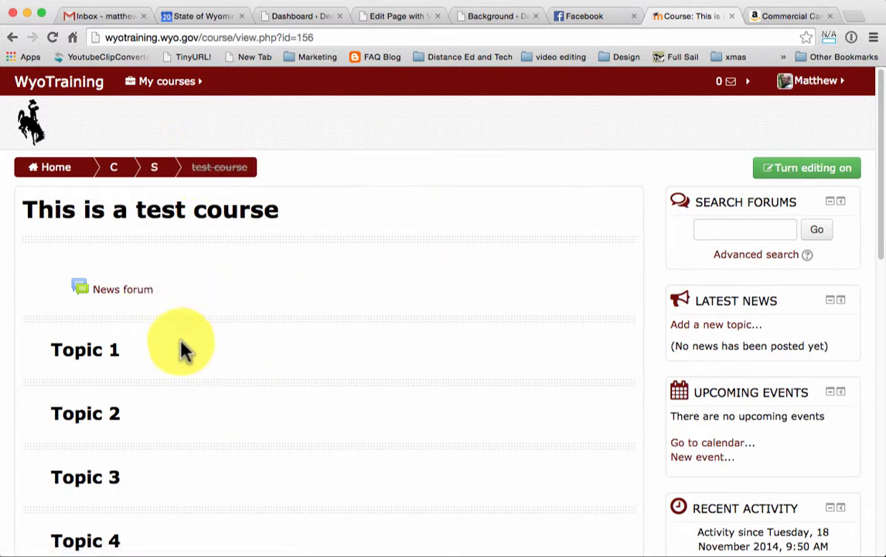
pyautogui.scroll(-2, 390, 391)
pyautogui.scroll(-2, 390, 390)
pyautogui.scroll(4, 390, 390)
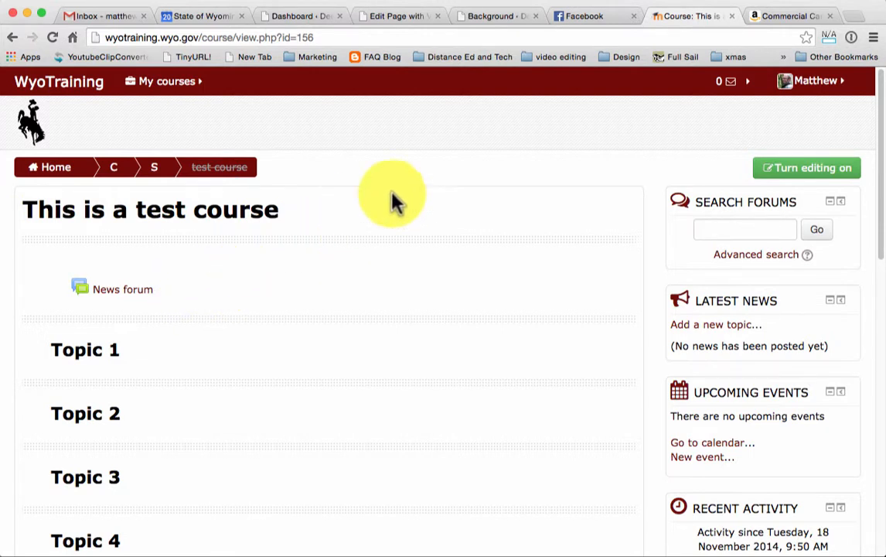
# - Turn on editing for the course and delete the News forum from the general section
pyautogui.click(802, 170)
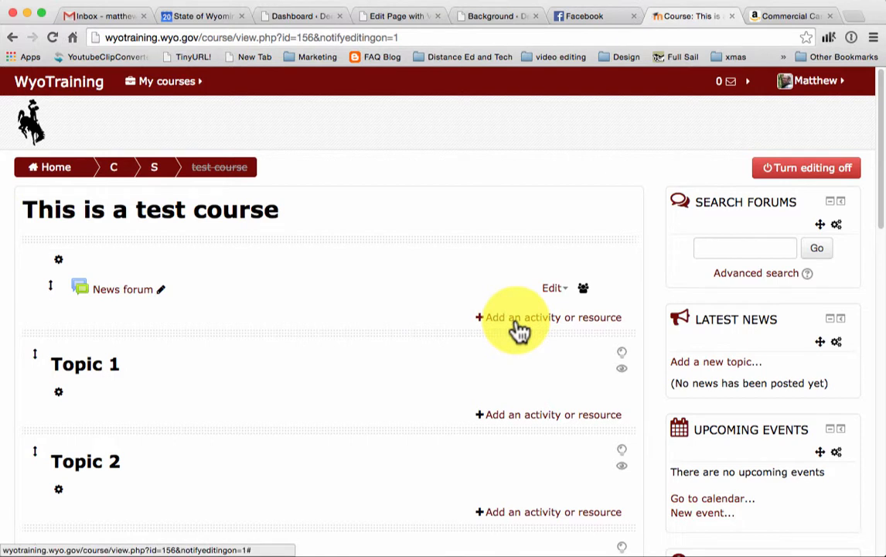
pyautogui.click(567, 293)
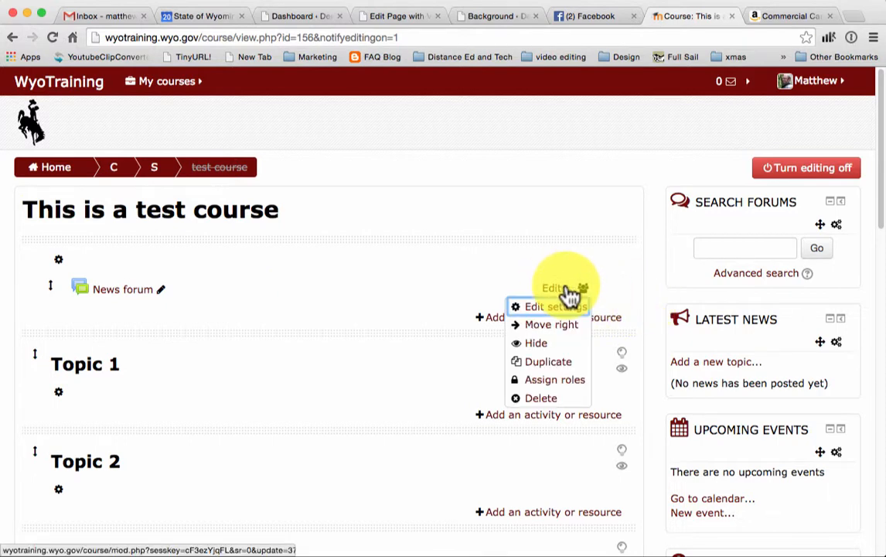
pyautogui.click(552, 397)
pyautogui.click(408, 419)
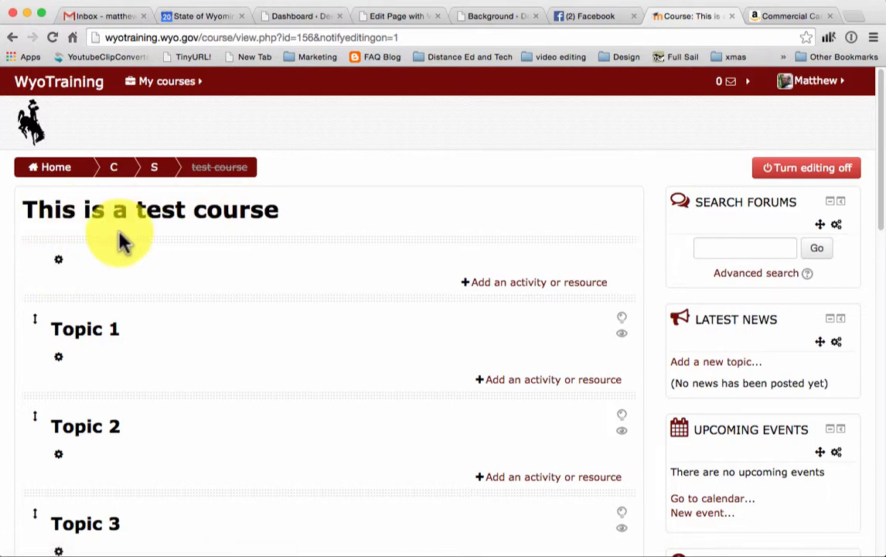
# - Examine the general section's summary settings and the editor's paragraph styles, and return to the course page without saving
pyautogui.click(61, 263)
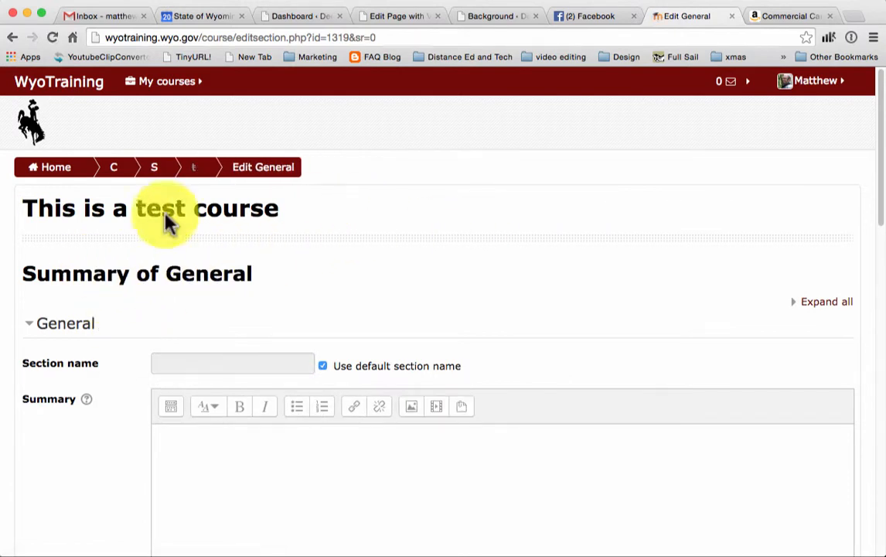
pyautogui.scroll(-3, 524, 244)
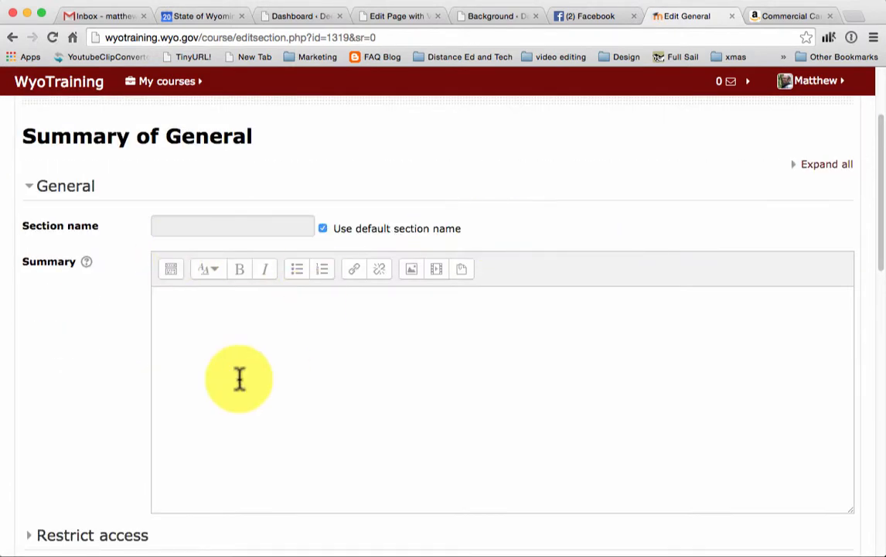
pyautogui.scroll(-2, 503, 337)
pyautogui.scroll(-1, 498, 338)
pyautogui.scroll(3, 192, 202)
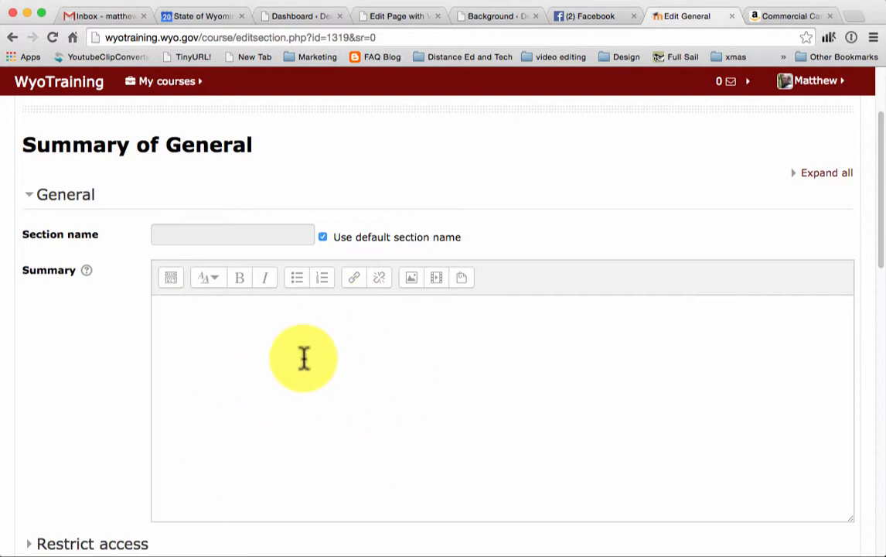
pyautogui.click(215, 280)
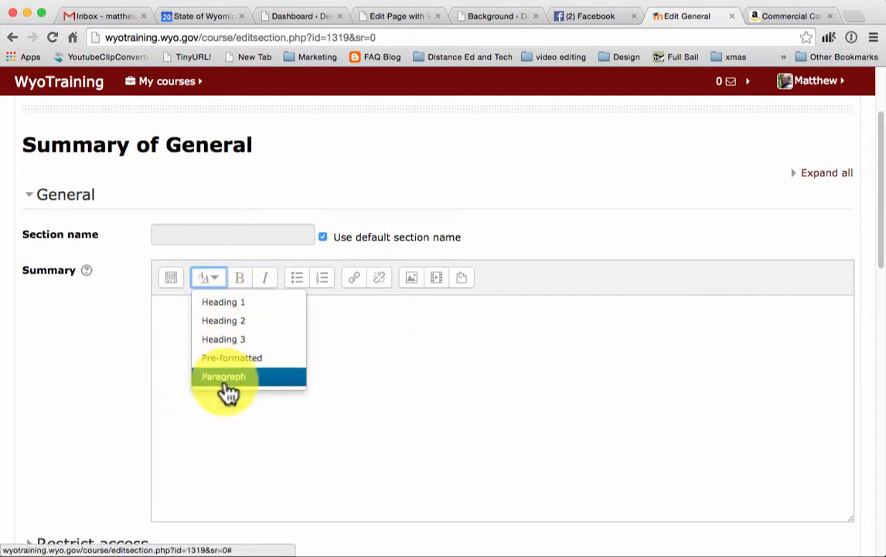
pyautogui.click(397, 360)
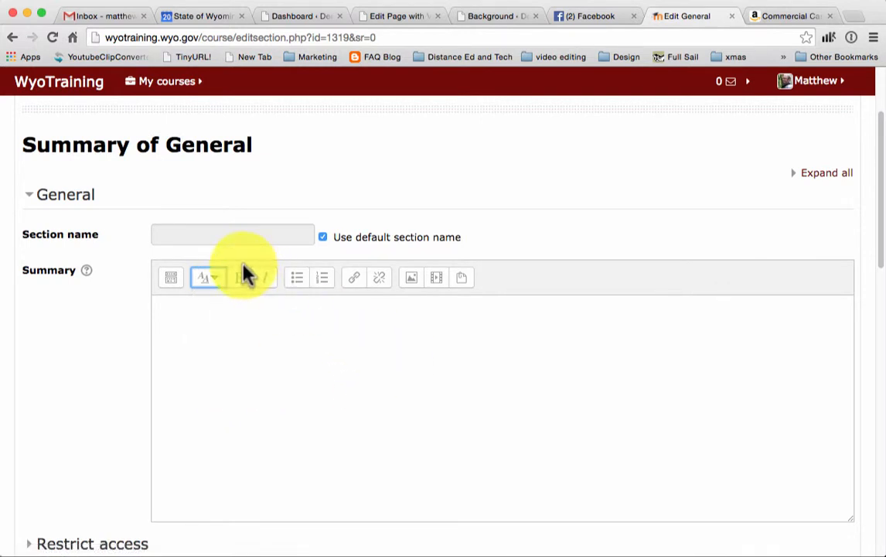
pyautogui.click(166, 82)
pyautogui.click(12, 38)
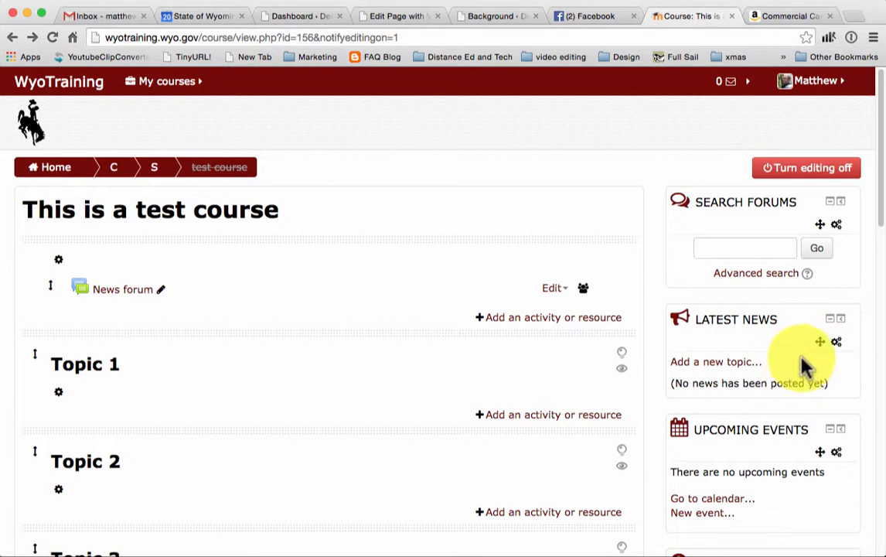
# - Delete the Latest news block and the News forum from the course page
pyautogui.click(838, 343)
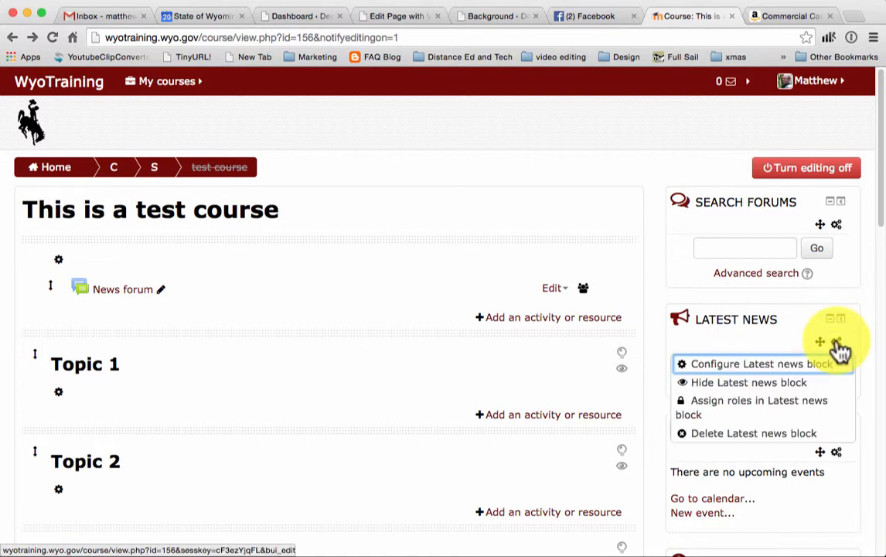
pyautogui.click(746, 435)
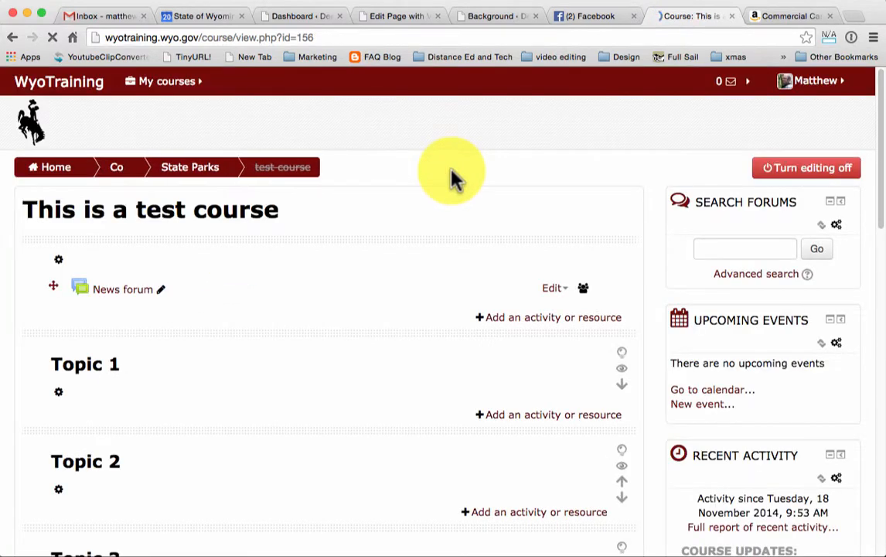
pyautogui.click(569, 294)
pyautogui.click(550, 397)
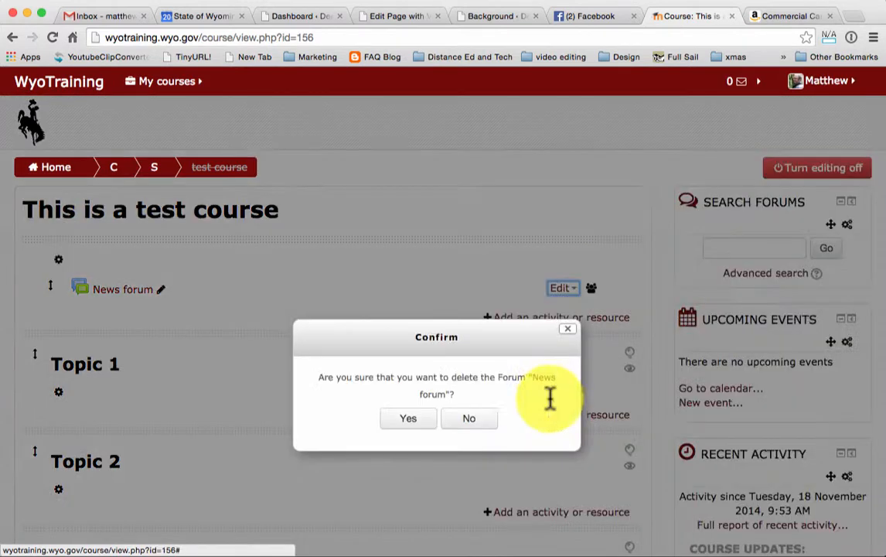
pyautogui.click(408, 420)
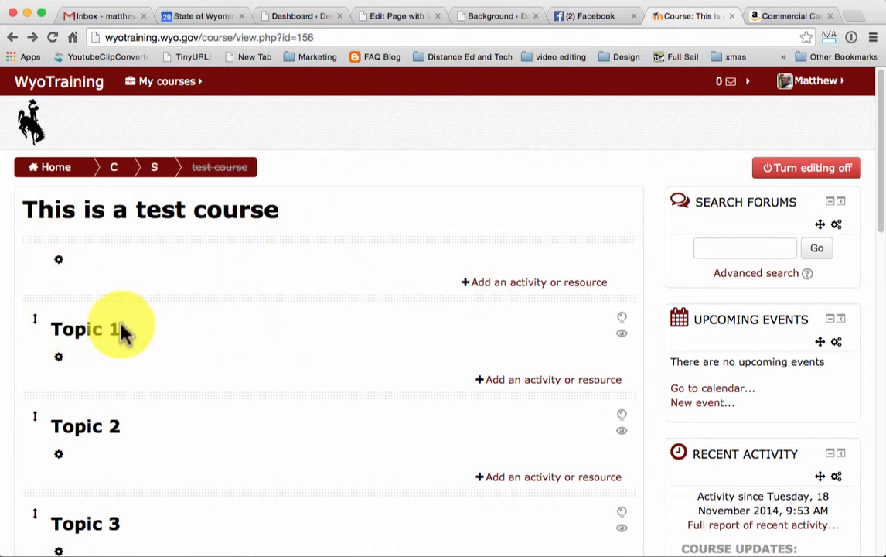
# - Open Topic 1's summary settings and enter "The Basics" as its summary text
pyautogui.click(58, 358)
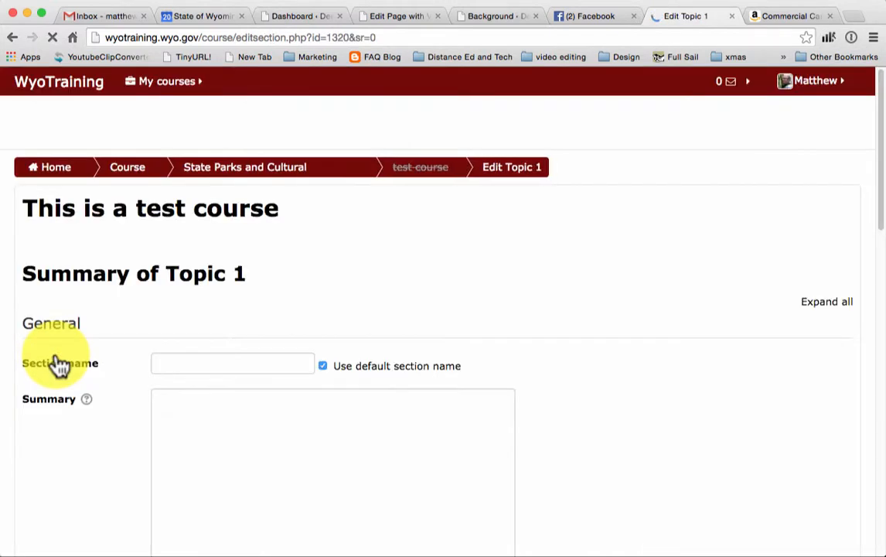
pyautogui.scroll(-1, 531, 242)
pyautogui.scroll(-3, 531, 241)
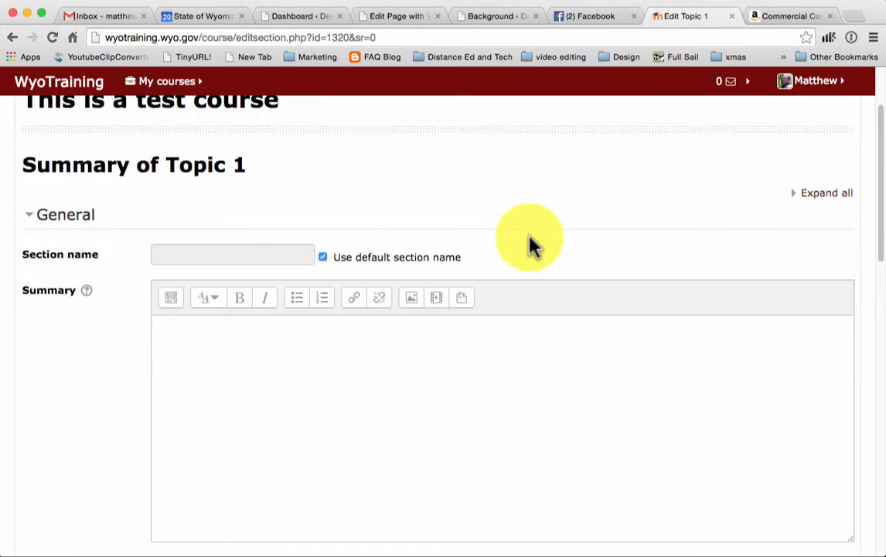
pyautogui.click(217, 360)
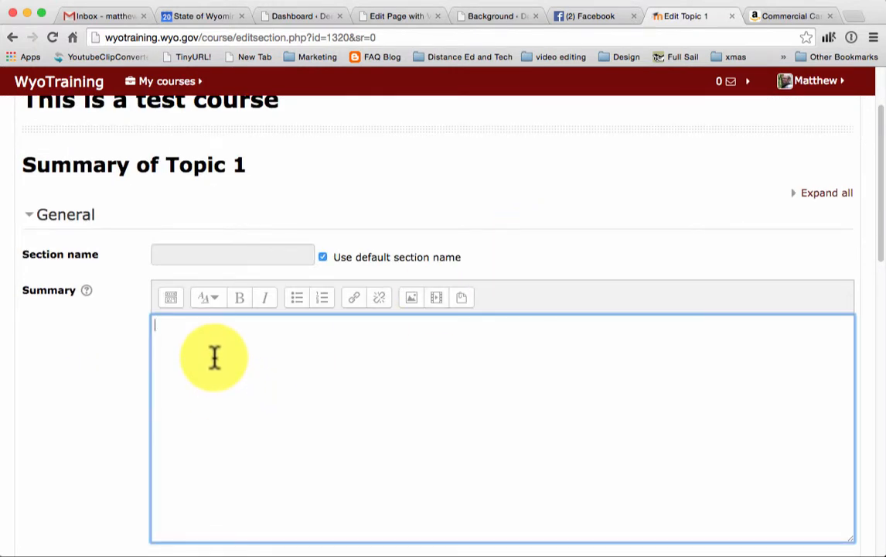
pyautogui.write('The Basics')
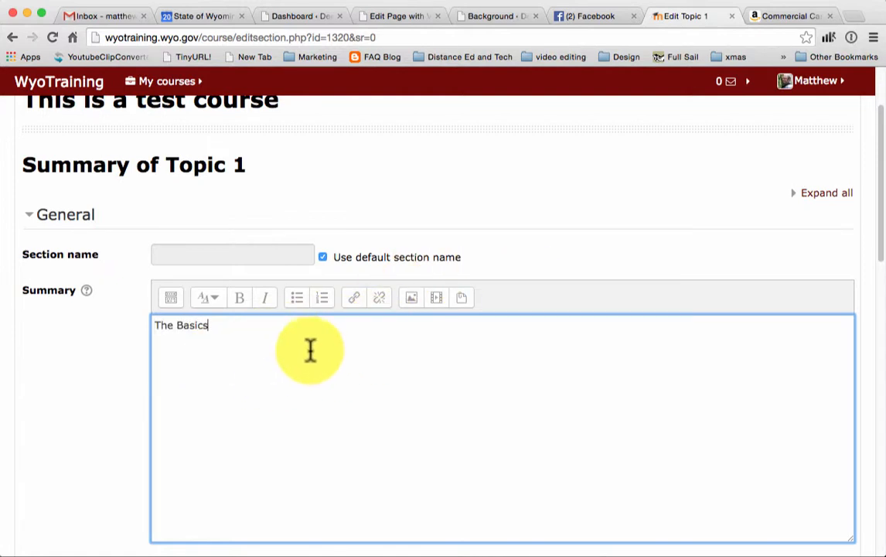
# - Format the summary text "The Basics" as Heading 2 and save Topic 1's changes
pyautogui.moveTo(224, 325); pyautogui.dragTo(155, 323)
pyautogui.click(219, 303)
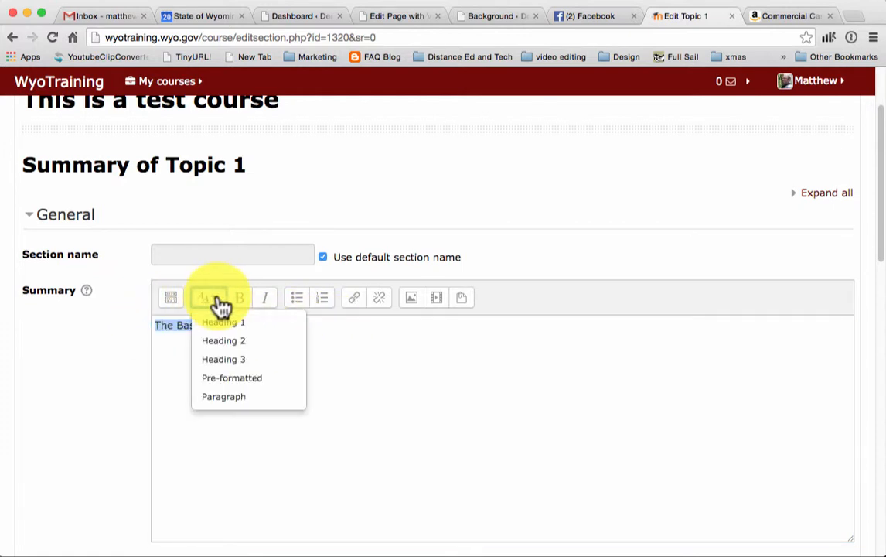
pyautogui.click(229, 340)
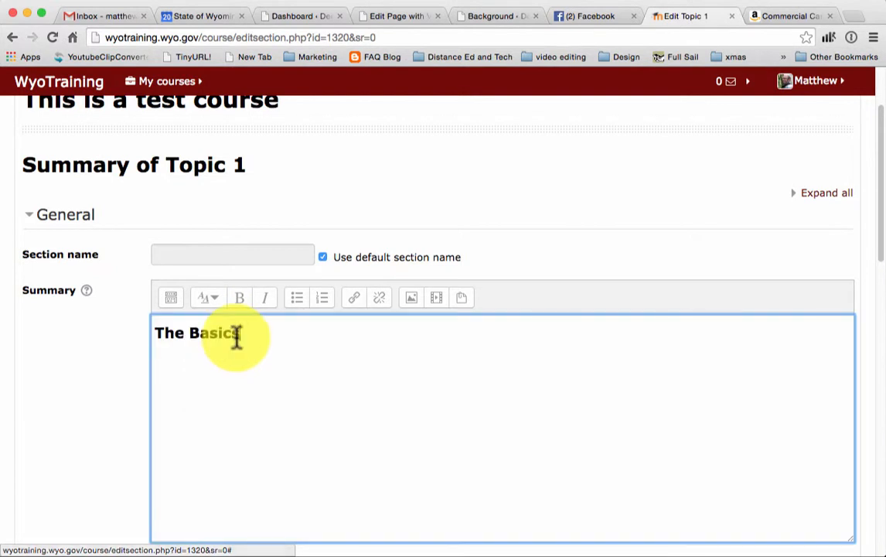
pyautogui.scroll(-3, 429, 401)
pyautogui.click(209, 476)
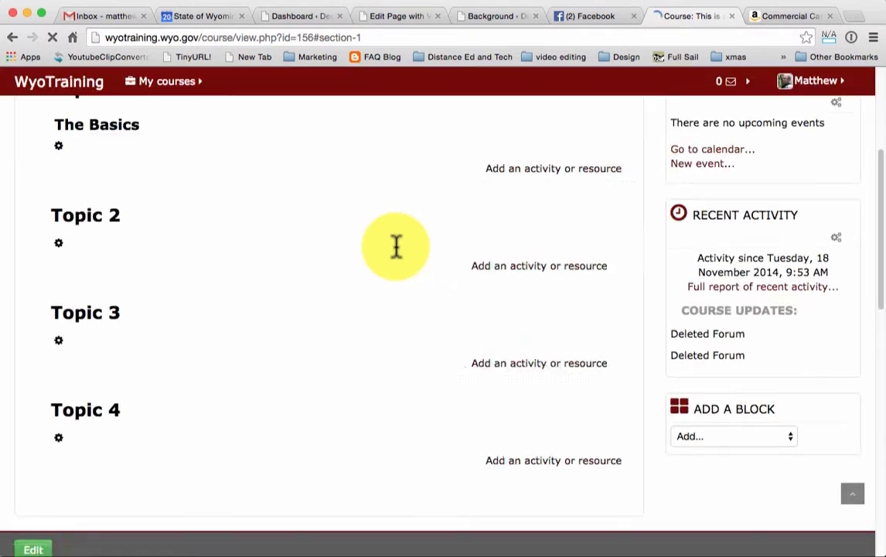
# - Open the choice of activities and resources for Topic 1 and examine the available types
pyautogui.scroll(2, 255, 317)
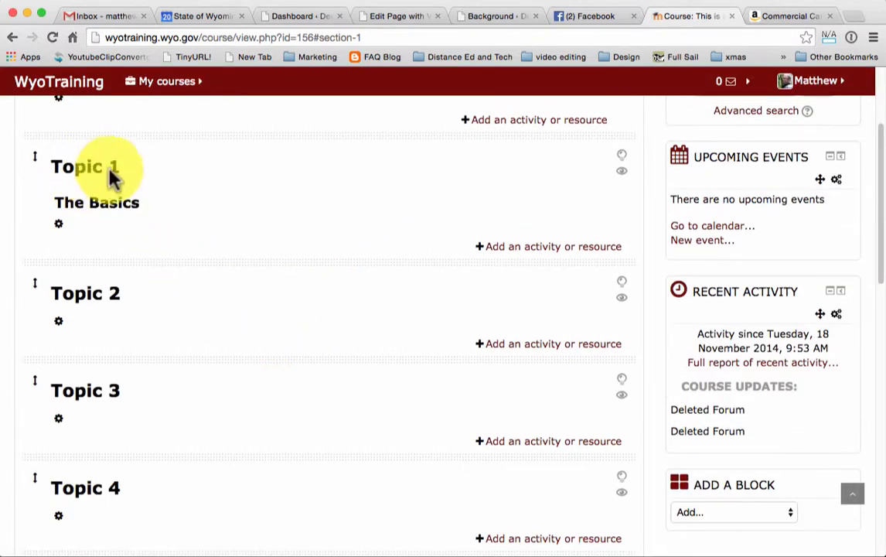
pyautogui.scroll(2, 135, 225)
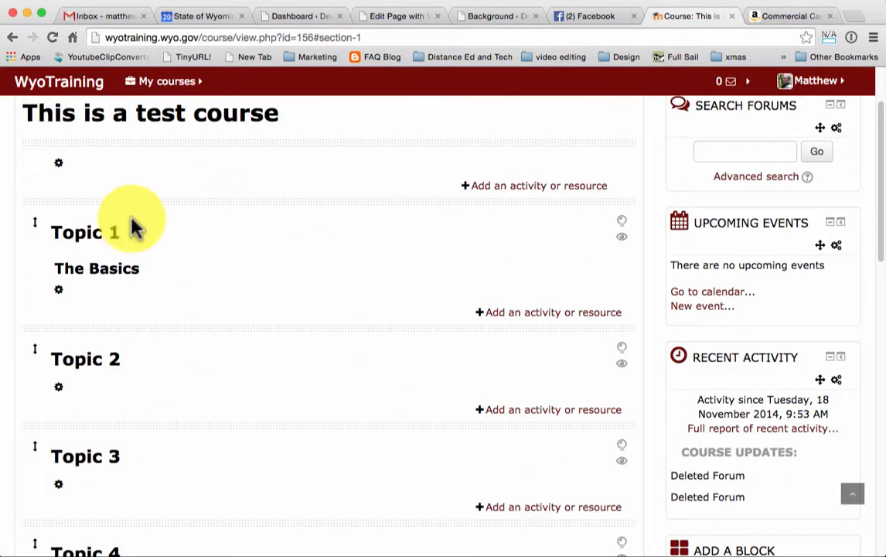
pyautogui.scroll(1, 279, 287)
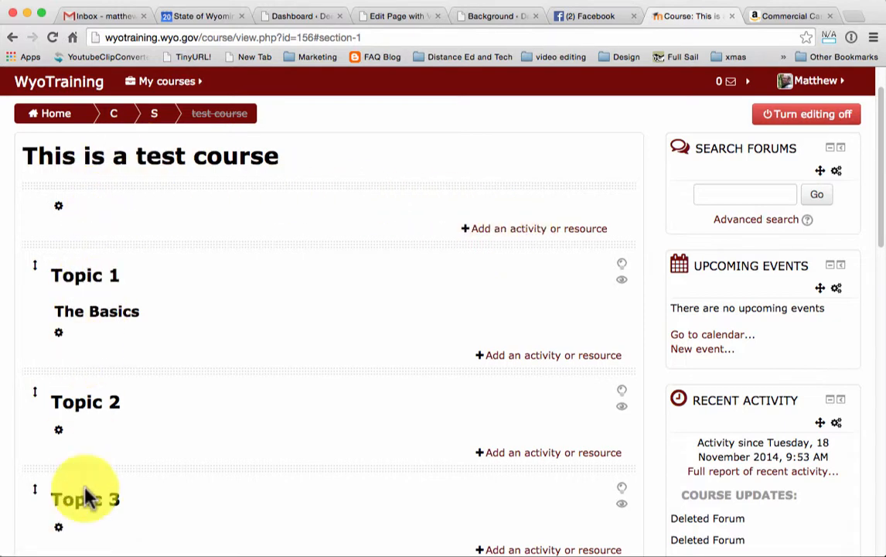
pyautogui.click(551, 362)
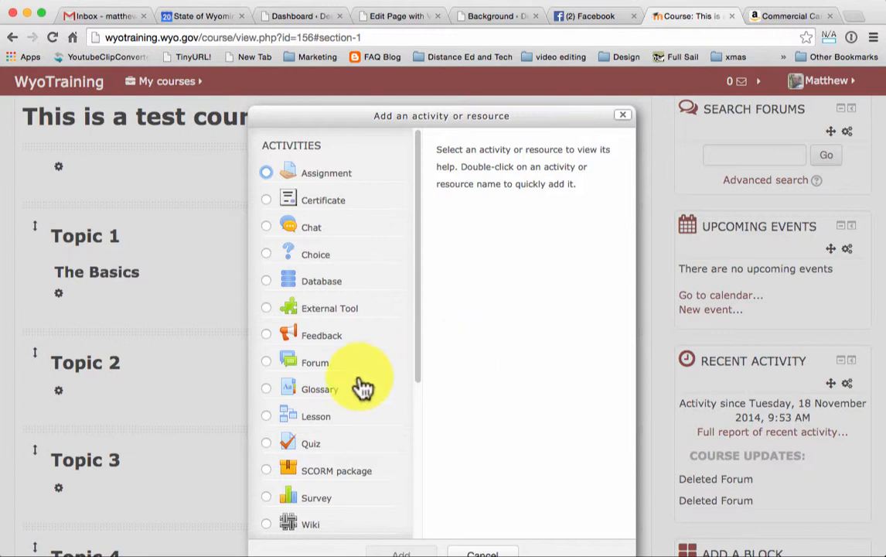
pyautogui.scroll(-4, 362, 387)
pyautogui.scroll(4, 362, 387)
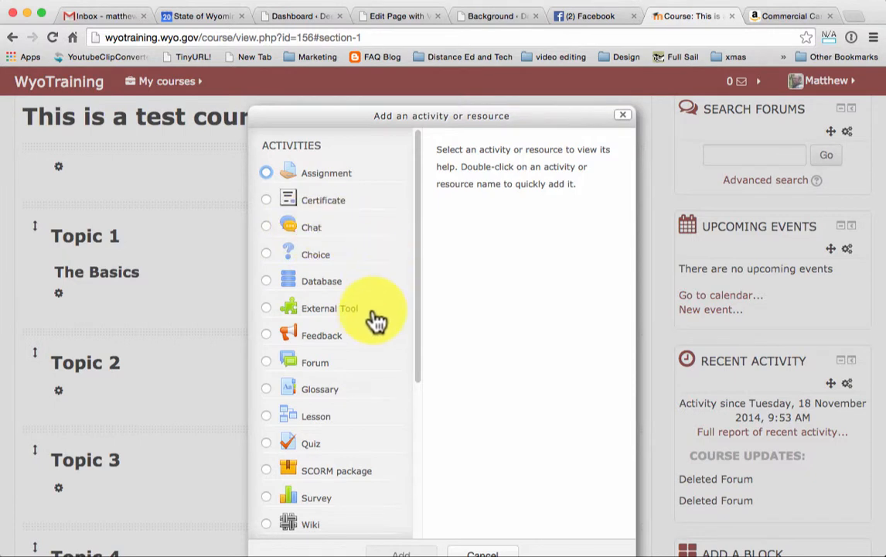
pyautogui.scroll(-3, 375, 317)
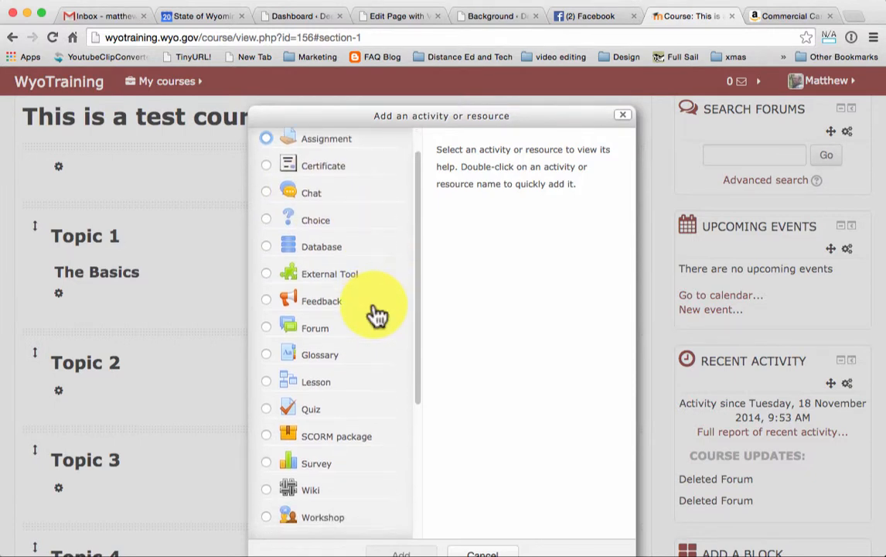
pyautogui.scroll(-10, 377, 314)
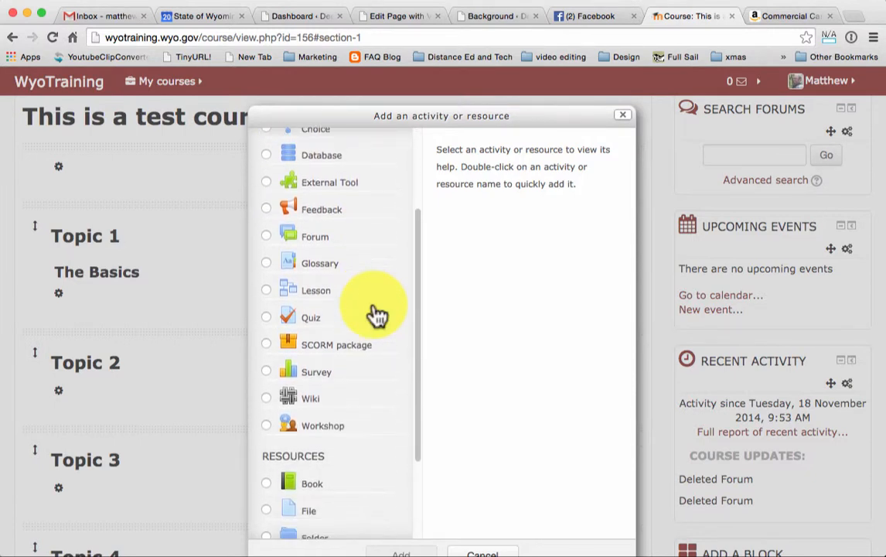
pyautogui.scroll(12, 377, 315)
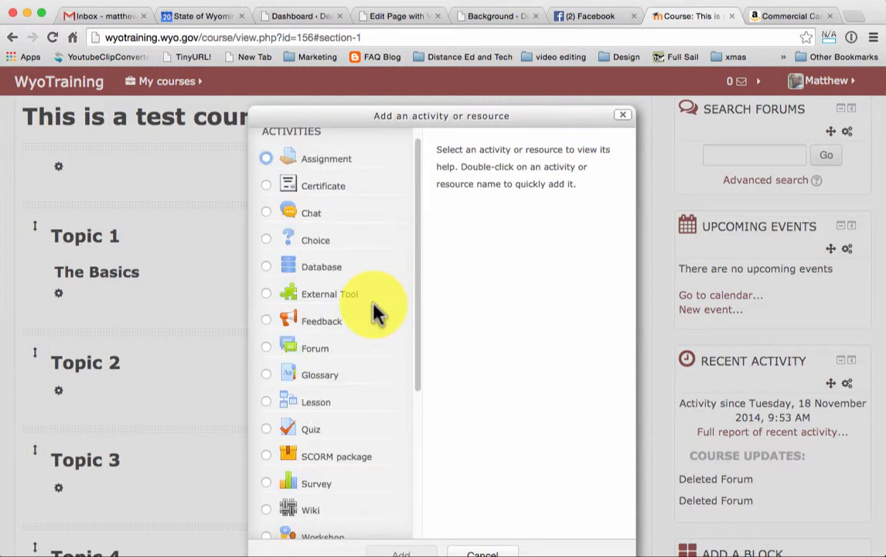
pyautogui.scroll(-10, 377, 313)
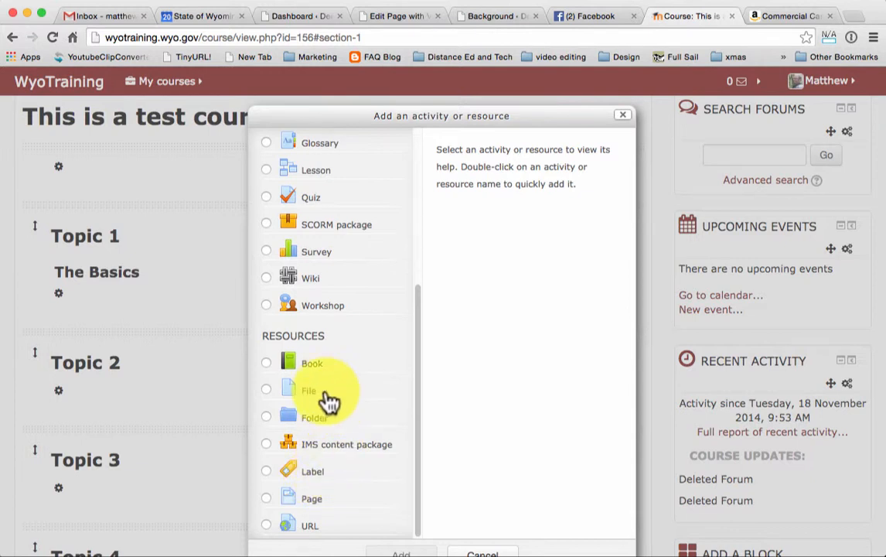
pyautogui.scroll(4, 339, 391)
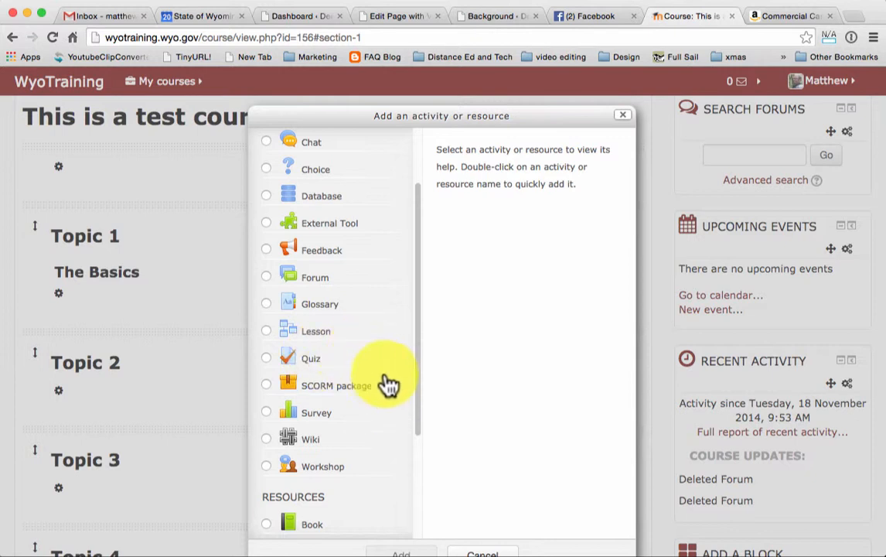
pyautogui.scroll(-3, 385, 394)
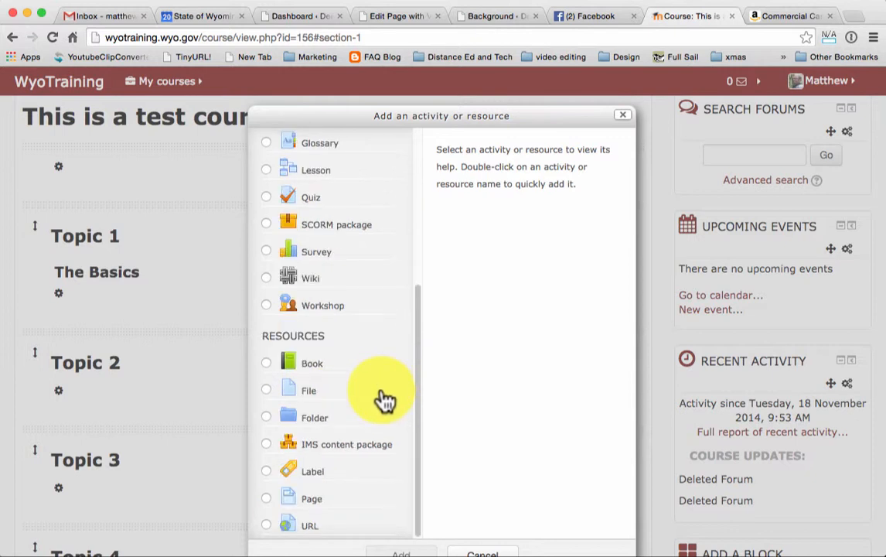
# - Add a File resource to Topic 1 and name it "Activity 1.1"
pyautogui.click(297, 392)
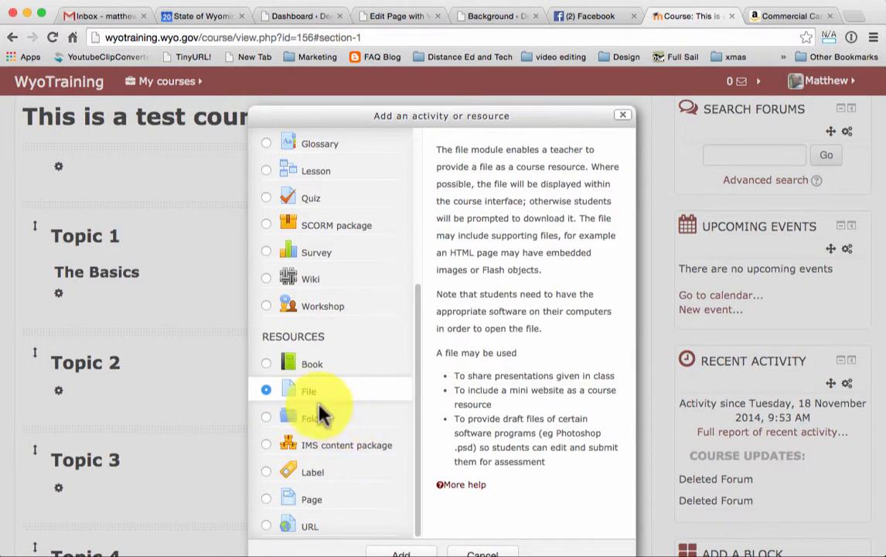
pyautogui.click(406, 551)
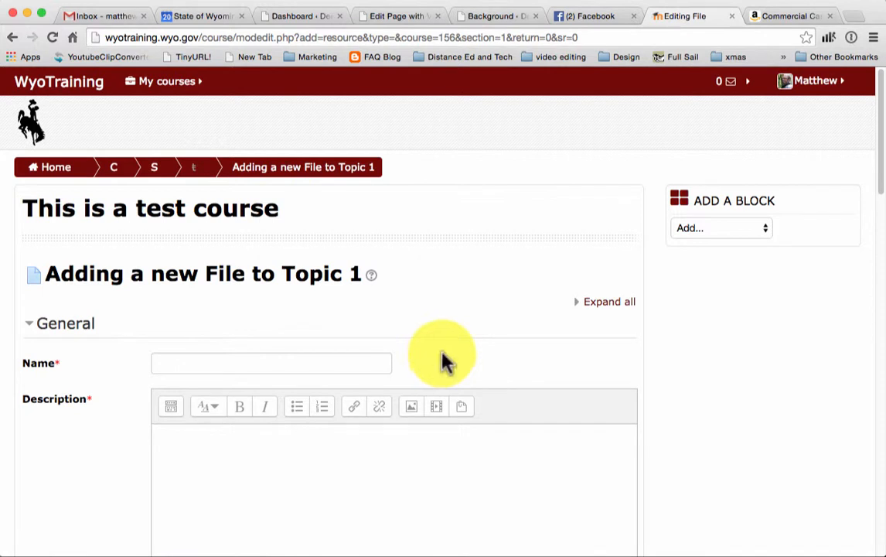
pyautogui.scroll(-3, 462, 348)
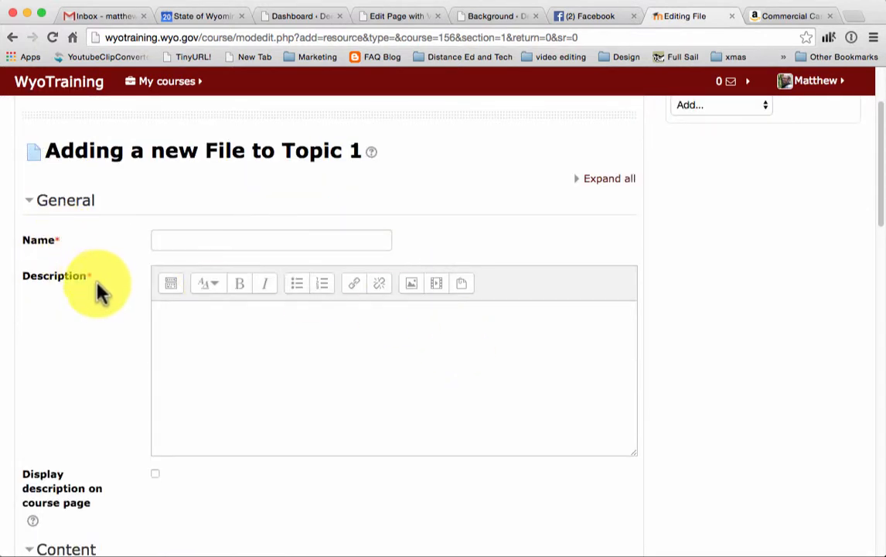
pyautogui.scroll(-1, 340, 406)
pyautogui.click(196, 185)
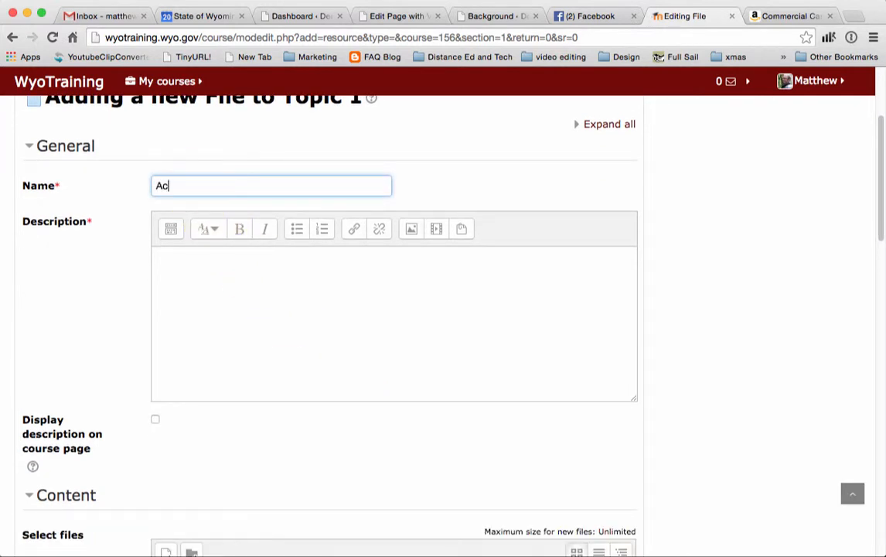
pyautogui.write('Activity')
pyautogui.press('BackSpace')
pyautogui.press('BackSpace')
pyautogui.write('tyt')
# - Enter "PDF of Rules" as the resource's description and add Ticket.pdf to its content files
pyautogui.click(257, 278)
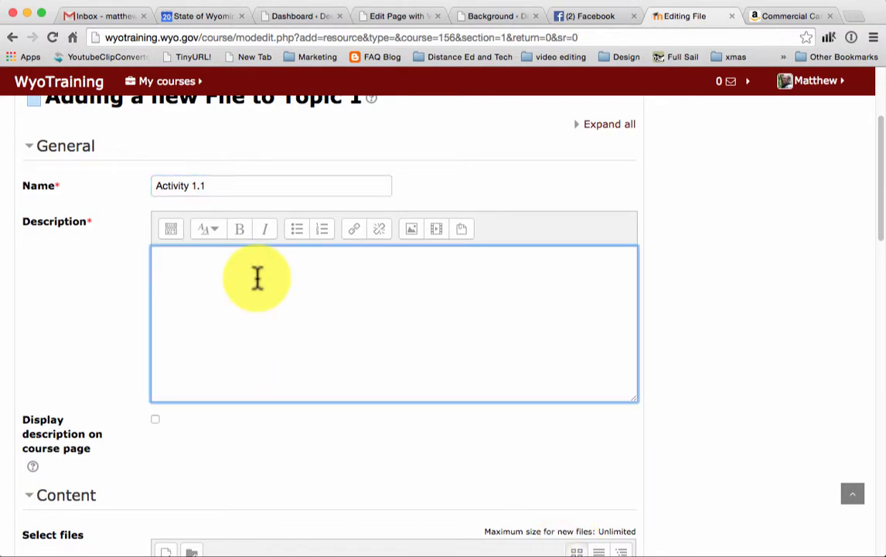
pyautogui.write('PDF')
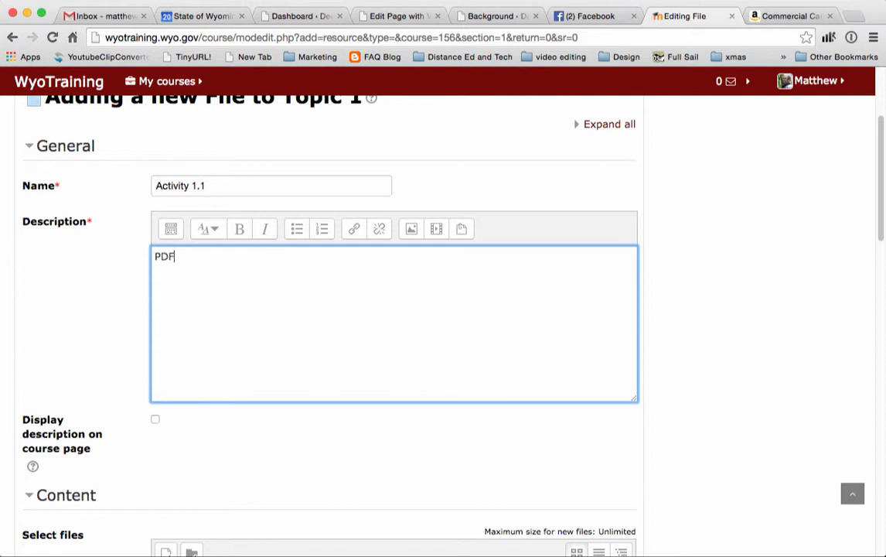
pyautogui.write(' of Rules')
pyautogui.scroll(-5, 283, 418)
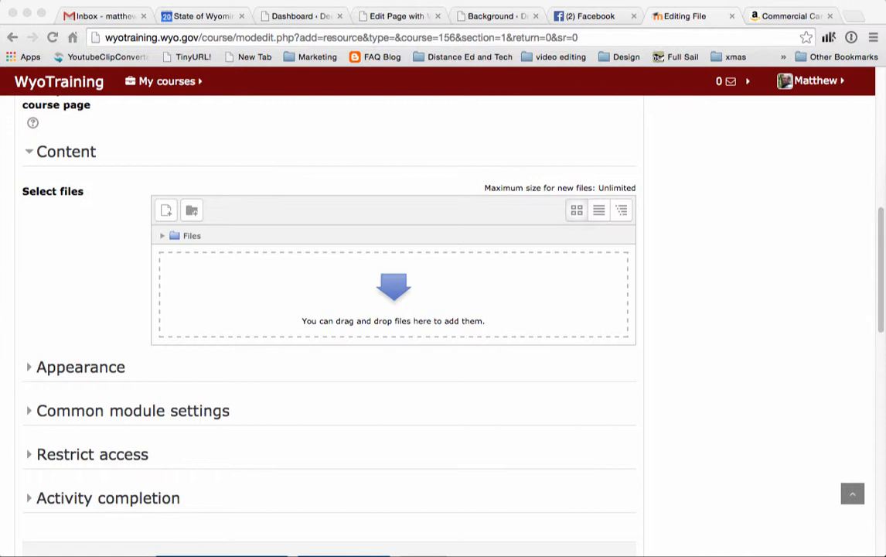
pyautogui.moveTo(581, 280); pyautogui.dragTo(277, 298)
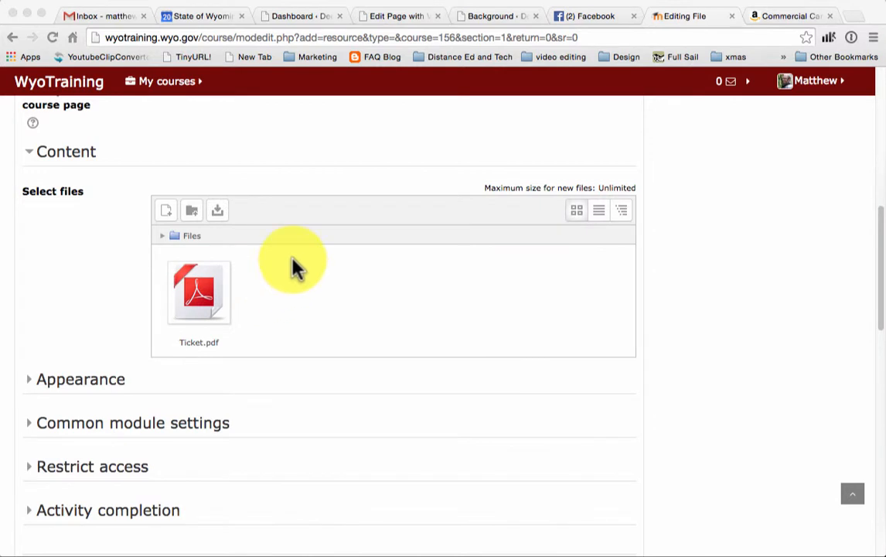
# - Expand the file resource's appearance settings and examine the display options, keeping Embed
pyautogui.click(28, 389)
pyautogui.click(27, 389)
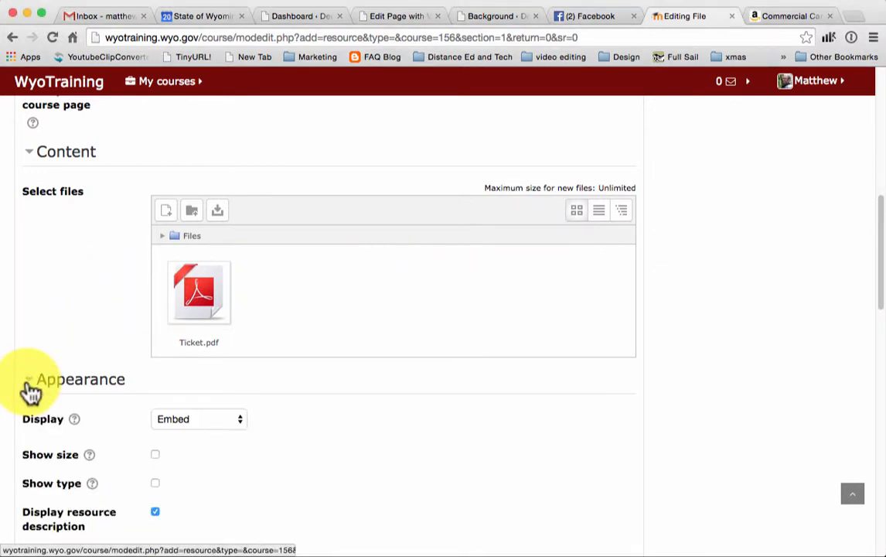
pyautogui.scroll(-1, 302, 429)
pyautogui.scroll(-3, 314, 439)
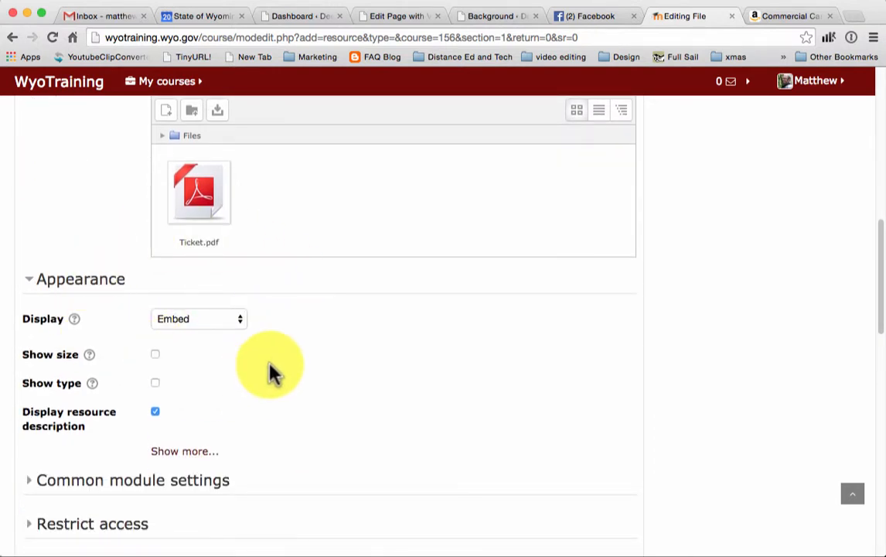
pyautogui.click(245, 328)
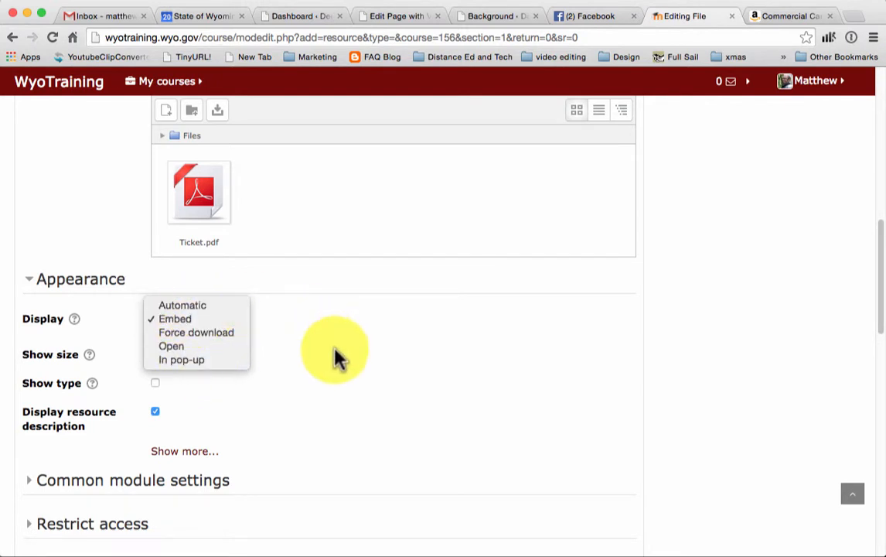
pyautogui.click(346, 374)
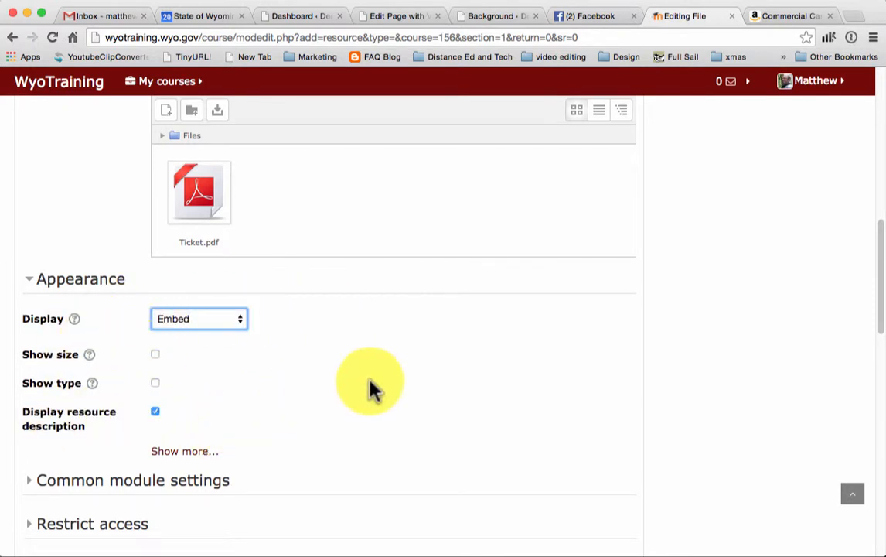
# - Examine the file resource's common module settings, access restrictions and activity completion settings
pyautogui.scroll(-3, 382, 382)
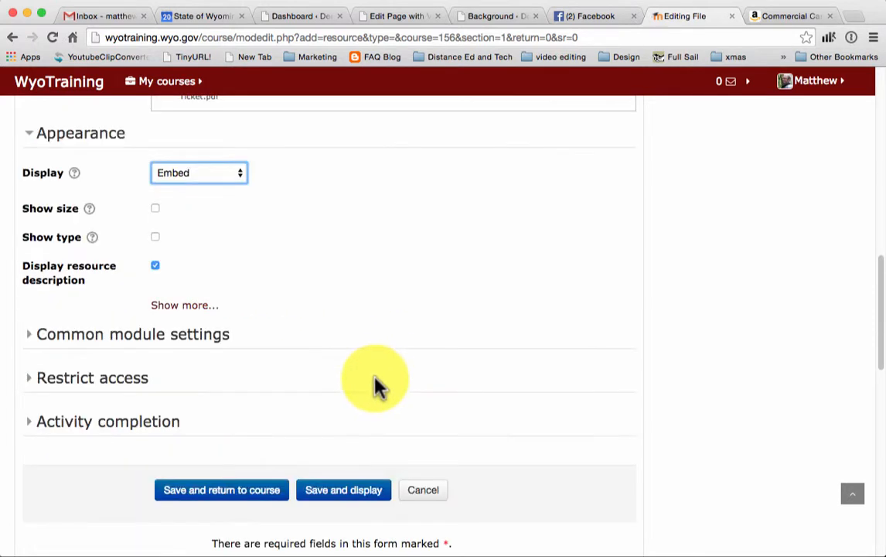
pyautogui.click(32, 341)
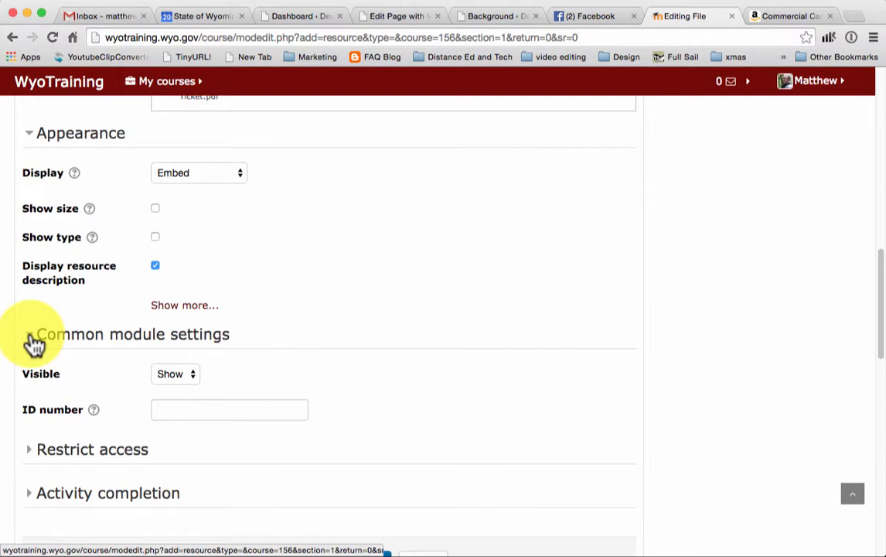
pyautogui.click(33, 340)
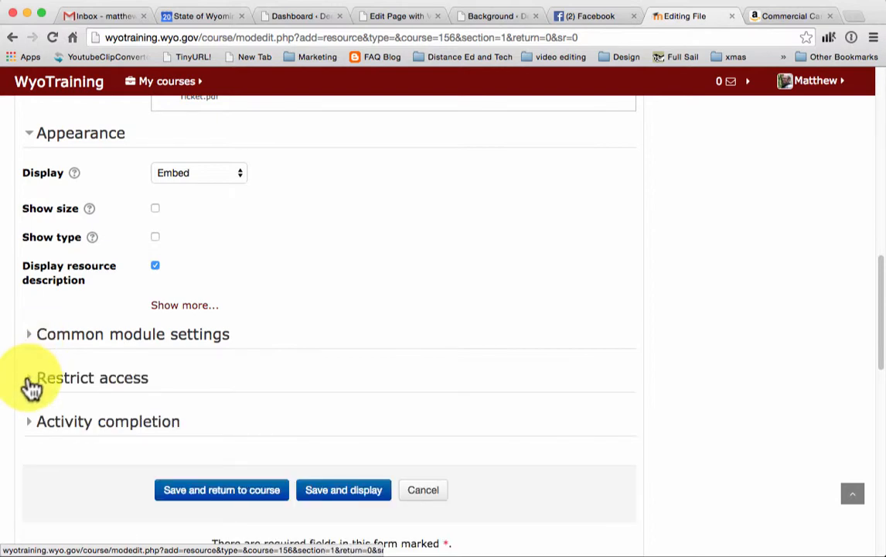
pyautogui.click(31, 379)
pyautogui.scroll(-4, 421, 340)
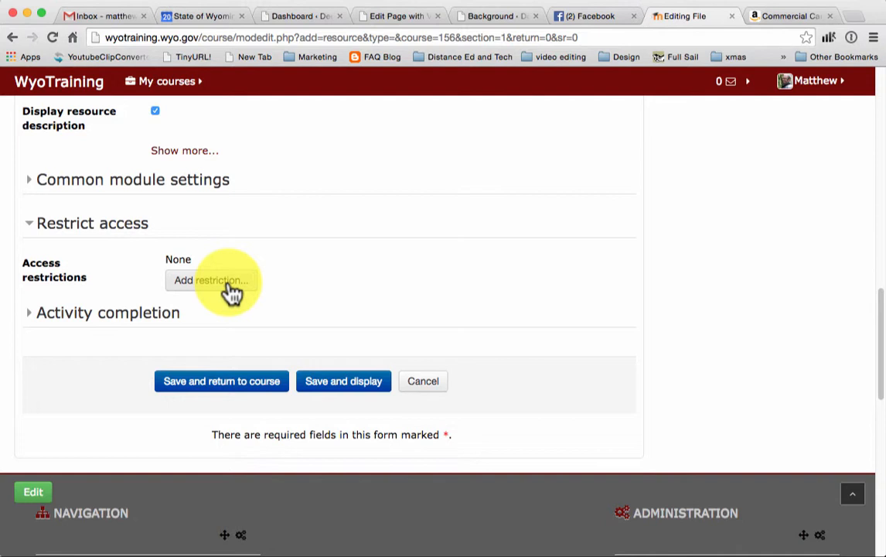
pyautogui.click(31, 317)
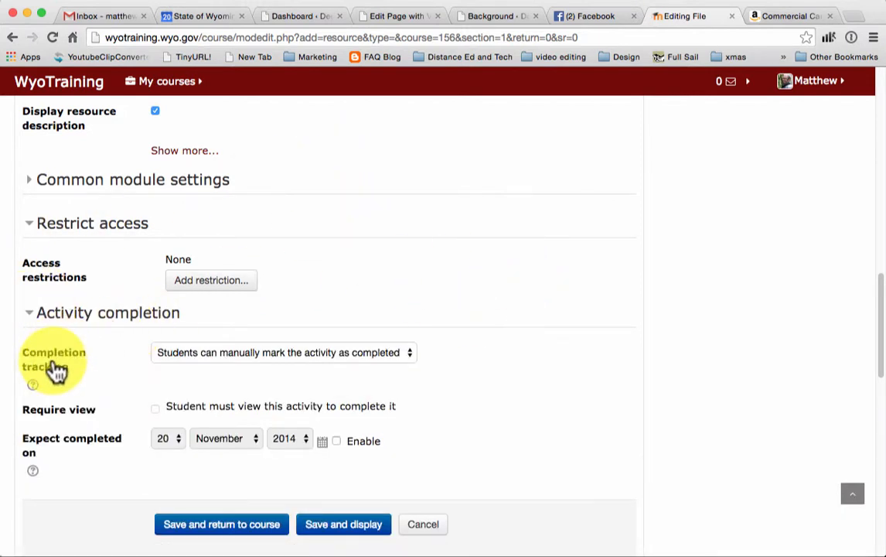
# - Try the file resource's completion tracking options: complete when conditions are met, no completion indication, and manual marking by students
pyautogui.click(415, 355)
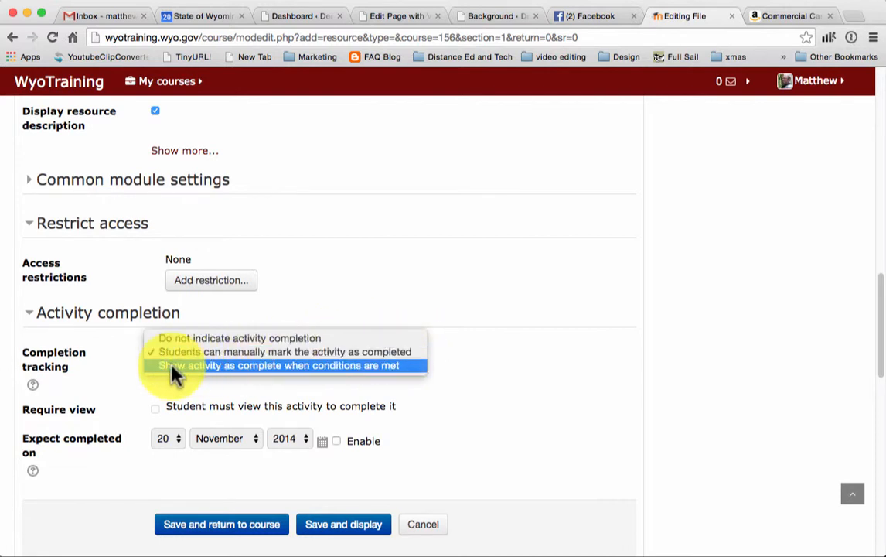
pyautogui.click(348, 367)
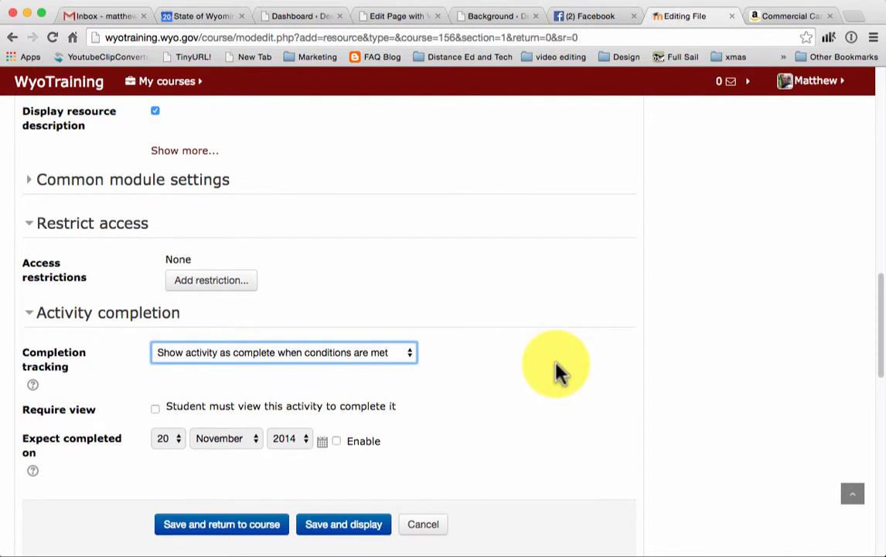
pyautogui.click(410, 357)
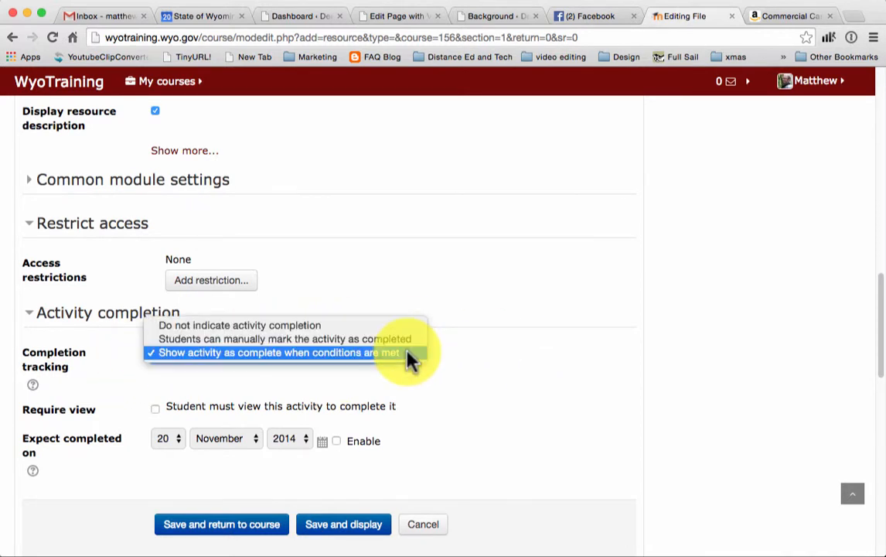
pyautogui.click(362, 326)
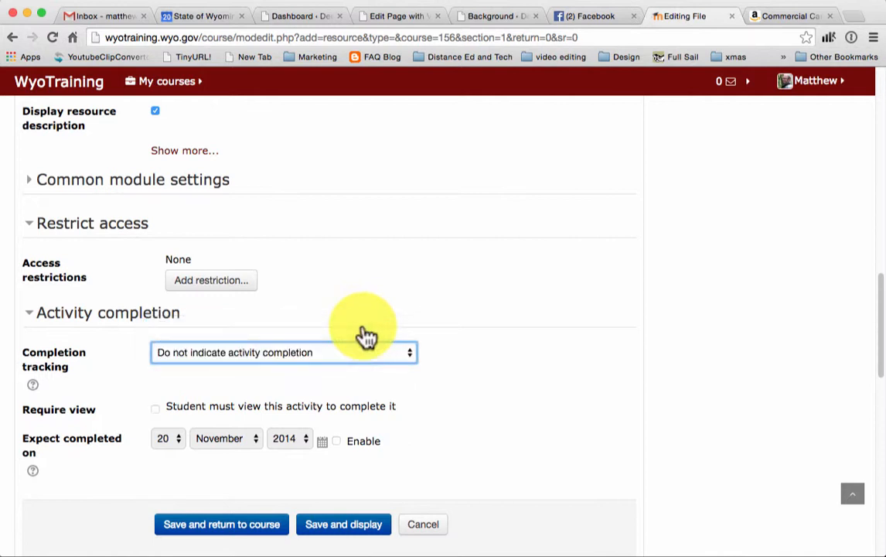
pyautogui.click(410, 356)
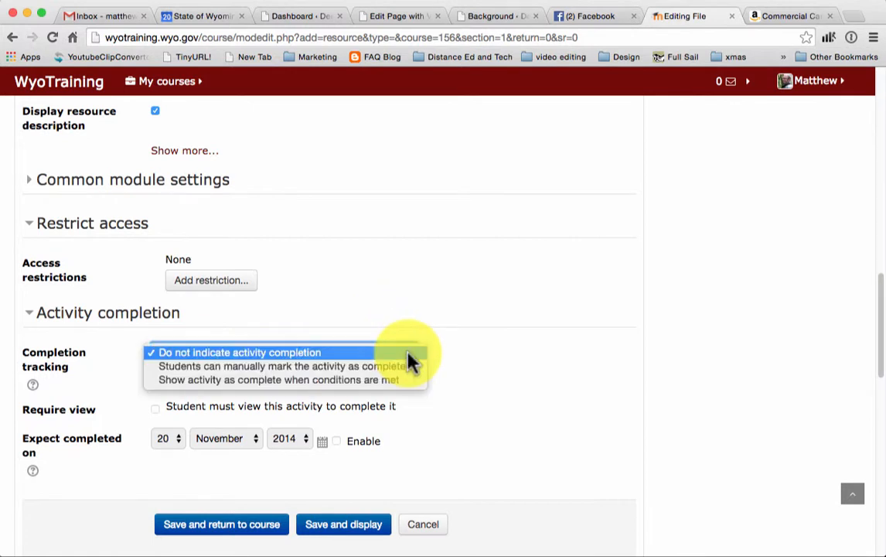
pyautogui.click(227, 367)
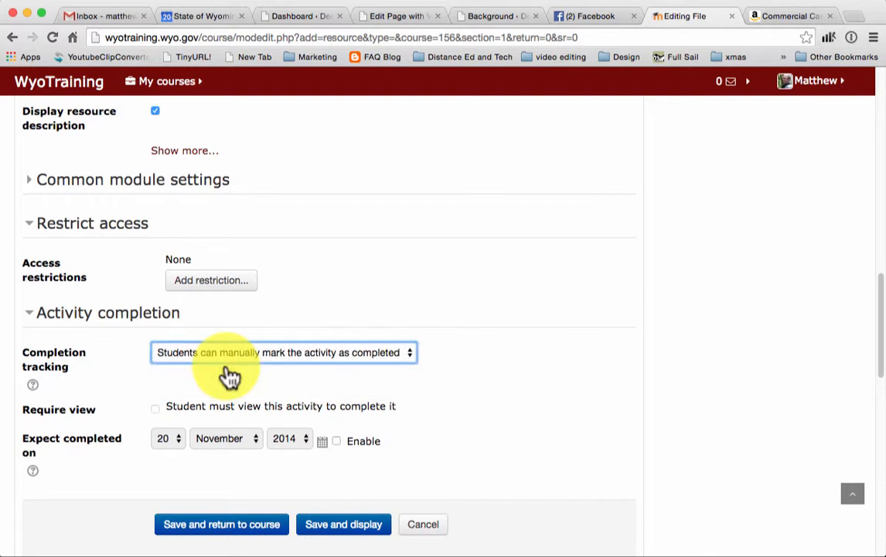
# - Set completion tracking to "Show activity as complete when conditions are met", require students to view the file, and save back to the course
pyautogui.click(408, 355)
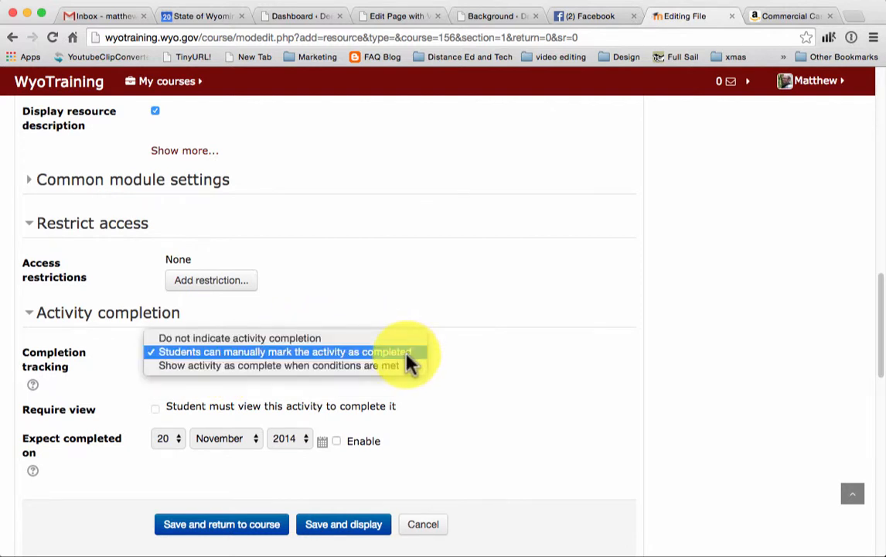
pyautogui.click(232, 370)
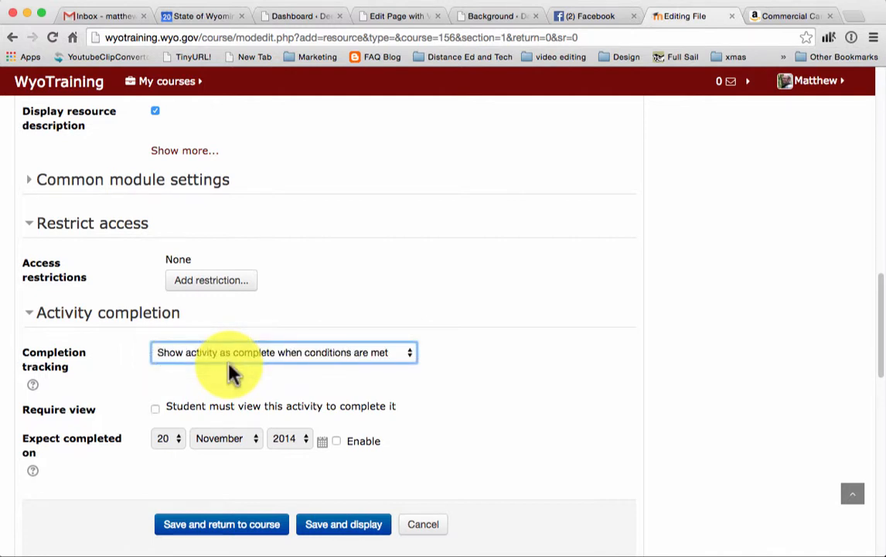
pyautogui.click(156, 410)
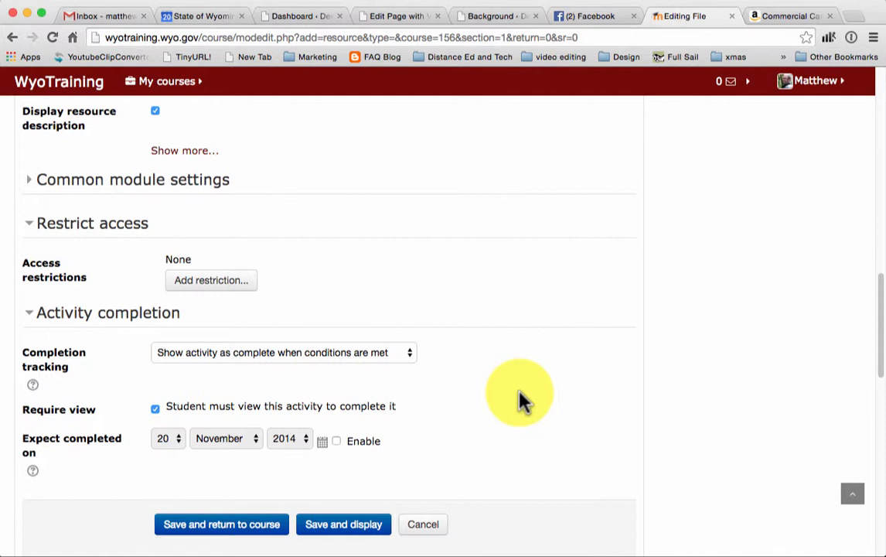
pyautogui.click(232, 532)
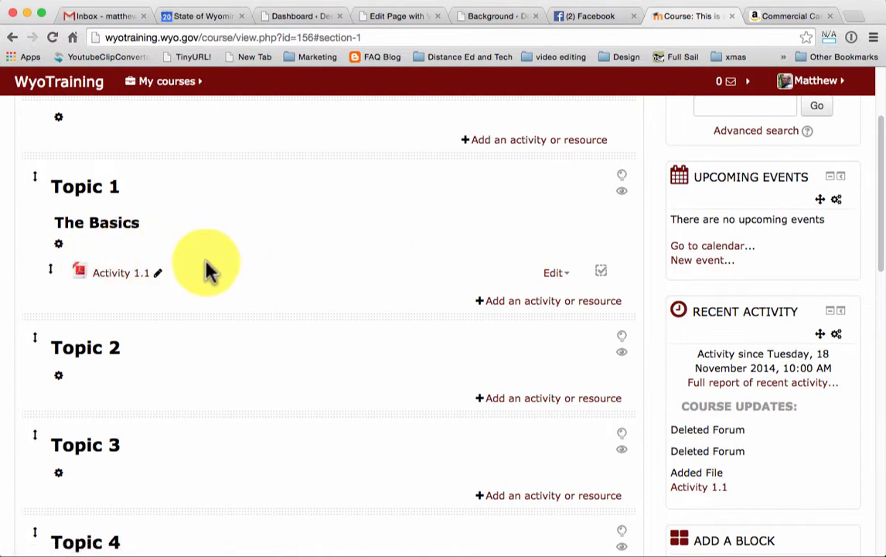
# - Indent the Activity 1.1 resource in Topic 1 two levels to the right
pyautogui.click(560, 278)
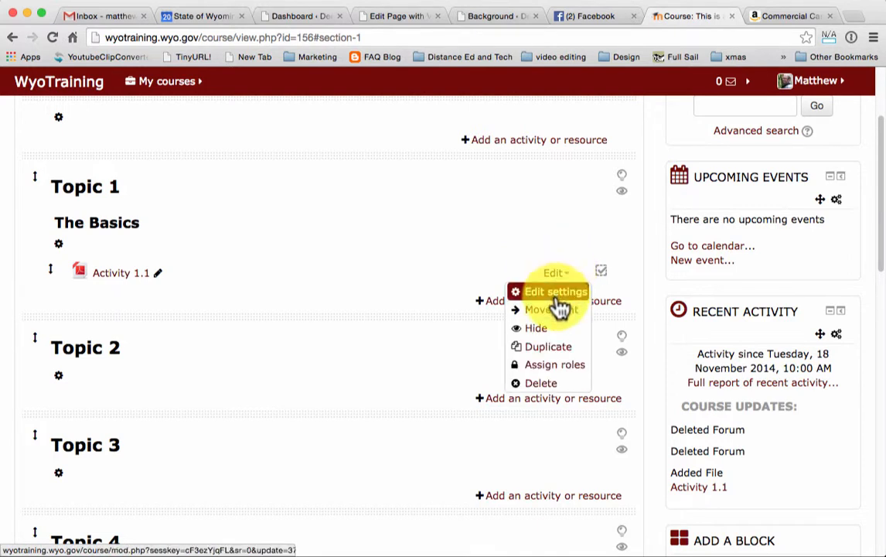
pyautogui.click(554, 313)
pyautogui.click(553, 313)
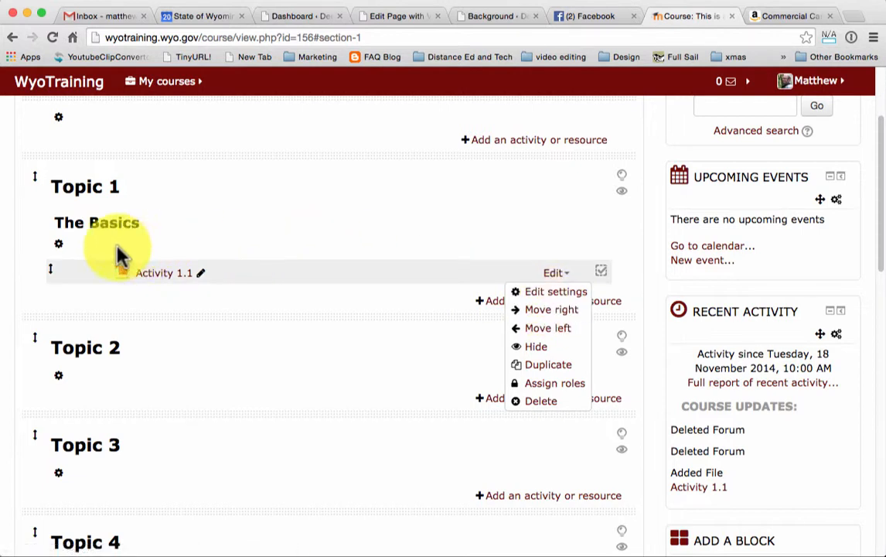
pyautogui.press('Escape')
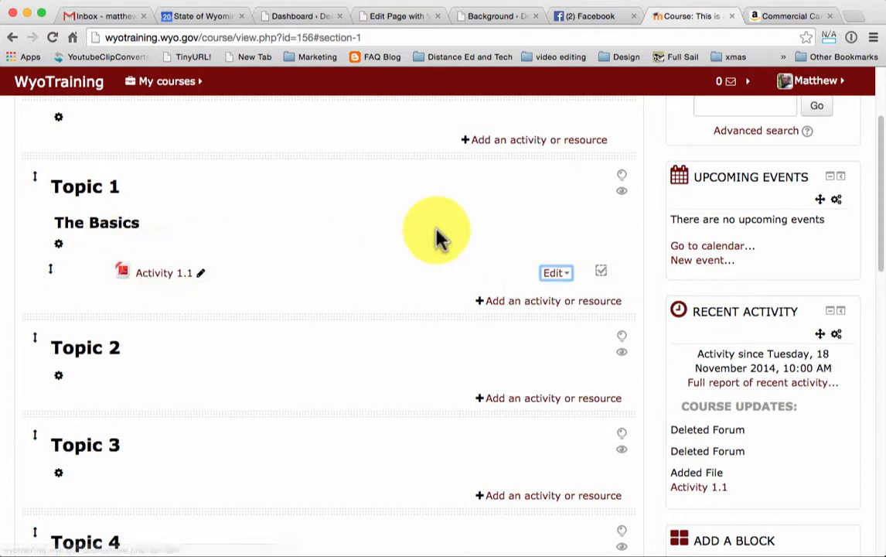
# - Open Activity 1.1 and examine how its PDF is embedded in the course page
pyautogui.click(159, 277)
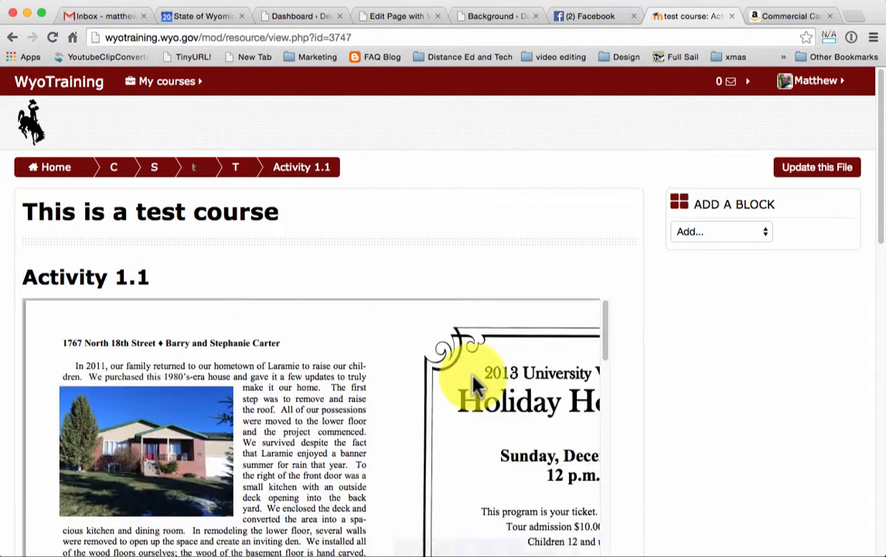
pyautogui.scroll(-5, 326, 410)
pyautogui.scroll(5, 372, 396)
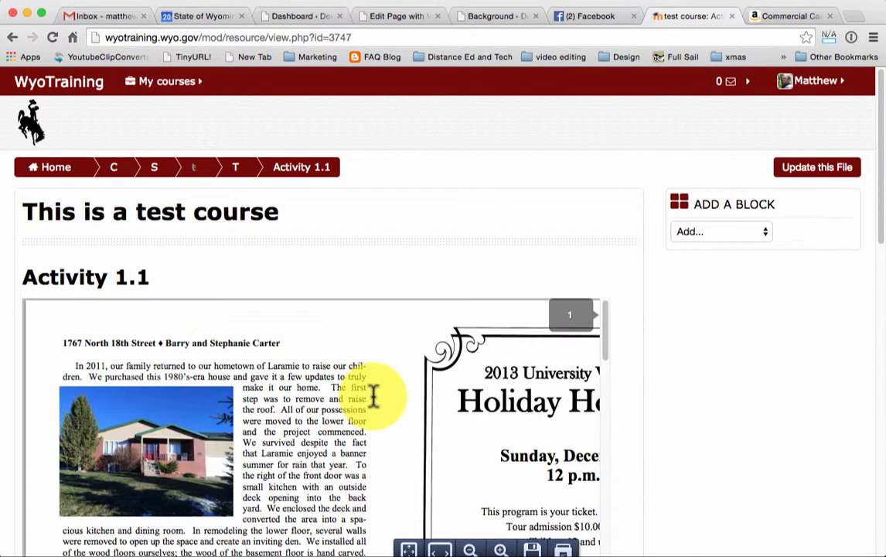
pyautogui.scroll(-5, 758, 380)
pyautogui.scroll(4, 758, 380)
pyautogui.scroll(-1, 758, 380)
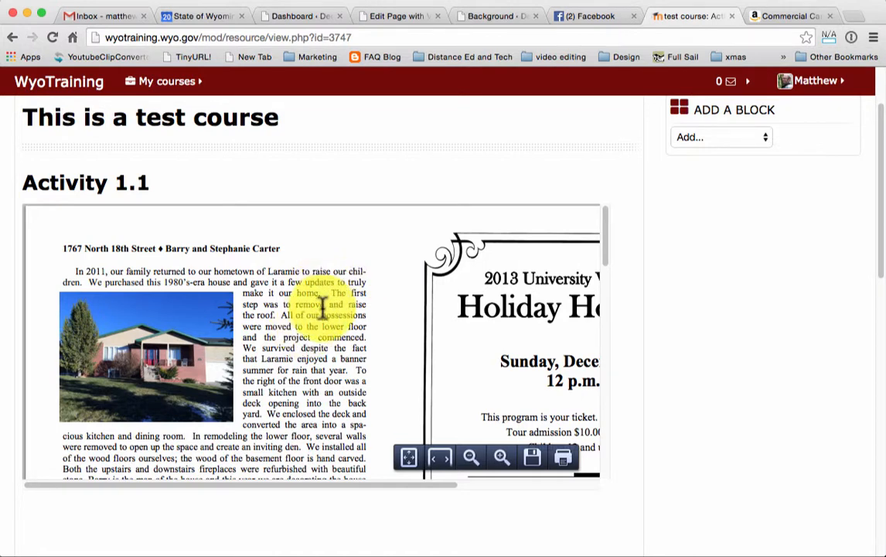
pyautogui.scroll(-1, 278, 340)
pyautogui.scroll(-8, 279, 340)
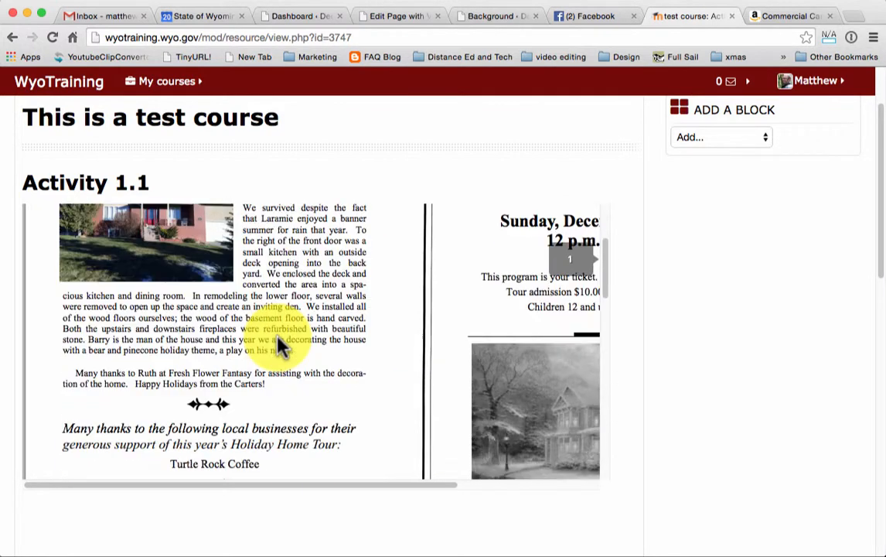
pyautogui.scroll(10, 280, 345)
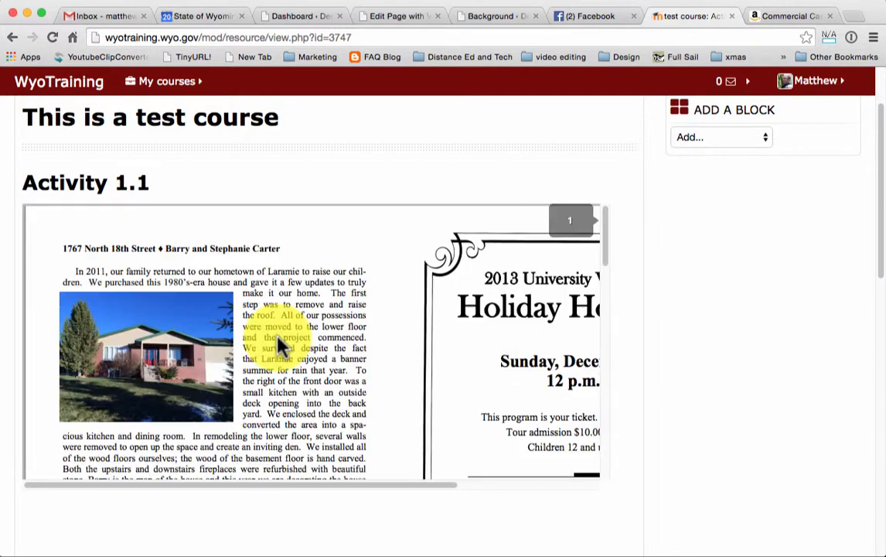
pyautogui.scroll(2, 309, 420)
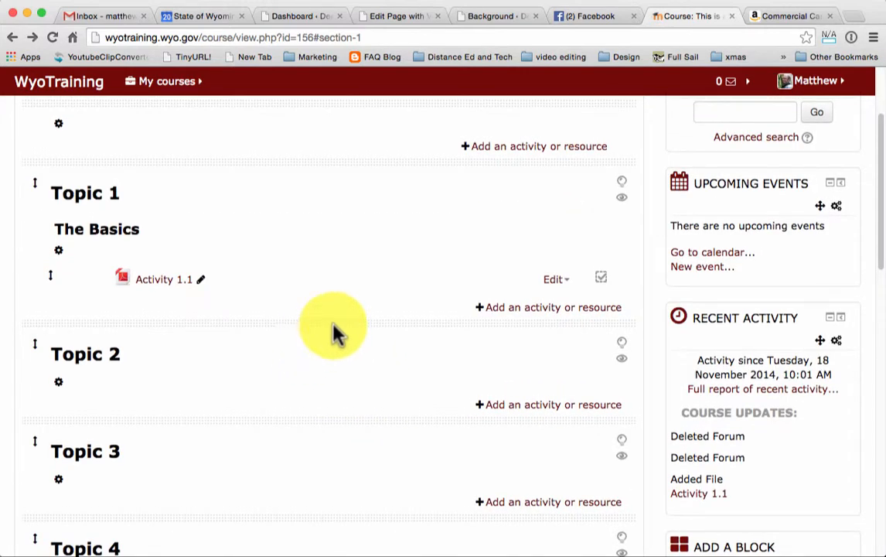
# - Review the Label, URL and Quiz descriptions for Topic 1, and start adding a new Label
pyautogui.click(548, 308)
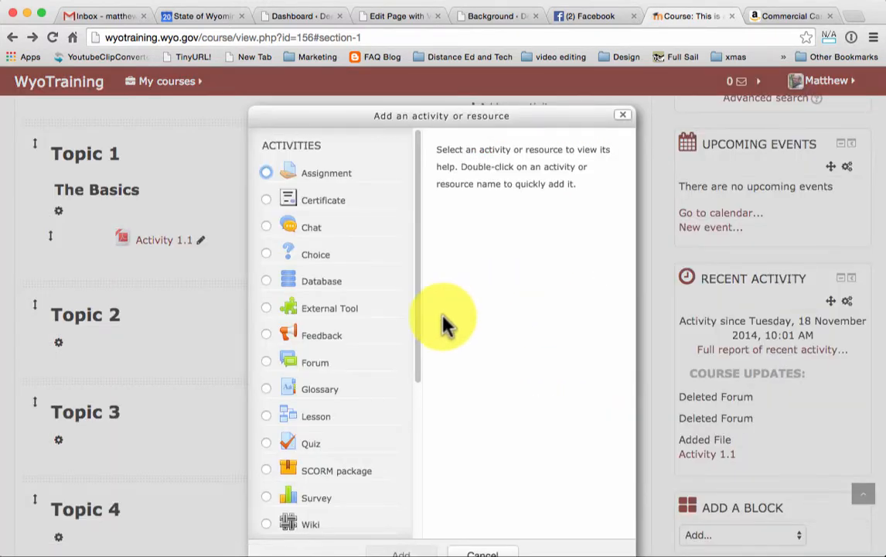
pyautogui.scroll(-5, 383, 437)
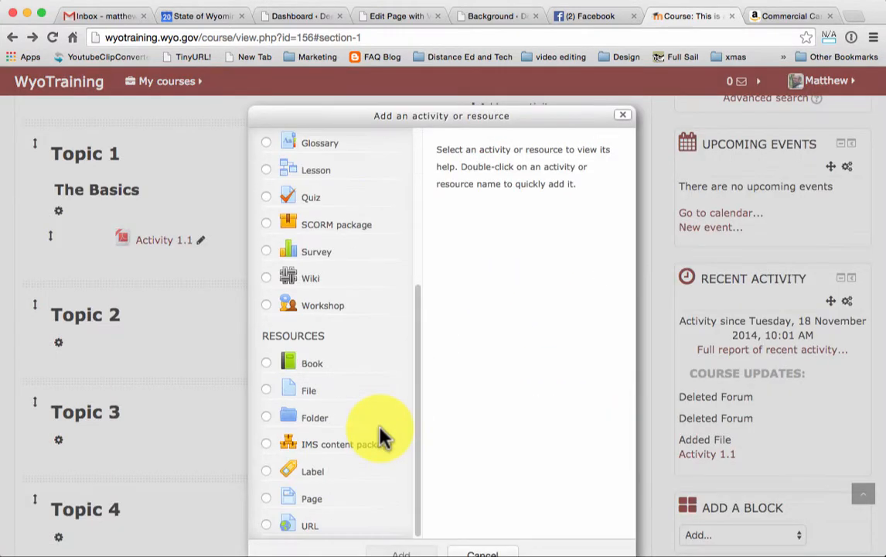
pyautogui.click(312, 472)
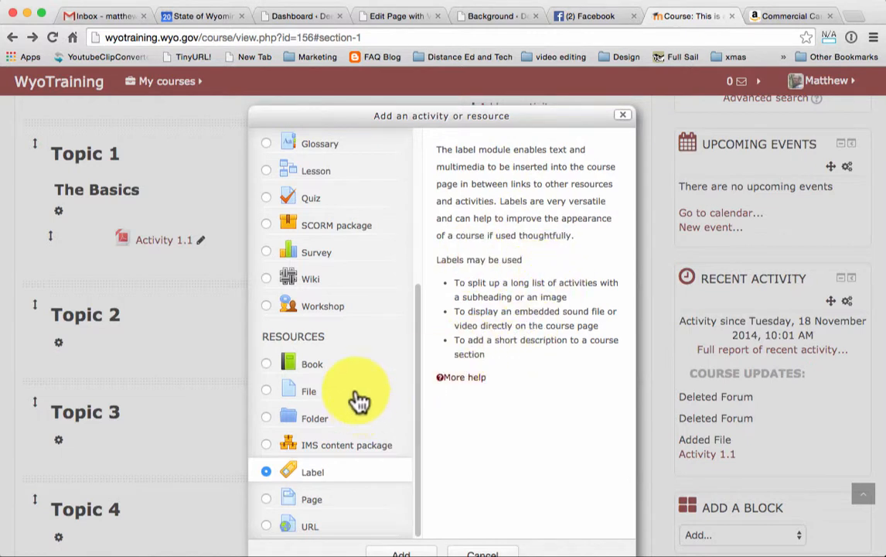
pyautogui.click(321, 532)
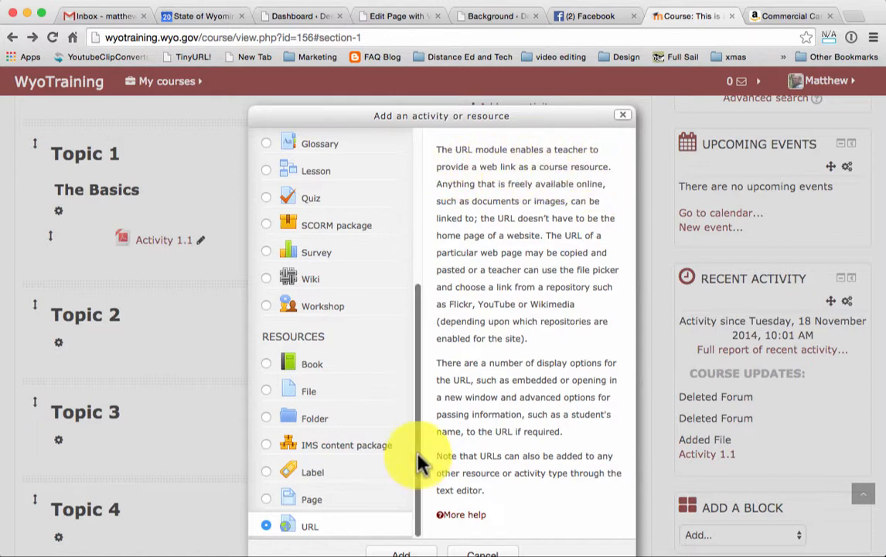
pyautogui.click(323, 207)
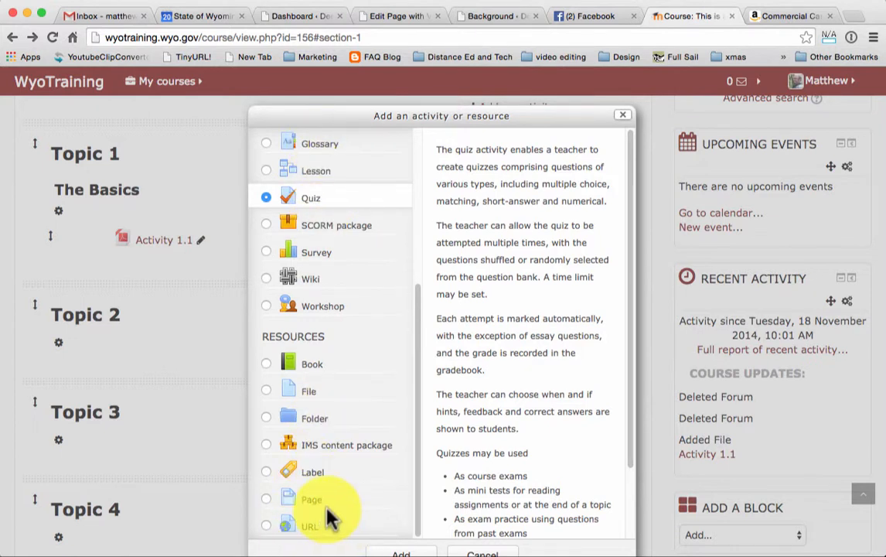
pyautogui.doubleClick(320, 481)
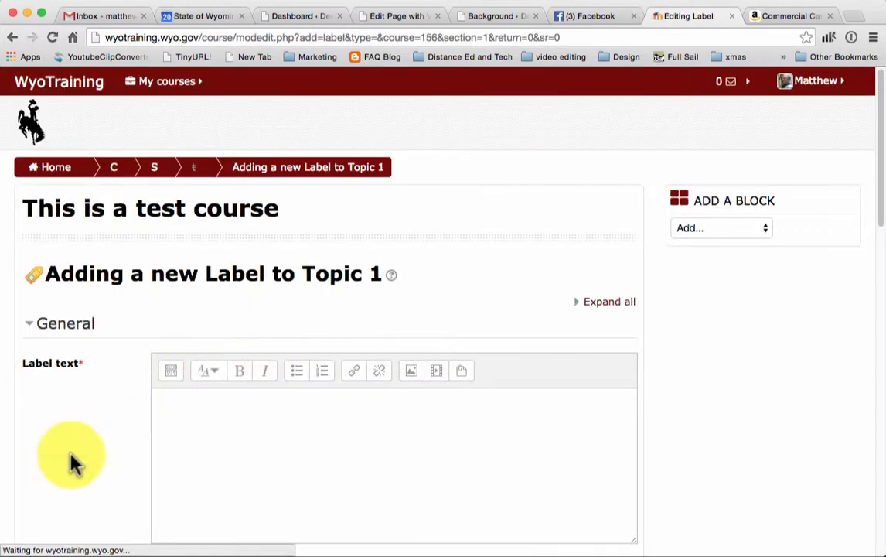
pyautogui.scroll(-3, 77, 453)
pyautogui.scroll(3, 109, 420)
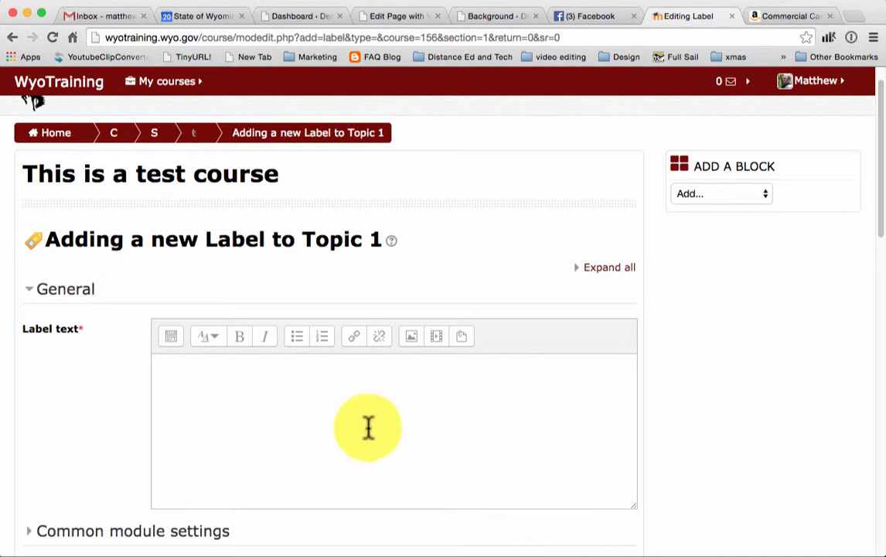
pyautogui.click(241, 405)
pyautogui.write('Please contact us using the Contact Support tab at http://support.techsmith.com . We need as much information about your order as possible including: the name, company, phone number, e-mail address, address and order number used at the time of purchase. If we find your order using this extra information, we can then send you a download of the software along with your software key. If you ordered from one of our authorized resellers, then you will need to contact them about your order, as we do not always receive the end user information from them.')
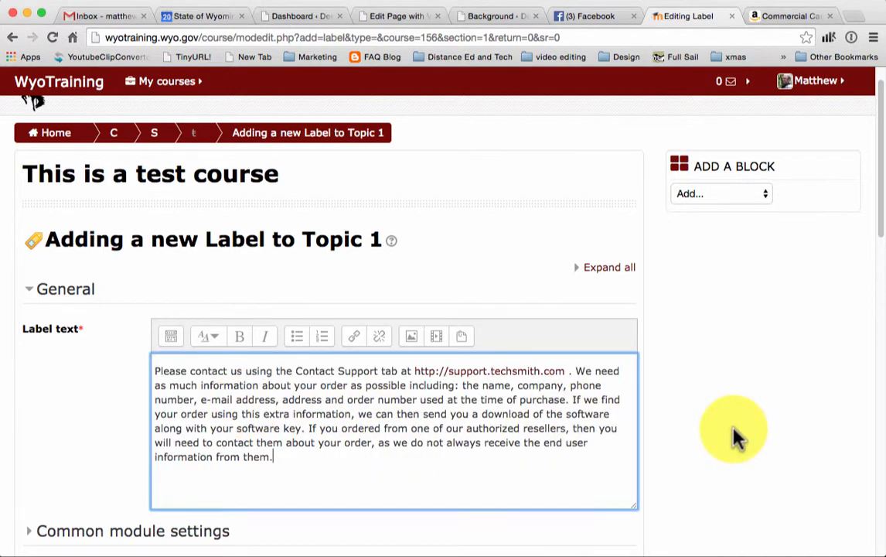
# - Set the label's completion tracking to "Do not indicate activity completion" and save it back to the course
pyautogui.scroll(-5, 732, 435)
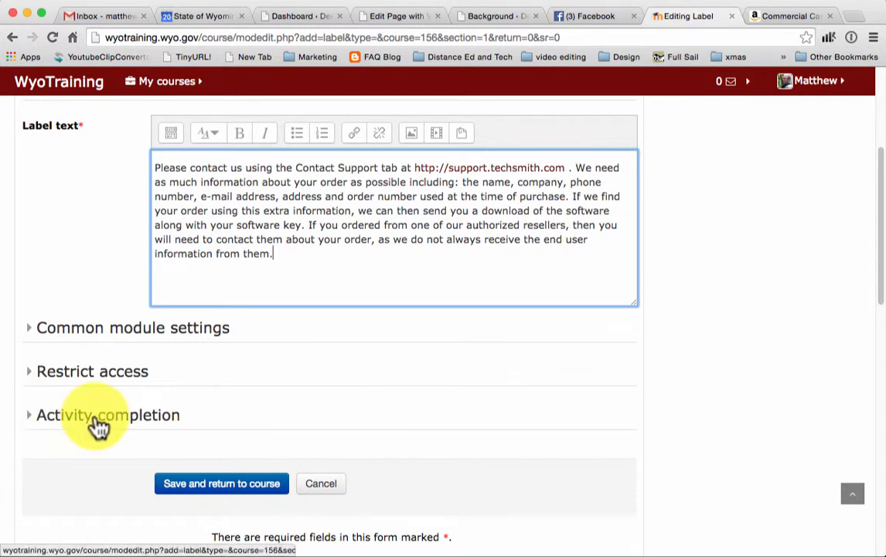
pyautogui.click(29, 422)
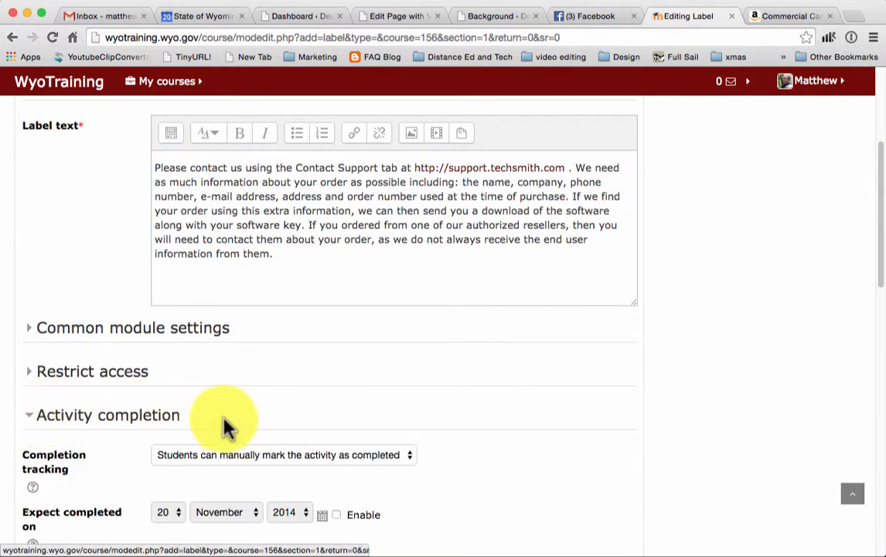
pyautogui.click(406, 460)
pyautogui.click(294, 442)
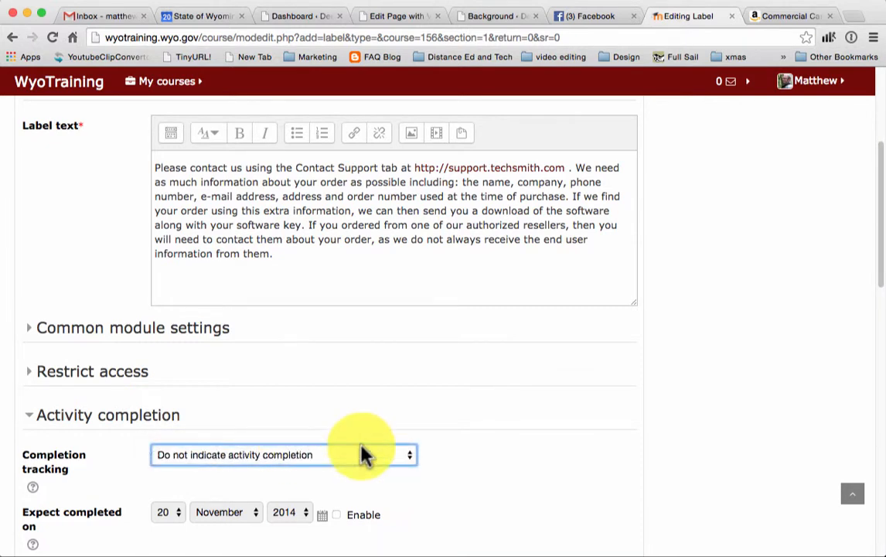
pyautogui.scroll(-3, 637, 447)
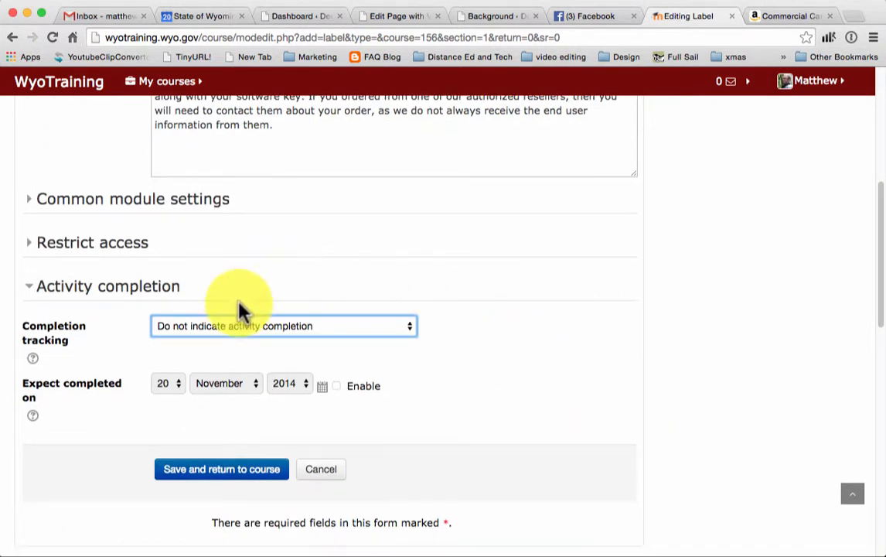
pyautogui.click(406, 331)
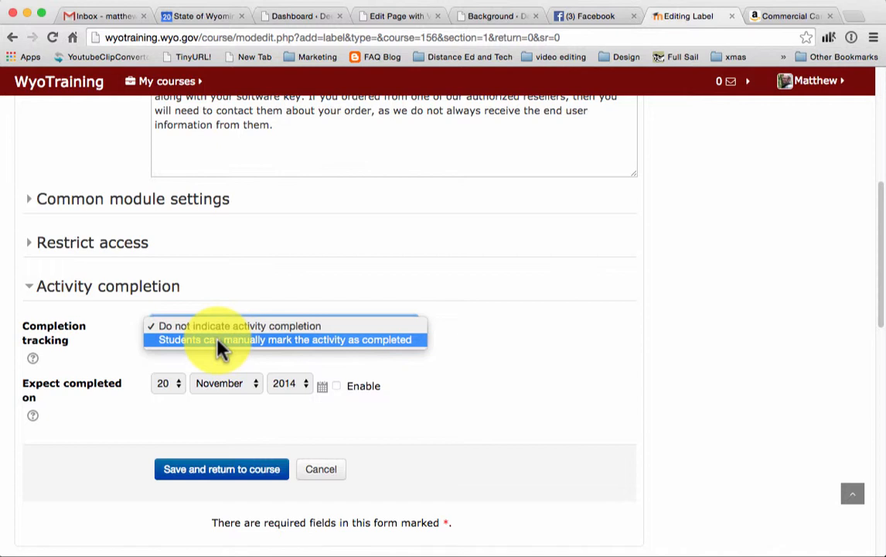
pyautogui.click(293, 328)
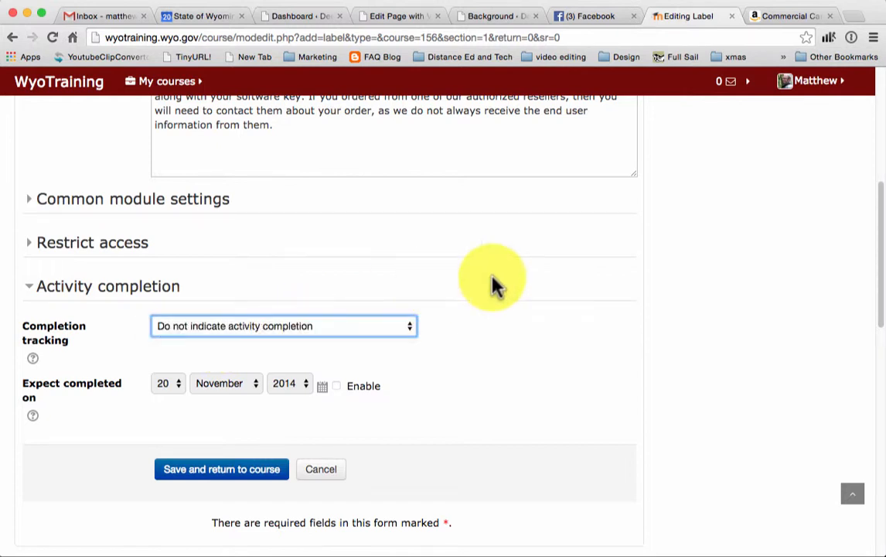
pyautogui.click(222, 473)
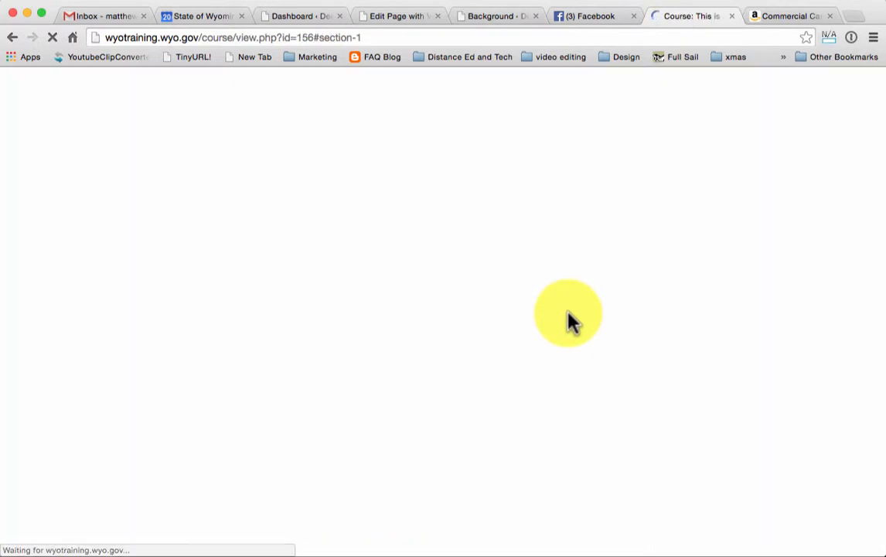
pyautogui.scroll(1, 218, 283)
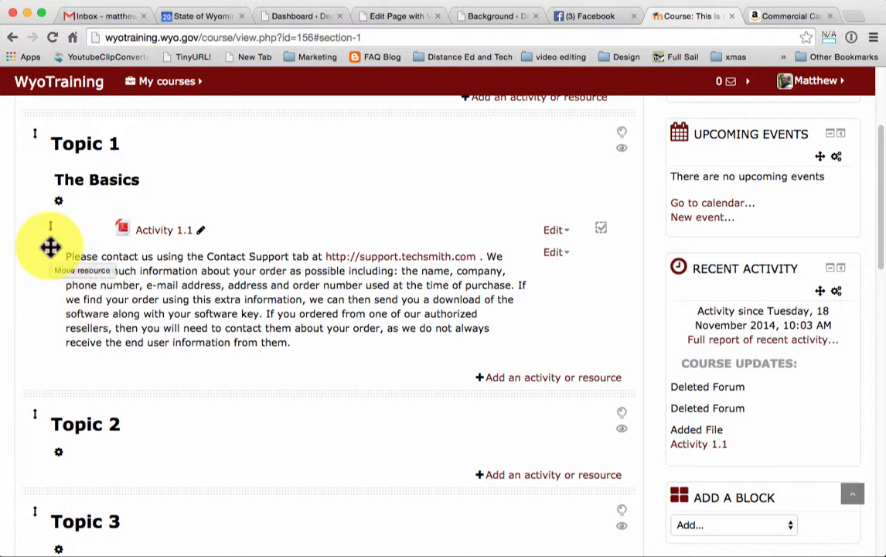
# - Move the support label above Activity 1.1 in Topic 1, and start adding a Page resource to that topic
pyautogui.moveTo(50, 250); pyautogui.dragTo(47, 223)
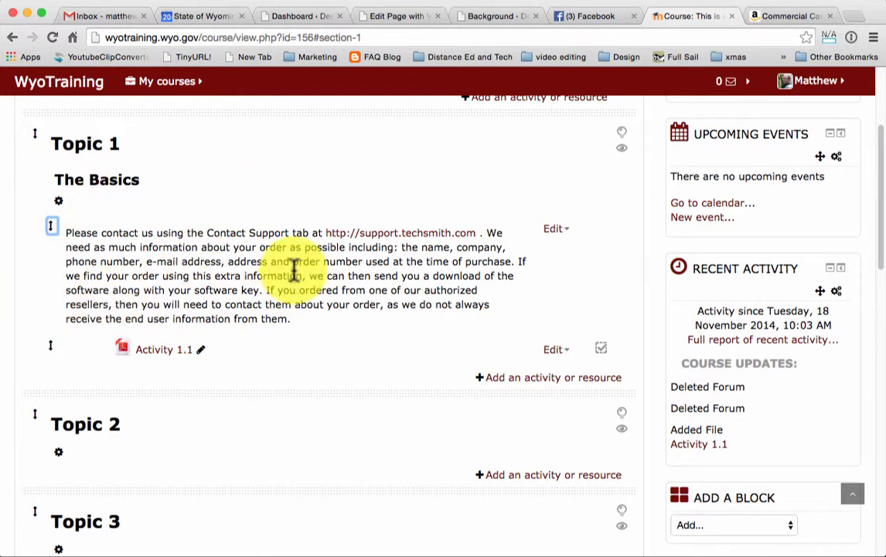
pyautogui.click(551, 385)
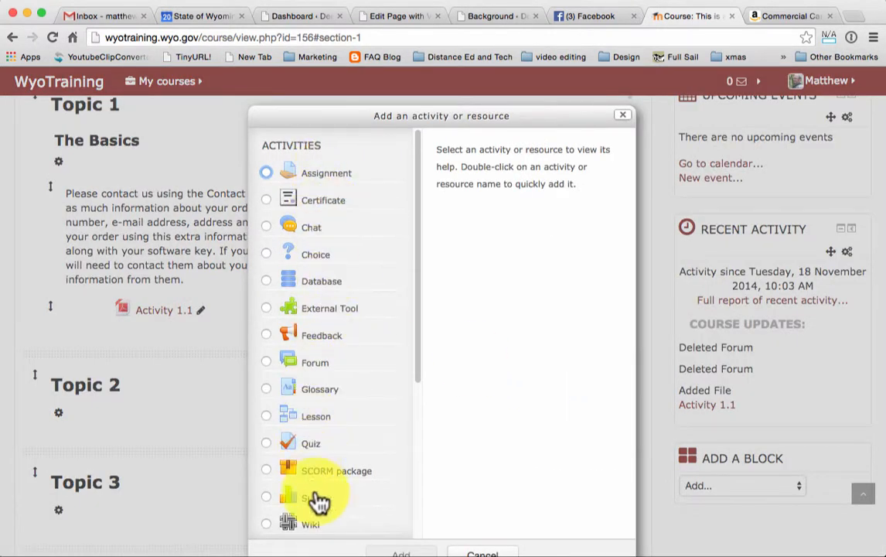
pyautogui.scroll(-5, 356, 335)
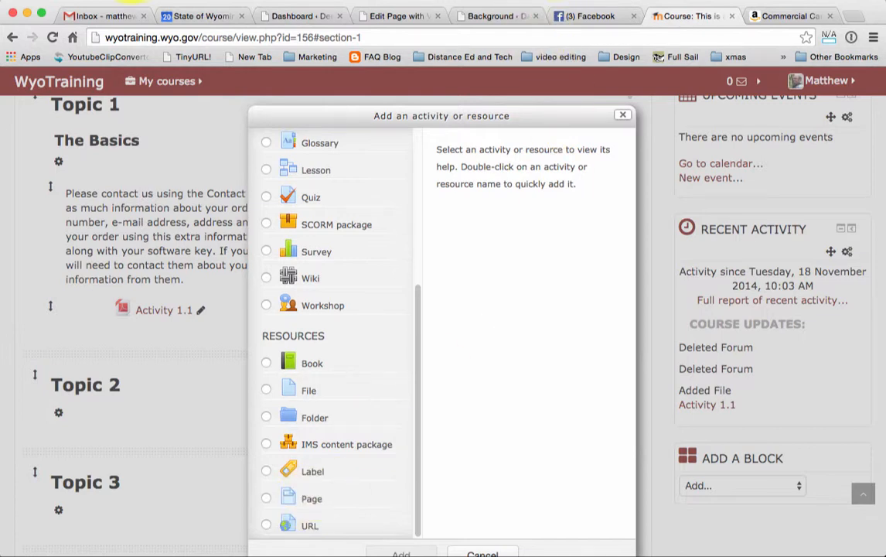
pyautogui.click(314, 502)
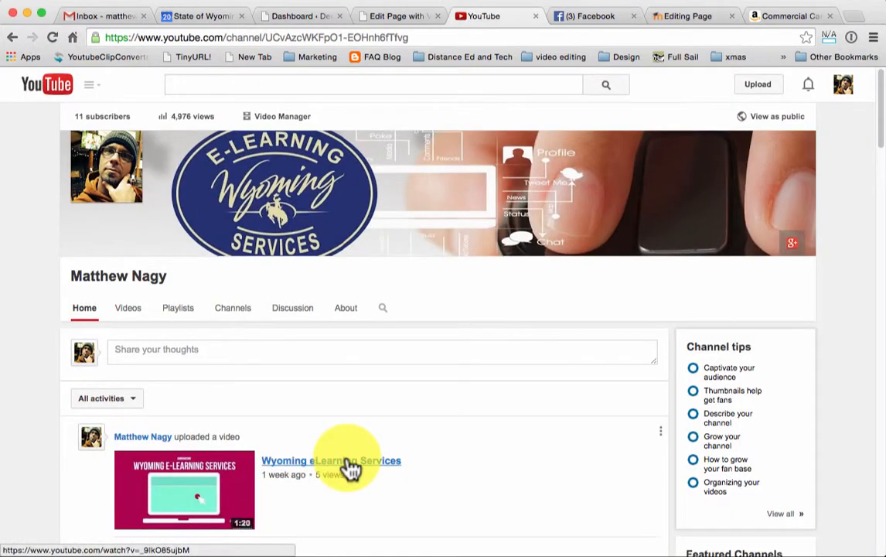
# - On the YouTube channel page, open the video "Wyoming eLearning Services" and pause its playback
pyautogui.click(348, 474)
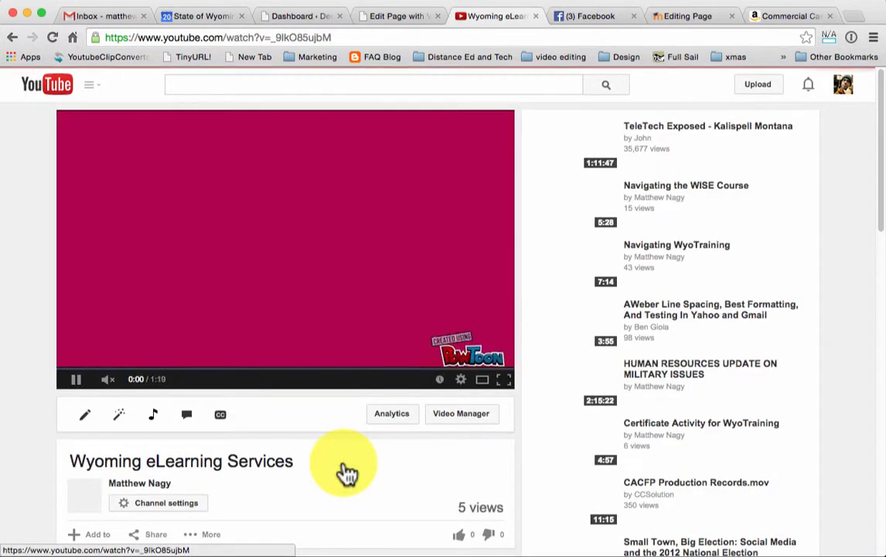
pyautogui.click(77, 379)
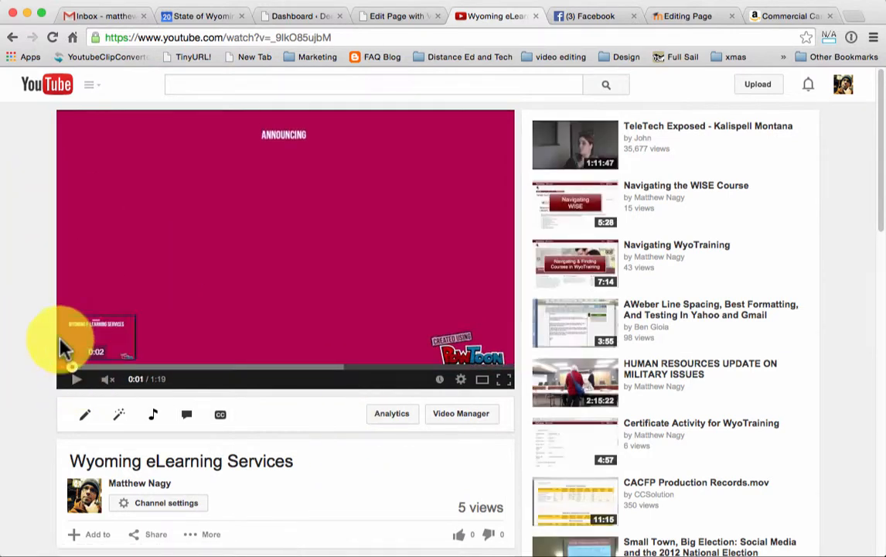
pyautogui.scroll(-2, 31, 394)
pyautogui.scroll(-3, 31, 400)
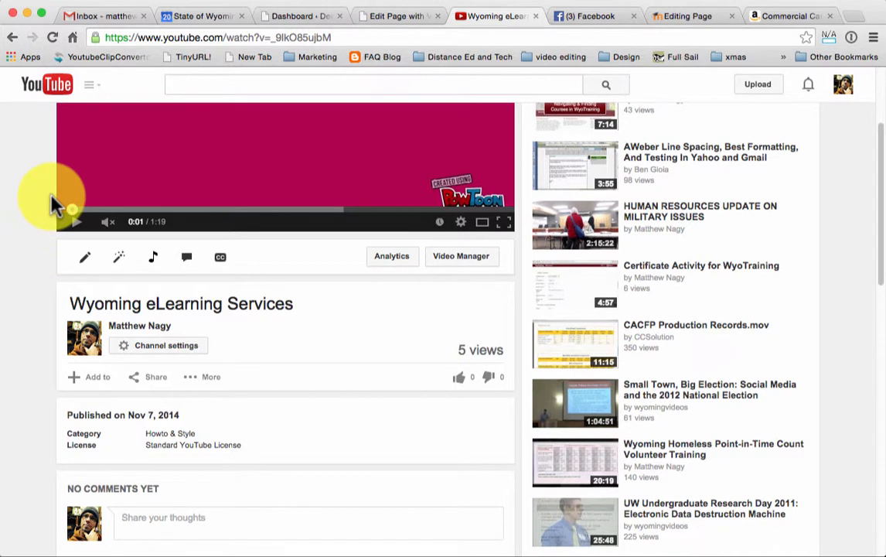
# - Copy the video's embed code from its sharing options with the 560 × 315 size, and return to the WyoTraining page form
pyautogui.click(153, 380)
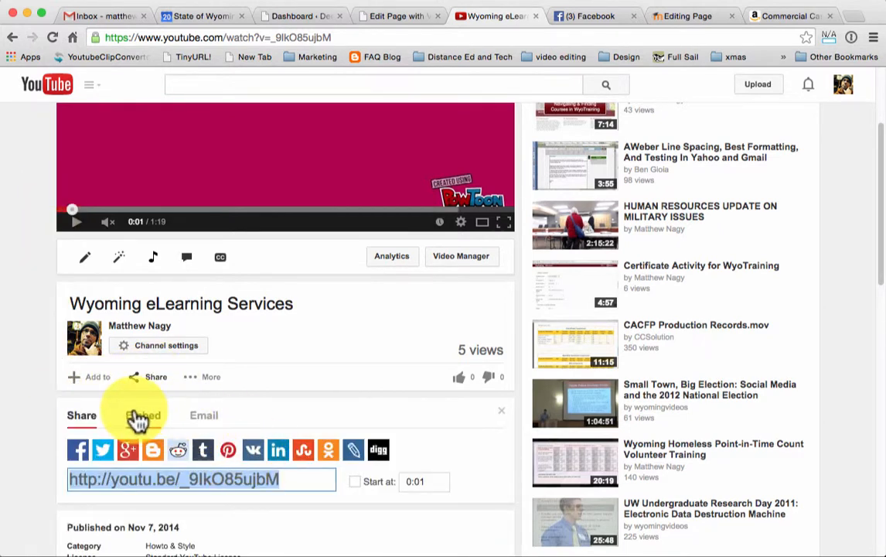
pyautogui.click(147, 418)
pyautogui.scroll(-3, 356, 411)
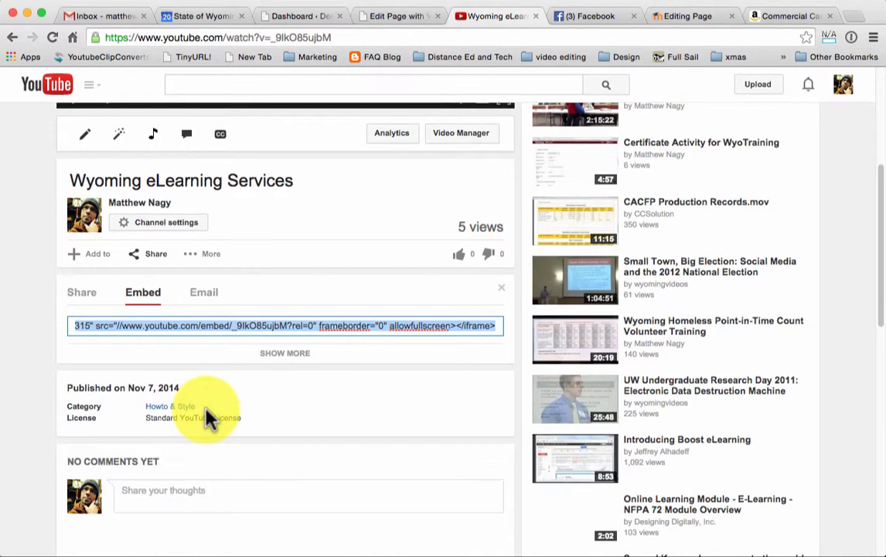
pyautogui.click(276, 355)
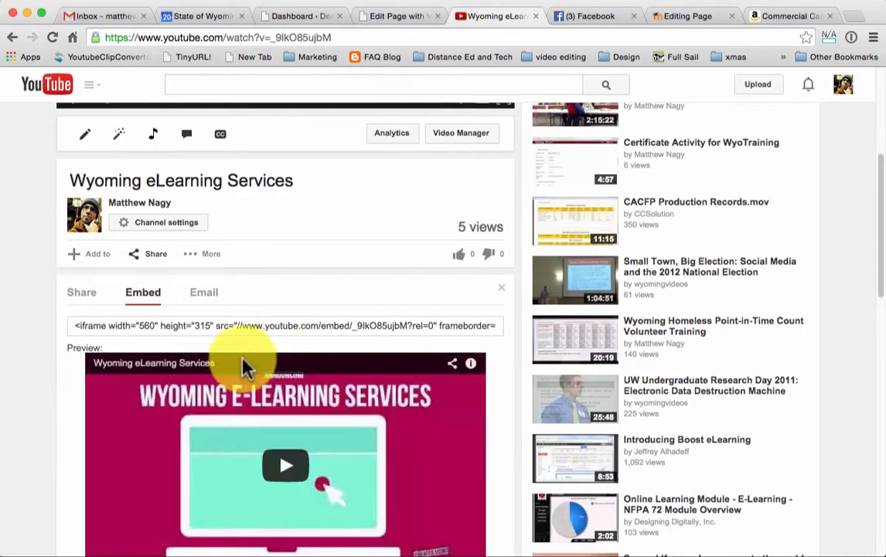
pyautogui.scroll(-3, 63, 425)
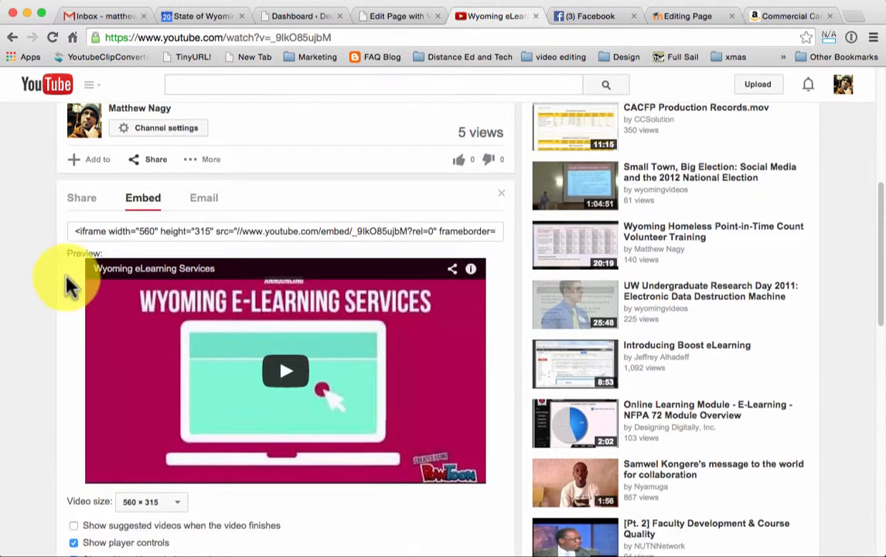
pyautogui.click(266, 230)
pyautogui.press('super+c')
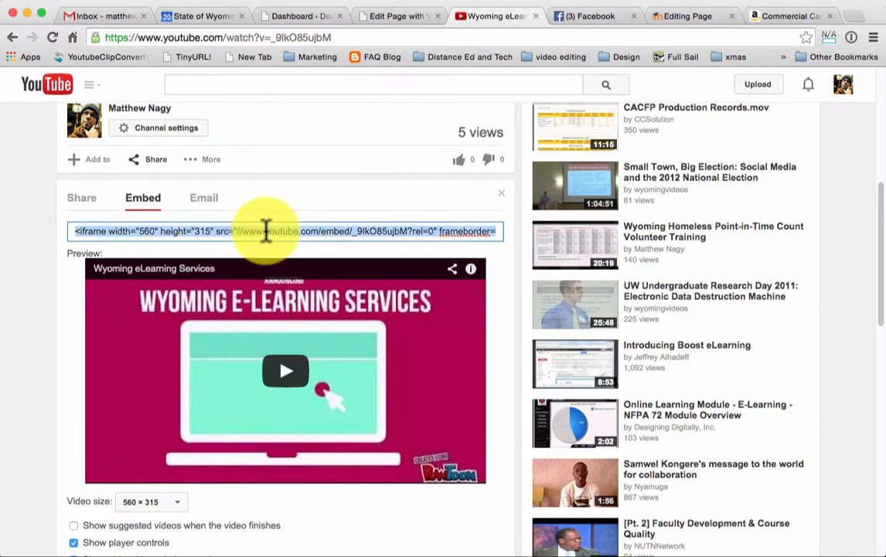
pyautogui.click(691, 17)
pyautogui.scroll(-2, 116, 466)
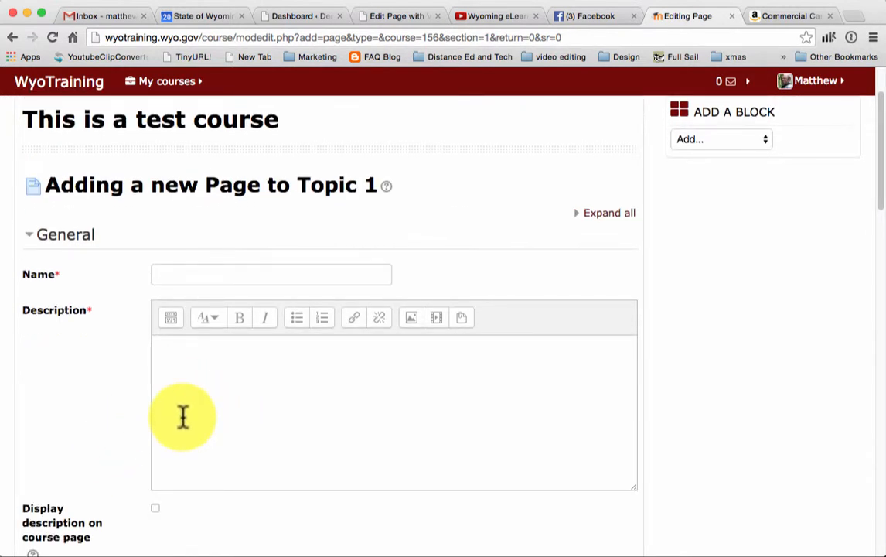
# - Paste the YouTube embed code into the Description as HTML source
pyautogui.click(171, 319)
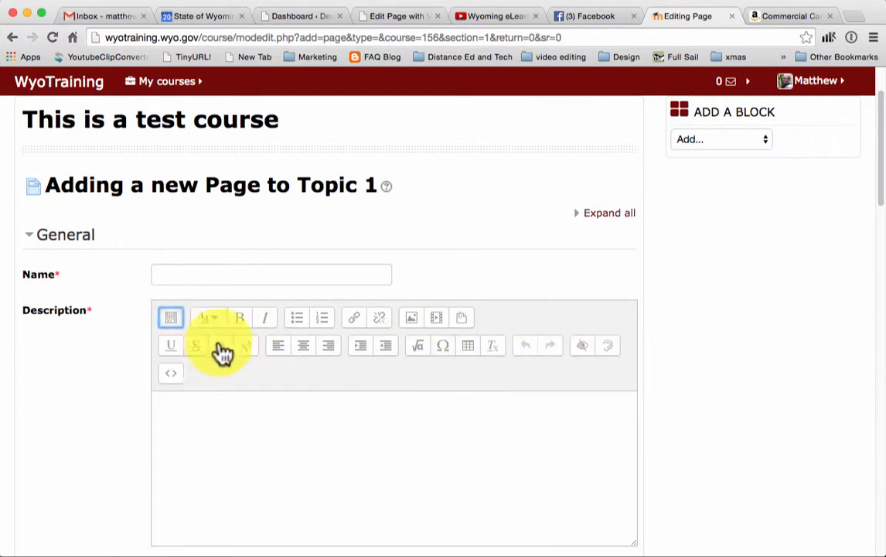
pyautogui.click(171, 379)
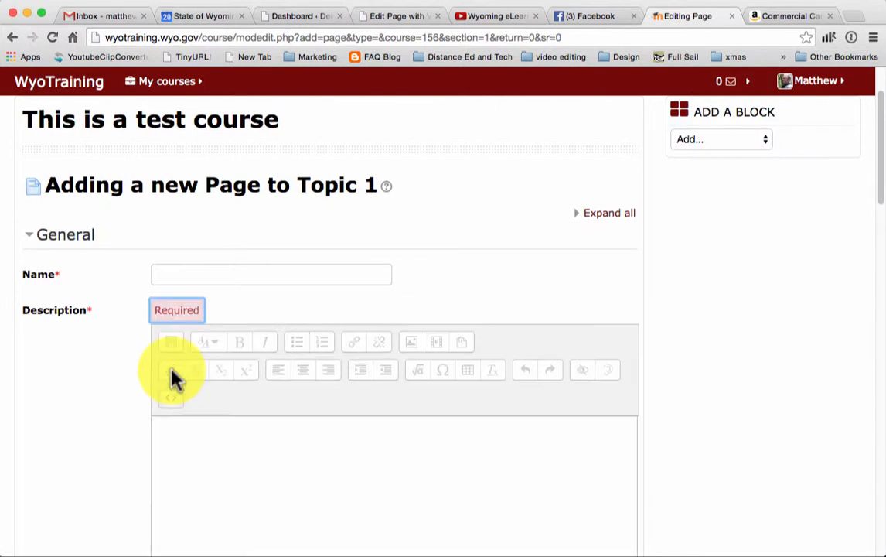
pyautogui.click(182, 439)
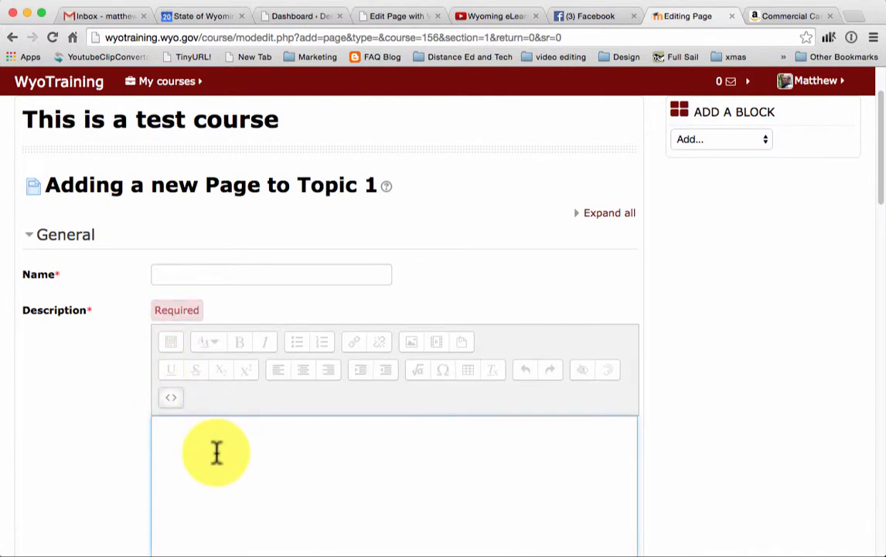
pyautogui.press('super+v')
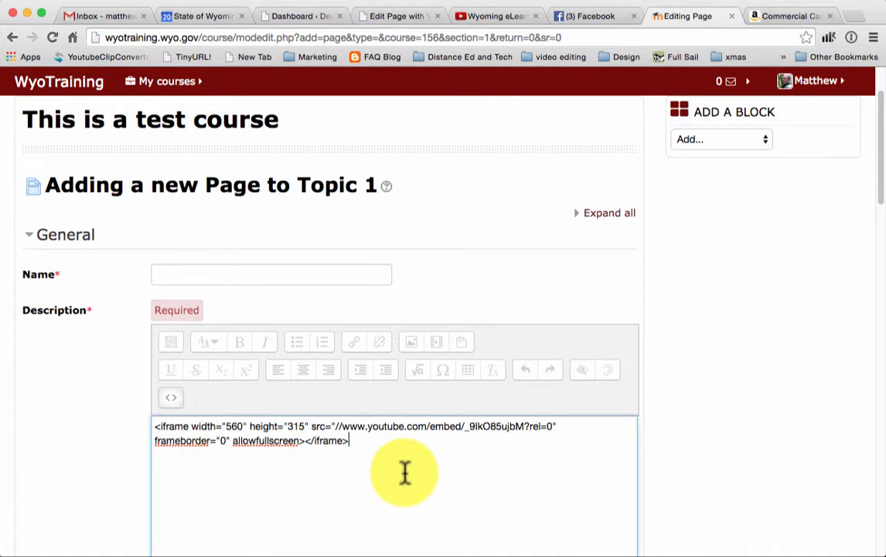
# - Name the page "video" and return the Description to its visual view to check the embedded video
pyautogui.click(183, 271)
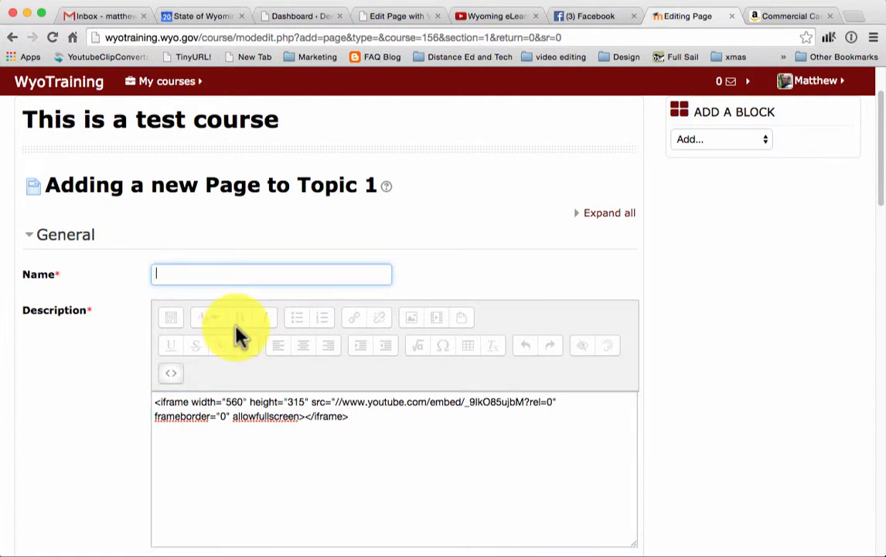
pyautogui.write('video')
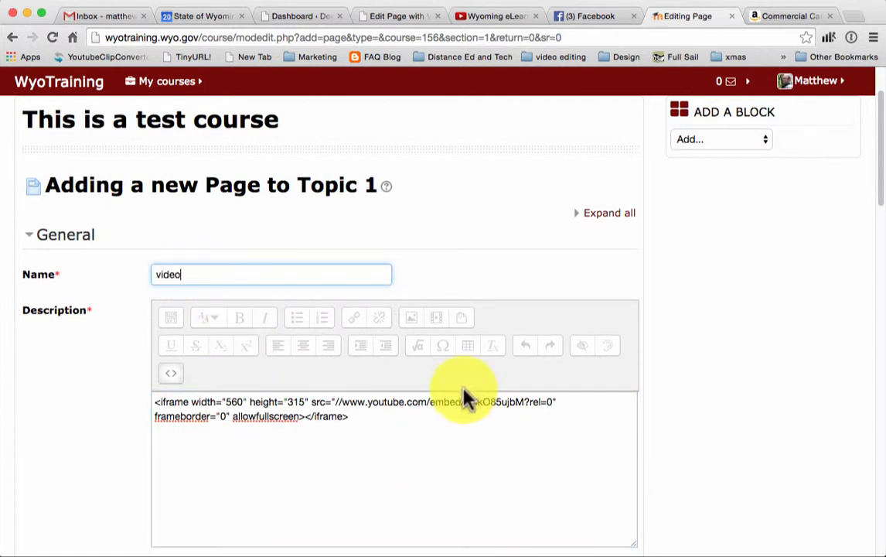
pyautogui.scroll(-2, 717, 451)
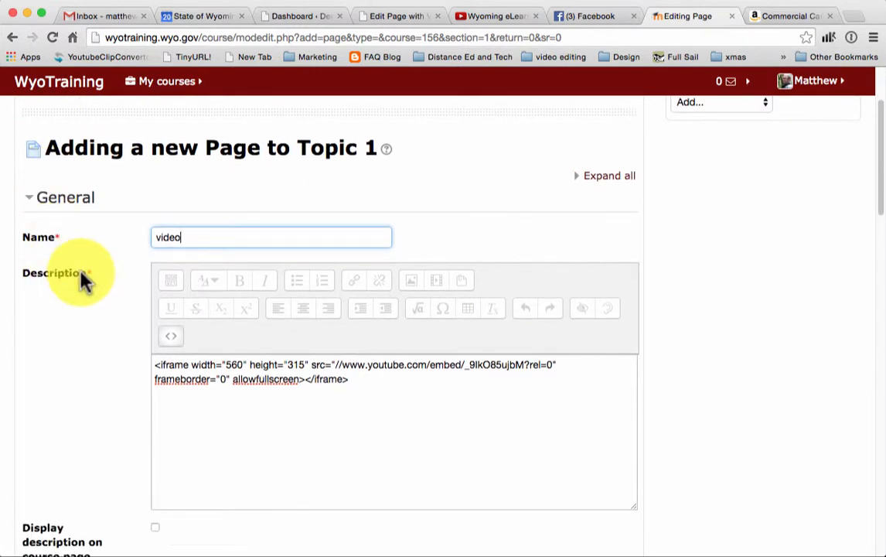
pyautogui.click(170, 340)
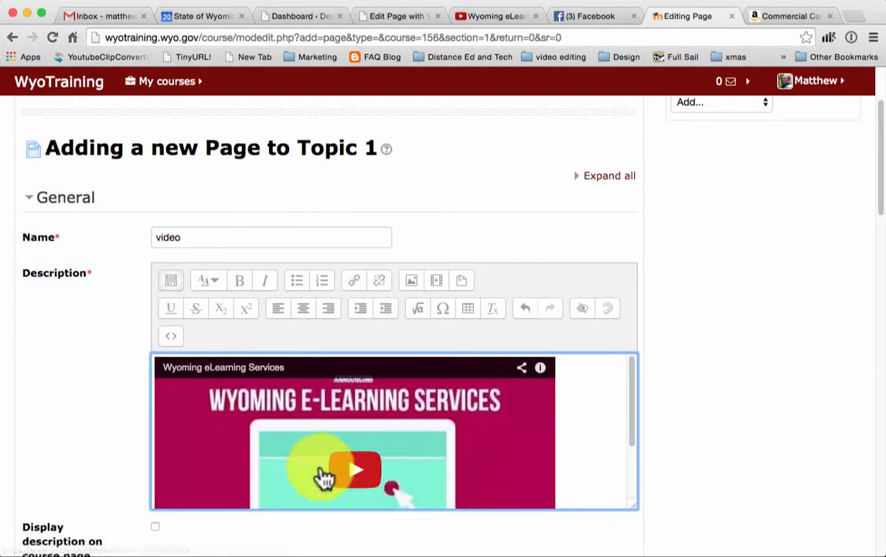
pyautogui.scroll(-6, 95, 390)
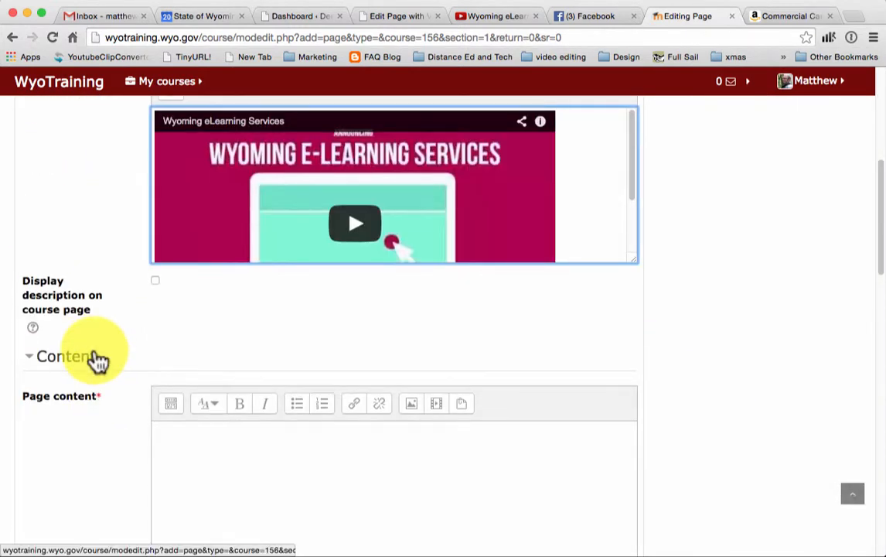
pyautogui.scroll(-3, 95, 358)
pyautogui.scroll(10, 93, 356)
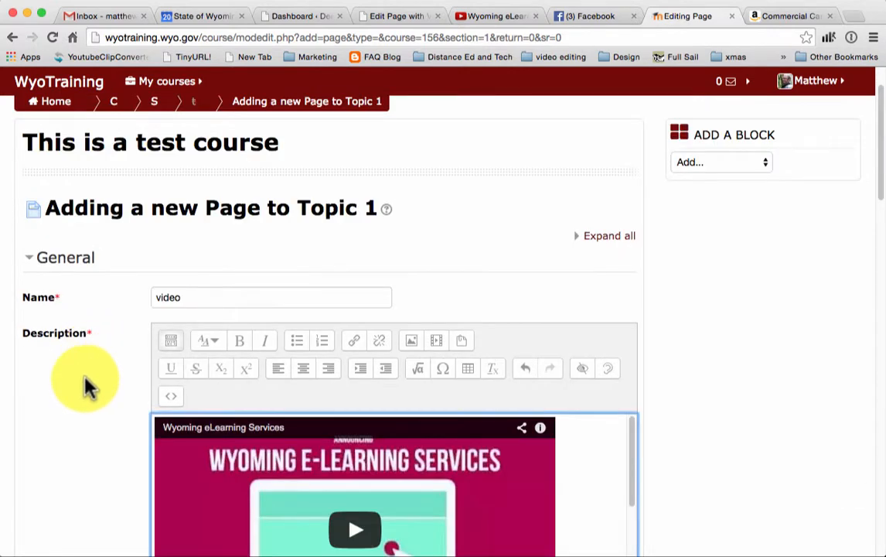
pyautogui.scroll(-5, 87, 379)
pyautogui.scroll(4, 93, 363)
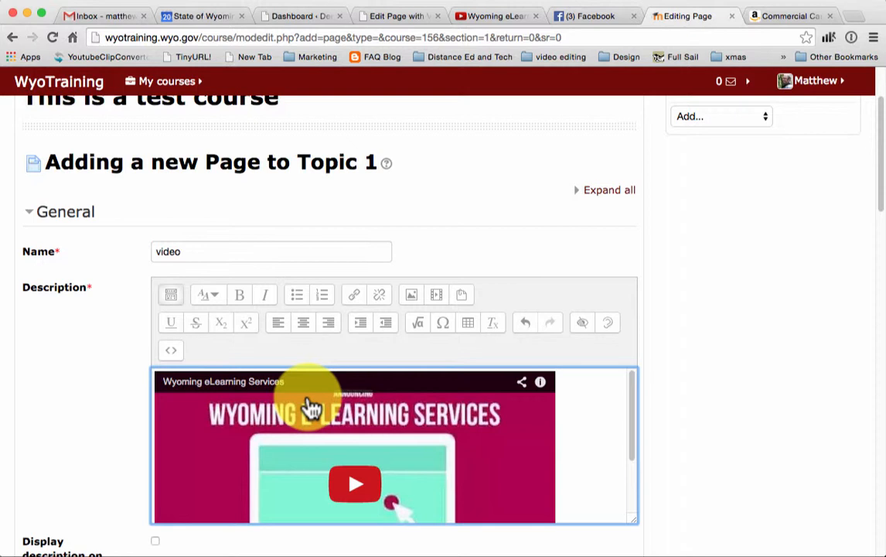
# - Cut the embed code out of the Description's HTML source and enter "video" as the description instead
pyautogui.click(171, 350)
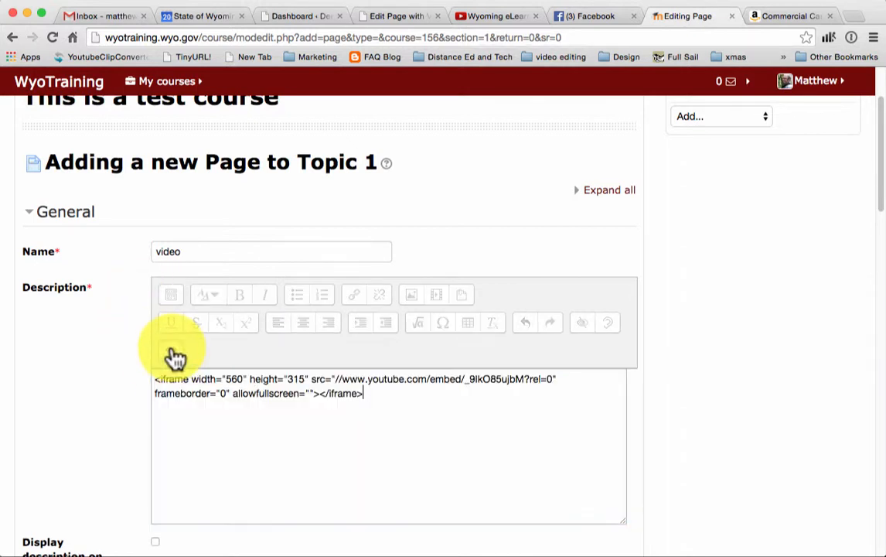
pyautogui.press('super+a')
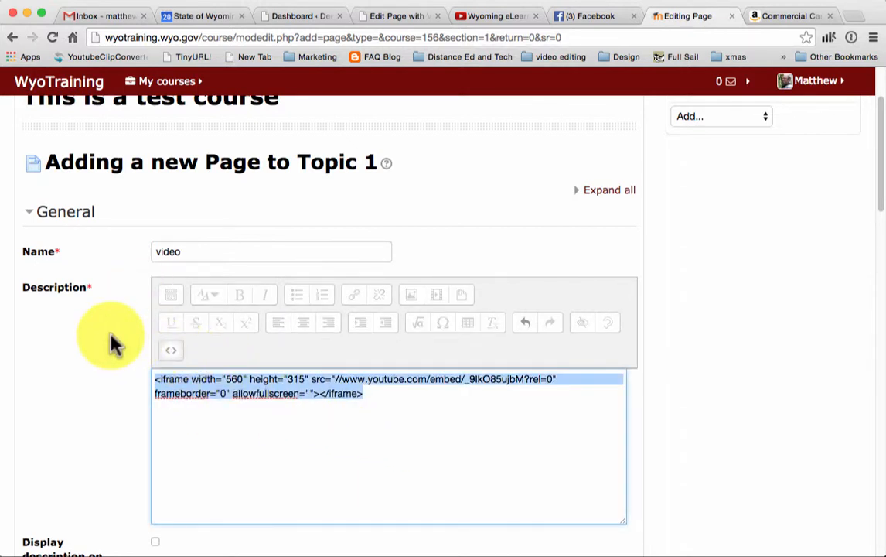
pyautogui.press('super+x')
pyautogui.scroll(-4, 112, 364)
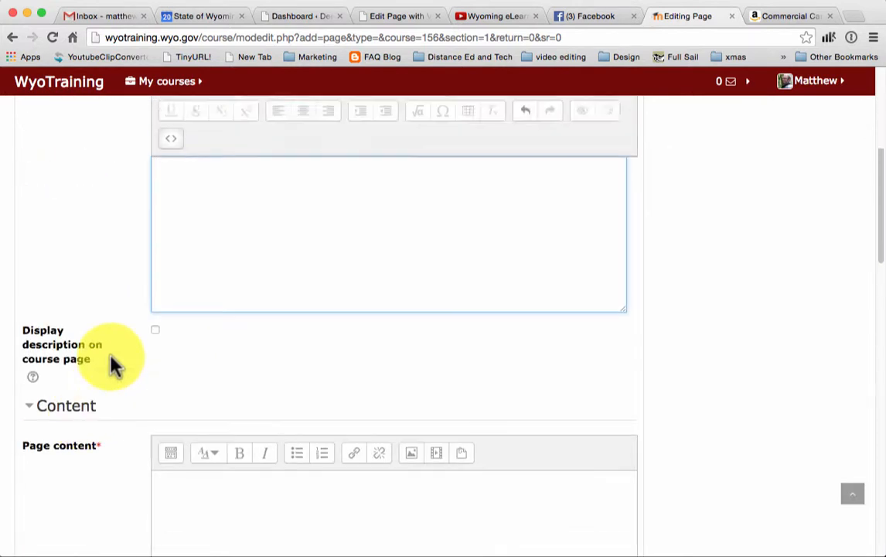
pyautogui.scroll(1, 113, 364)
pyautogui.click(236, 248)
pyautogui.write('video')
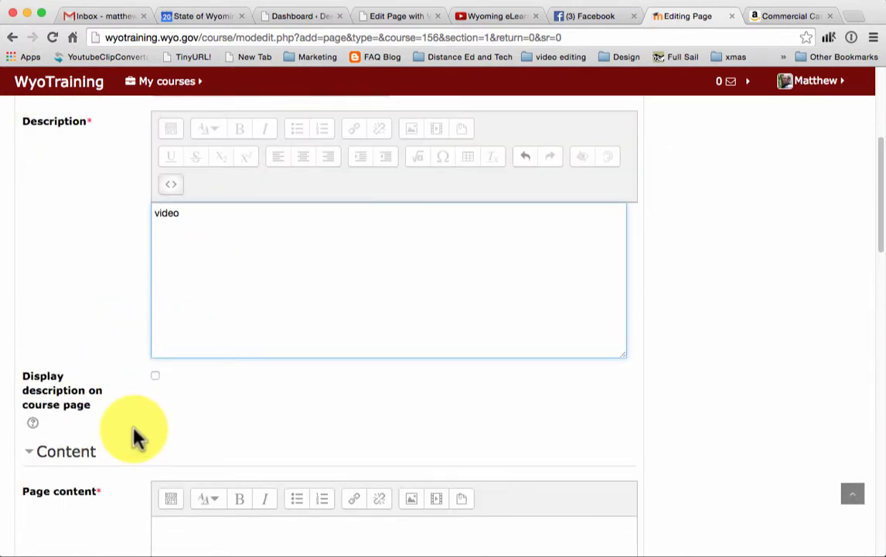
# - Paste the cut YouTube embed code into the Page content as HTML source
pyautogui.scroll(-1, 139, 429)
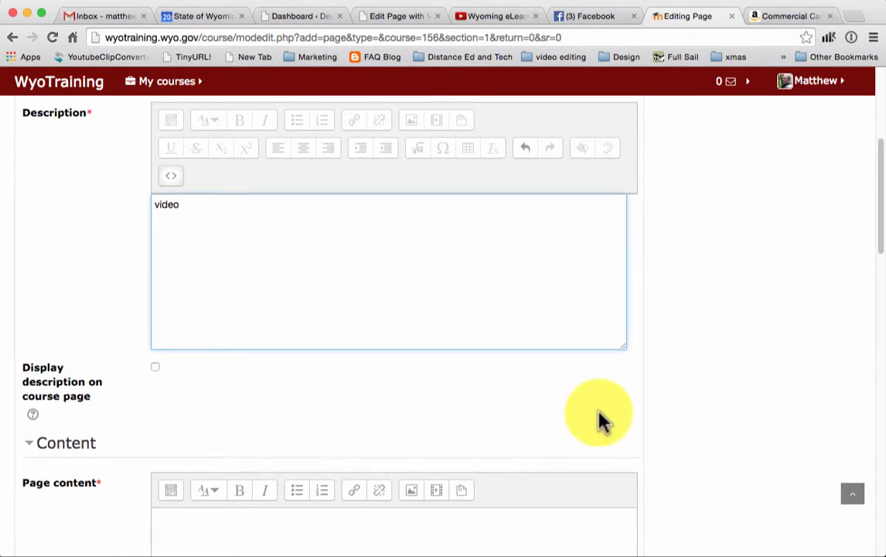
pyautogui.scroll(-3, 674, 429)
pyautogui.scroll(-3, 676, 430)
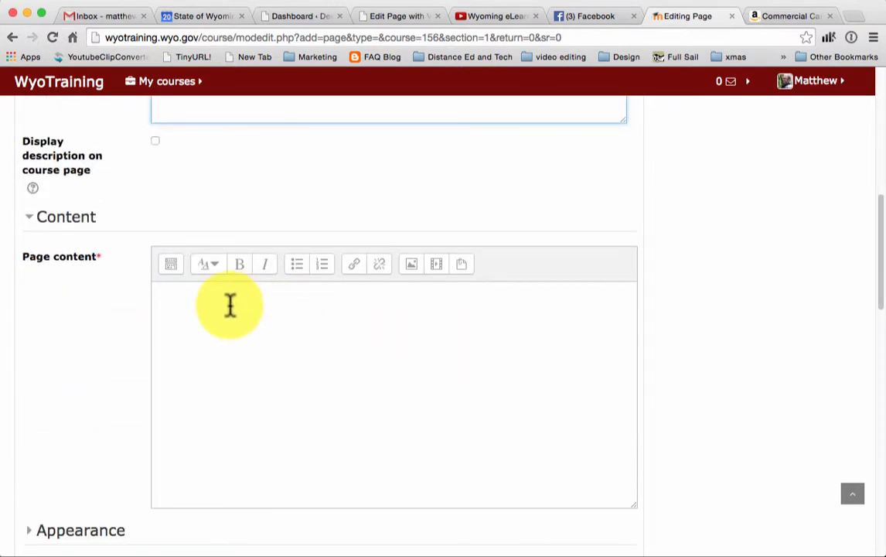
pyautogui.click(224, 301)
pyautogui.click(171, 265)
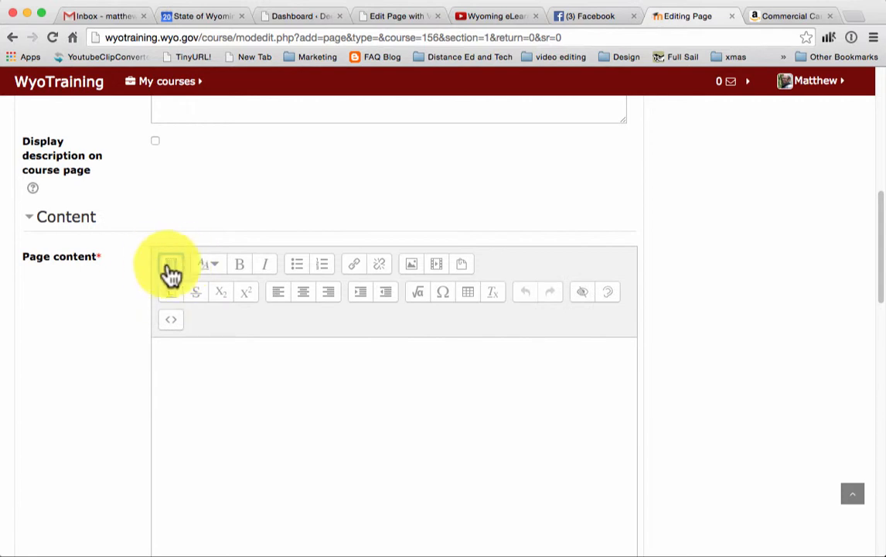
pyautogui.click(175, 328)
pyautogui.click(190, 410)
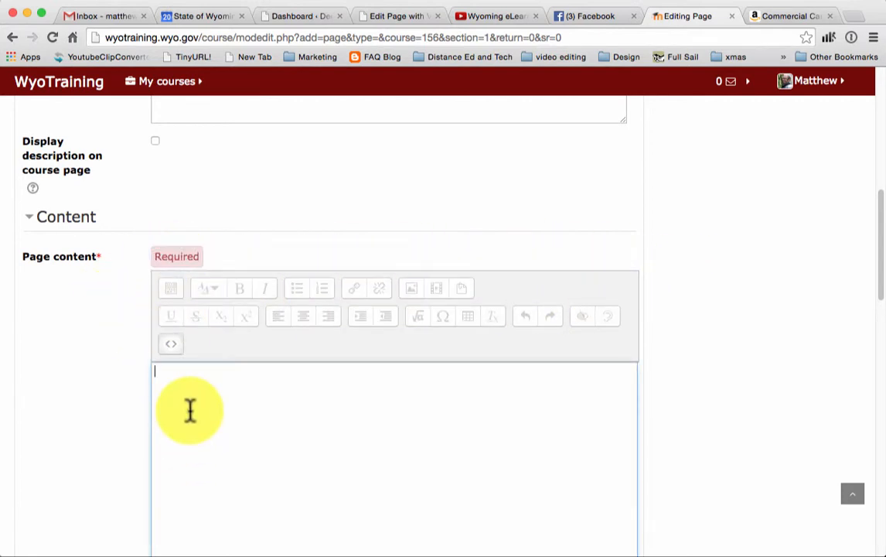
pyautogui.hotkey('ctrl', 'v')
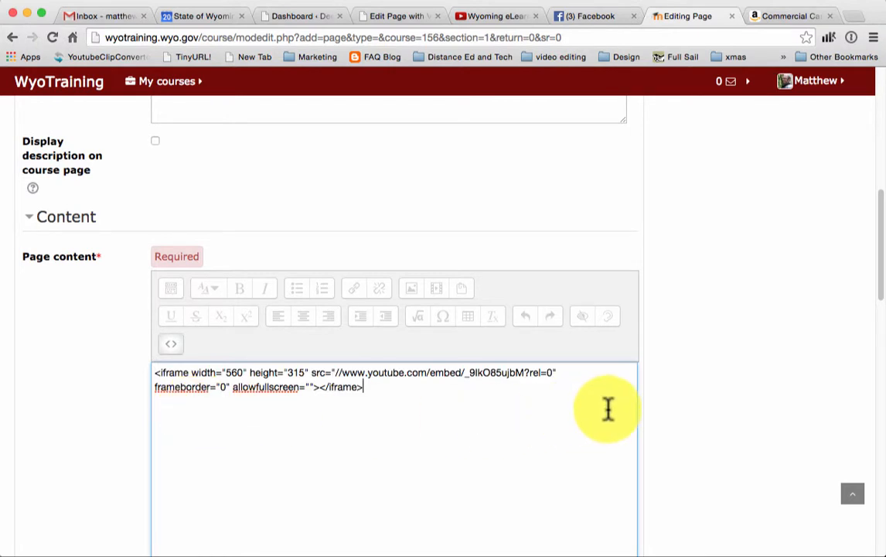
pyautogui.scroll(-4, 725, 424)
pyautogui.scroll(2, 725, 423)
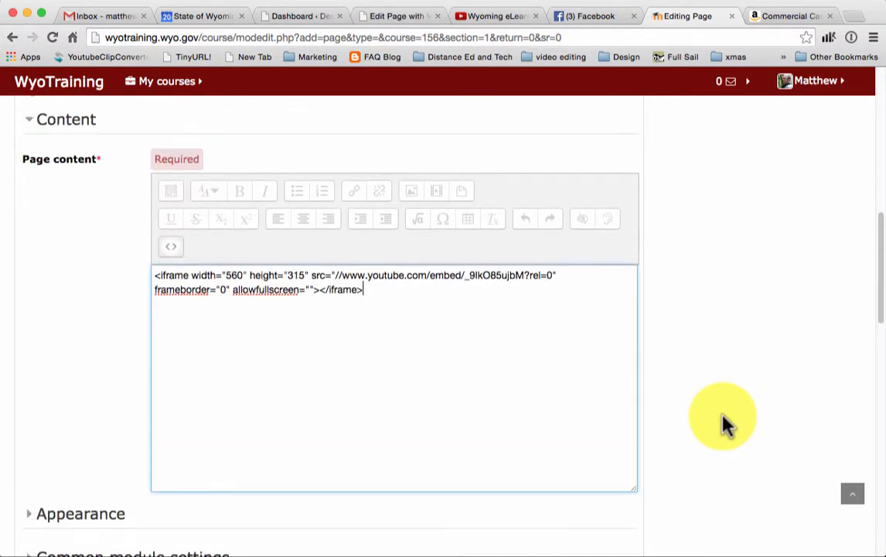
pyautogui.scroll(-5, 725, 424)
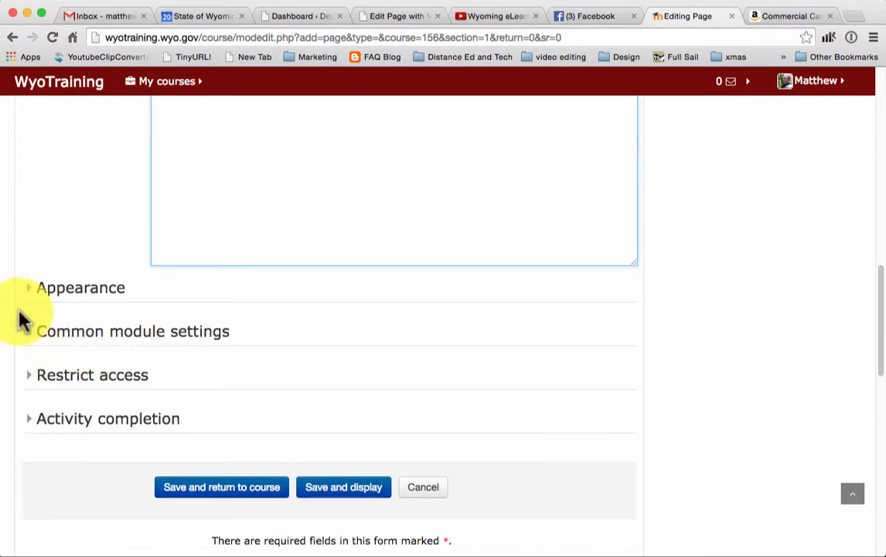
# - Set the page's completion tracking to "Show activity as complete when conditions are met" with viewing required, and save it back to the course
pyautogui.scroll(-1, 33, 294)
pyautogui.click(30, 267)
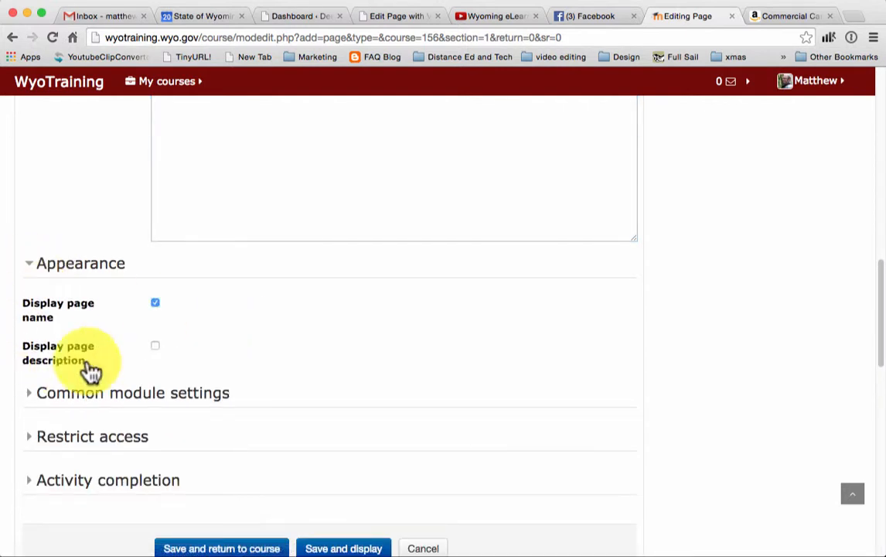
pyautogui.click(29, 267)
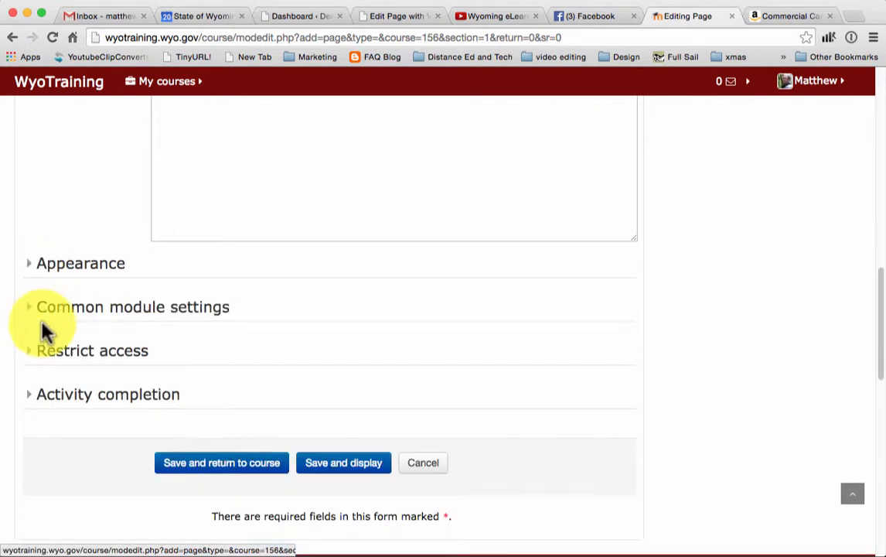
pyautogui.click(29, 401)
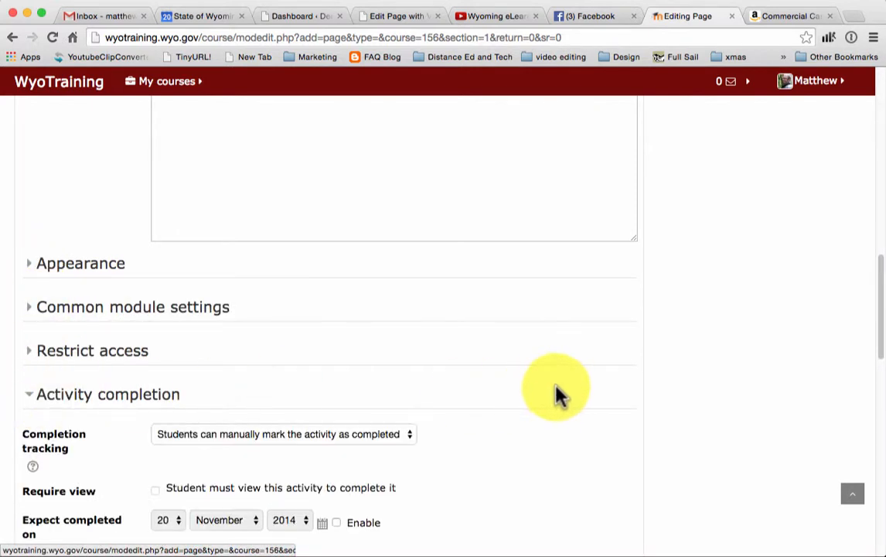
pyautogui.scroll(-2, 558, 395)
pyautogui.click(408, 366)
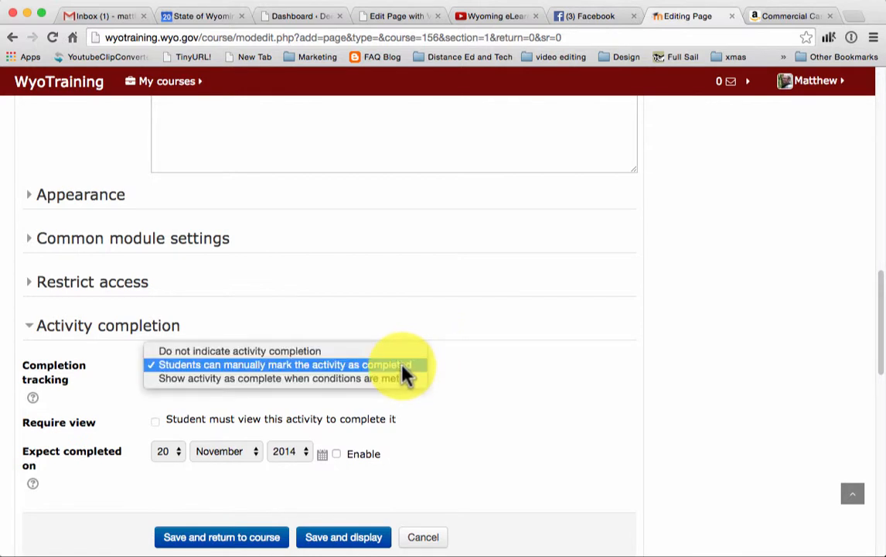
pyautogui.click(311, 380)
pyautogui.click(156, 422)
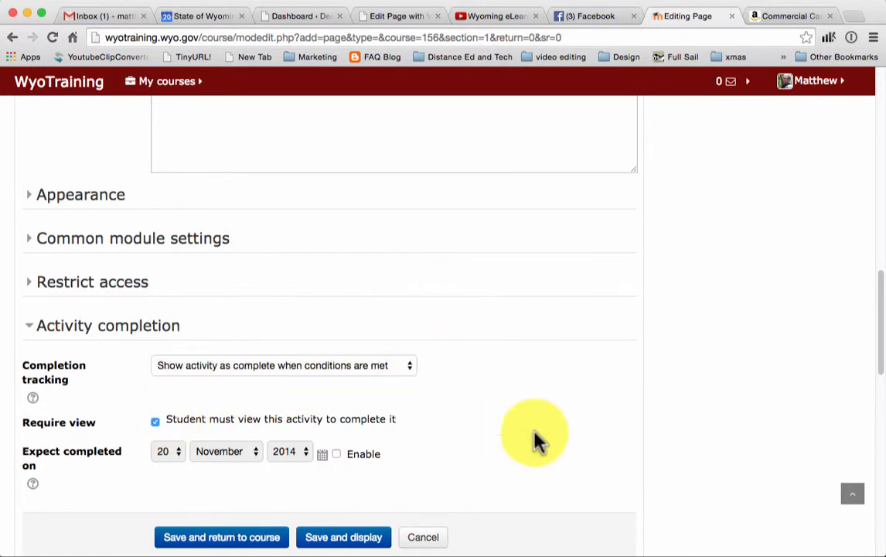
pyautogui.click(206, 540)
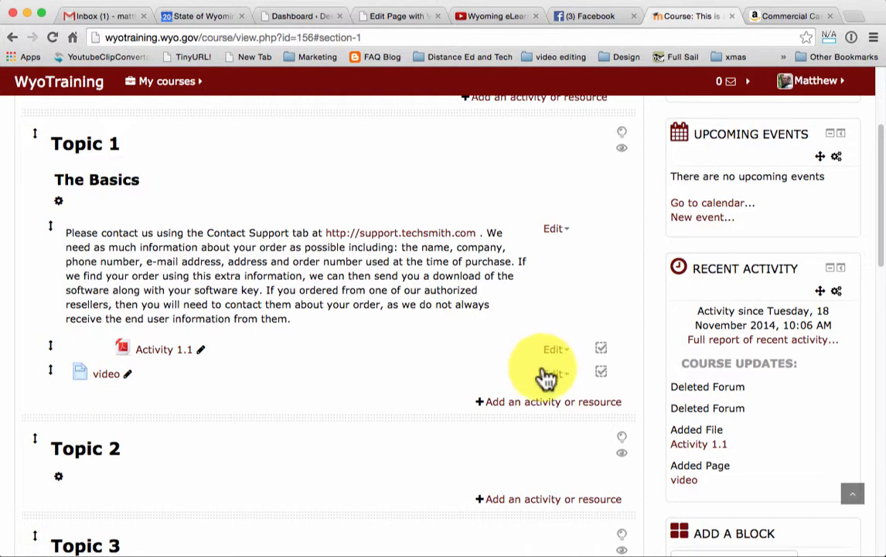
# - Indent the video page under Topic 1 by two levels so it lines up with Activity 1.1
pyautogui.click(567, 377)
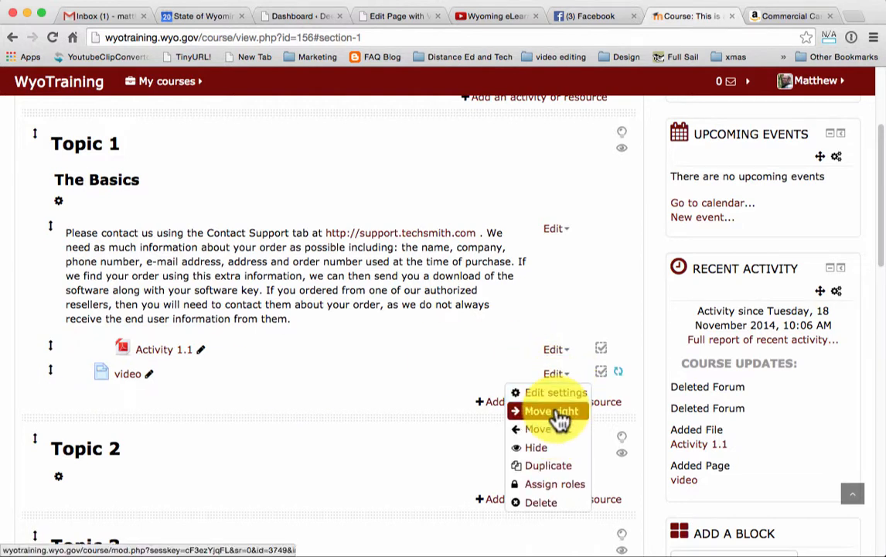
pyautogui.click(559, 416)
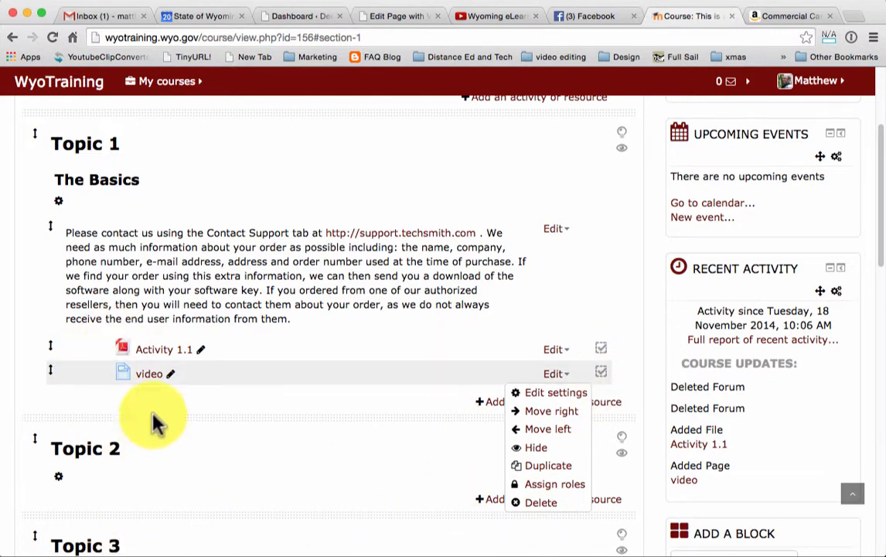
# - Play the embedded video on the new video page to check it, and return to the course page
pyautogui.click(154, 379)
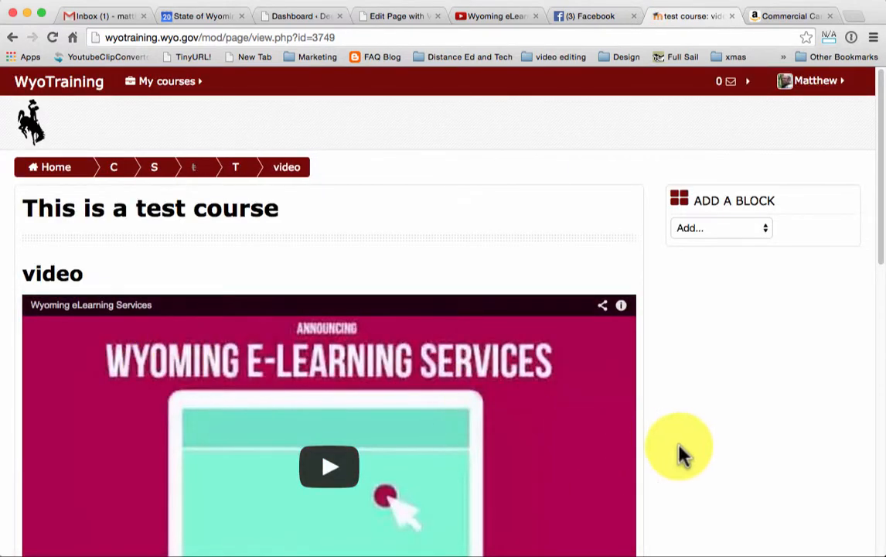
pyautogui.scroll(-2, 688, 451)
pyautogui.click(335, 379)
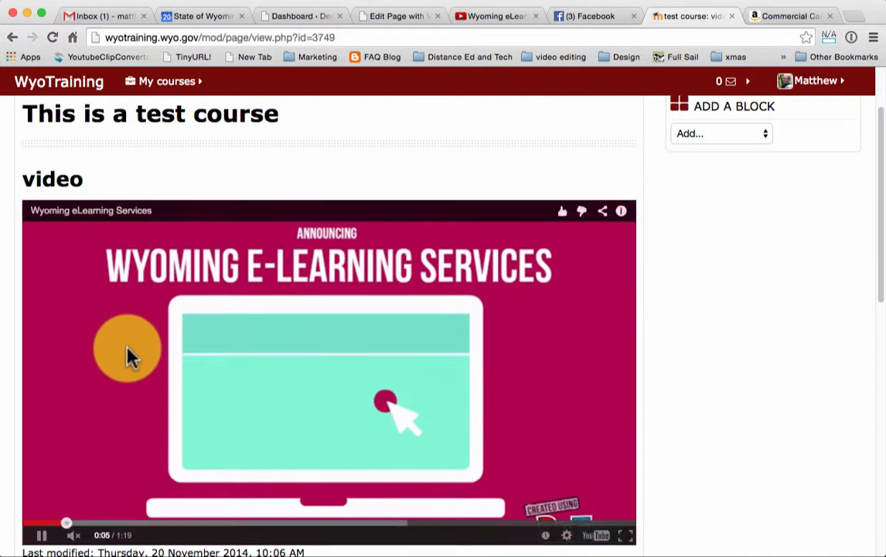
pyautogui.scroll(-1, 126, 349)
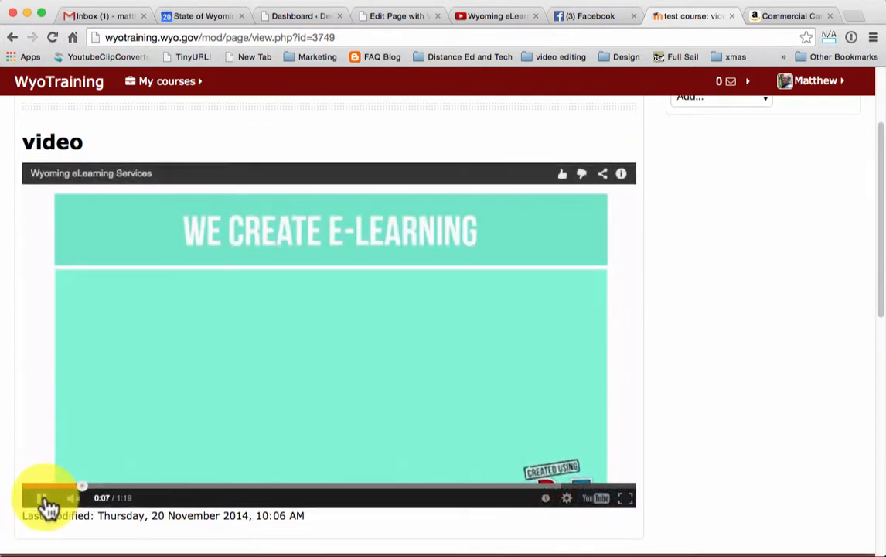
pyautogui.scroll(4, 696, 371)
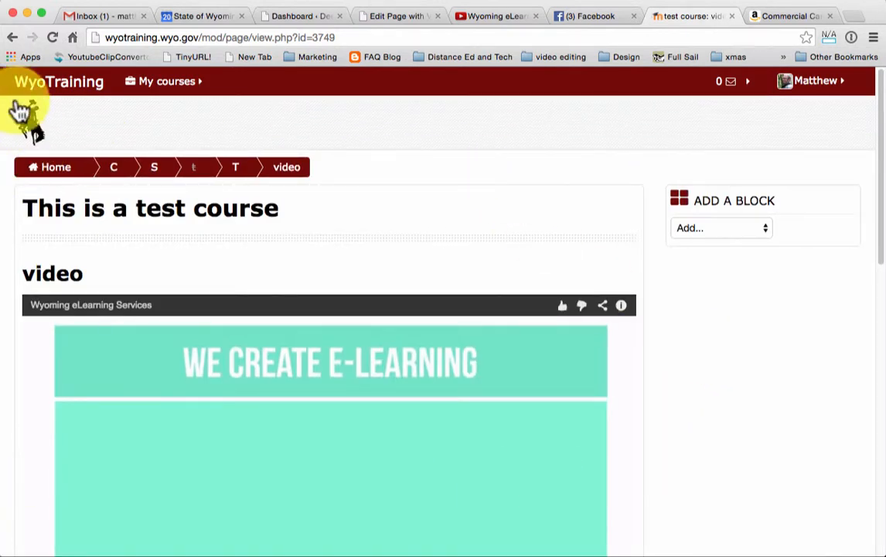
pyautogui.click(13, 40)
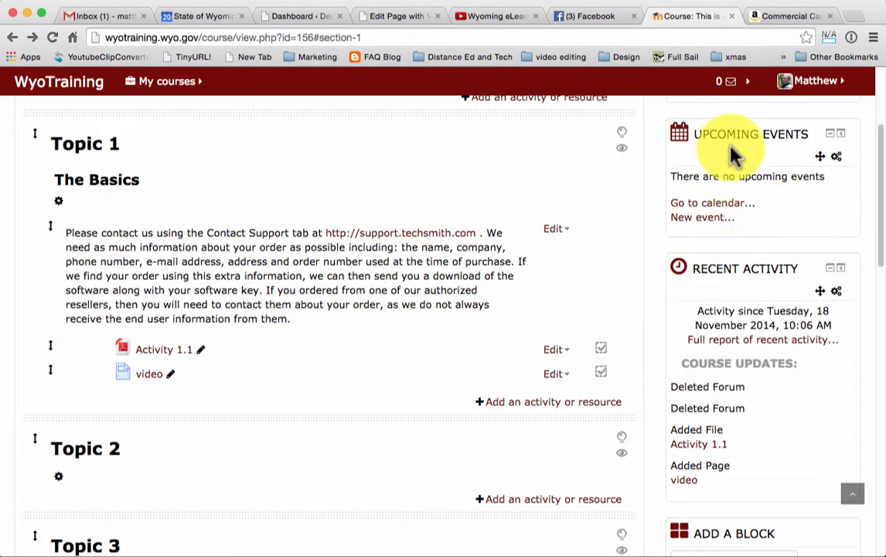
# - Delete the Search forums block from the course page and confirm the deletion
pyautogui.scroll(5, 732, 155)
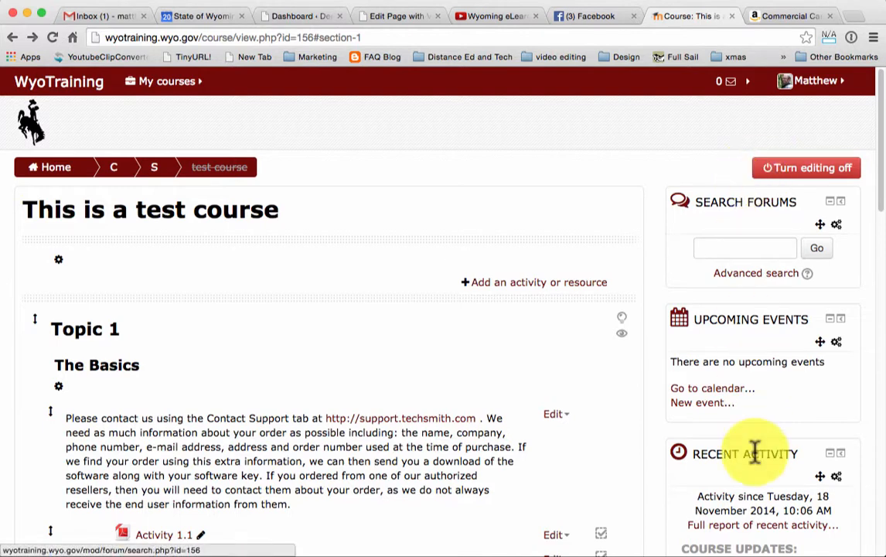
pyautogui.click(837, 226)
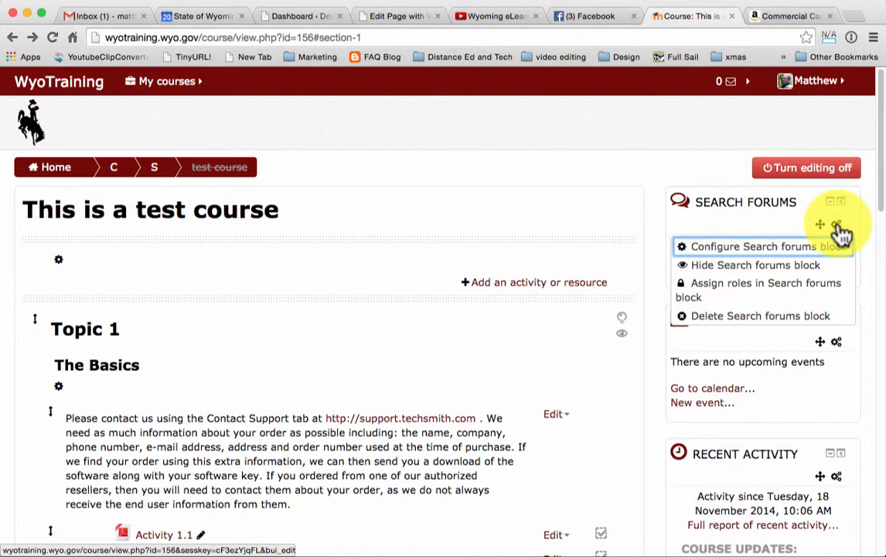
pyautogui.click(818, 316)
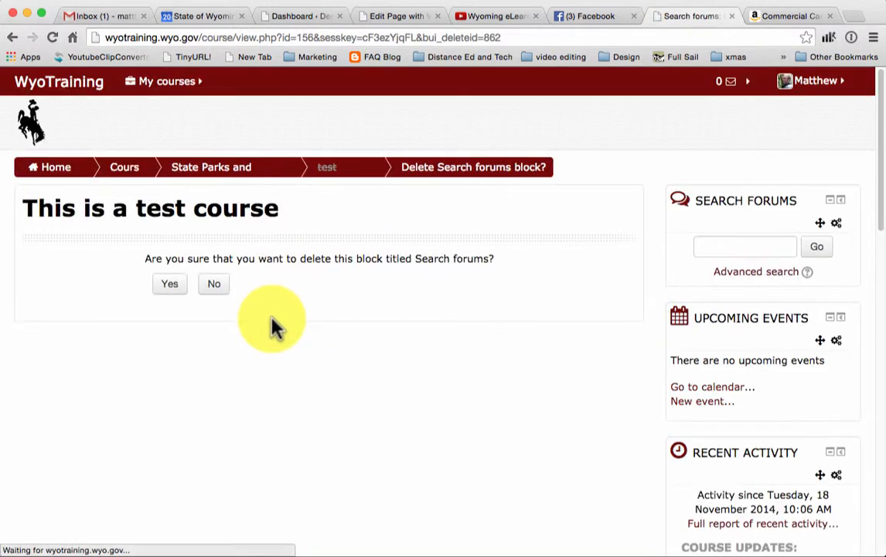
pyautogui.click(169, 287)
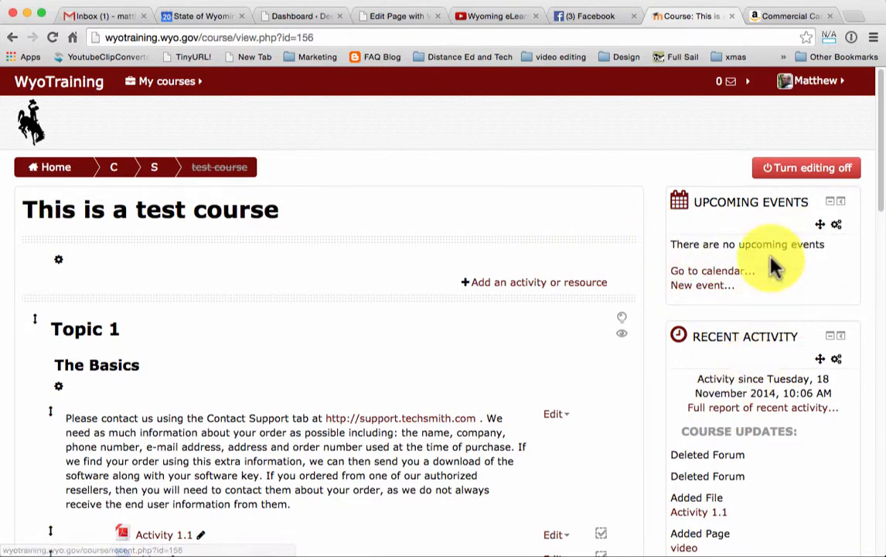
pyautogui.scroll(-5, 570, 377)
pyautogui.scroll(4, 569, 377)
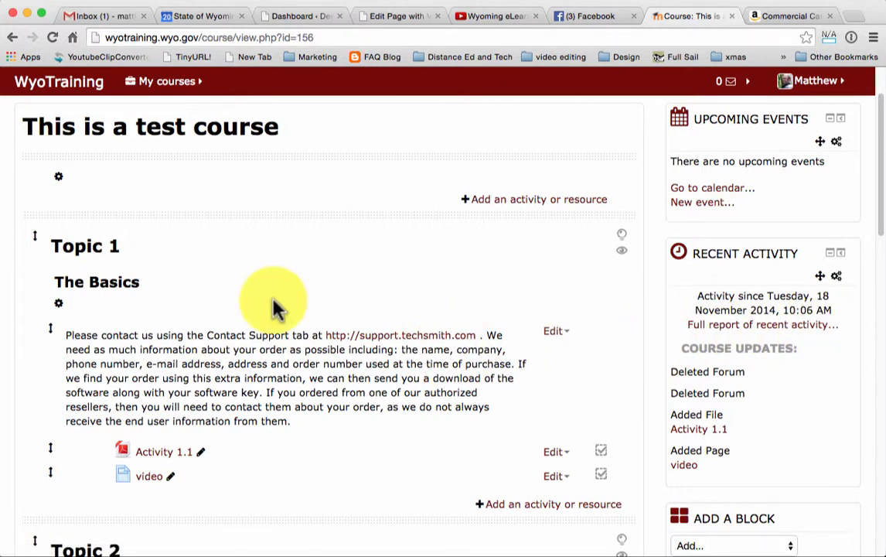
pyautogui.scroll(-2, 310, 359)
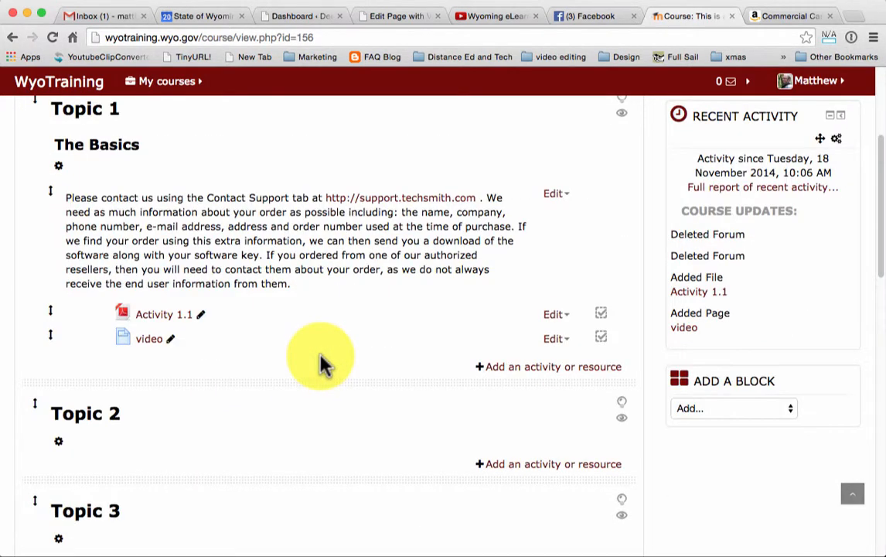